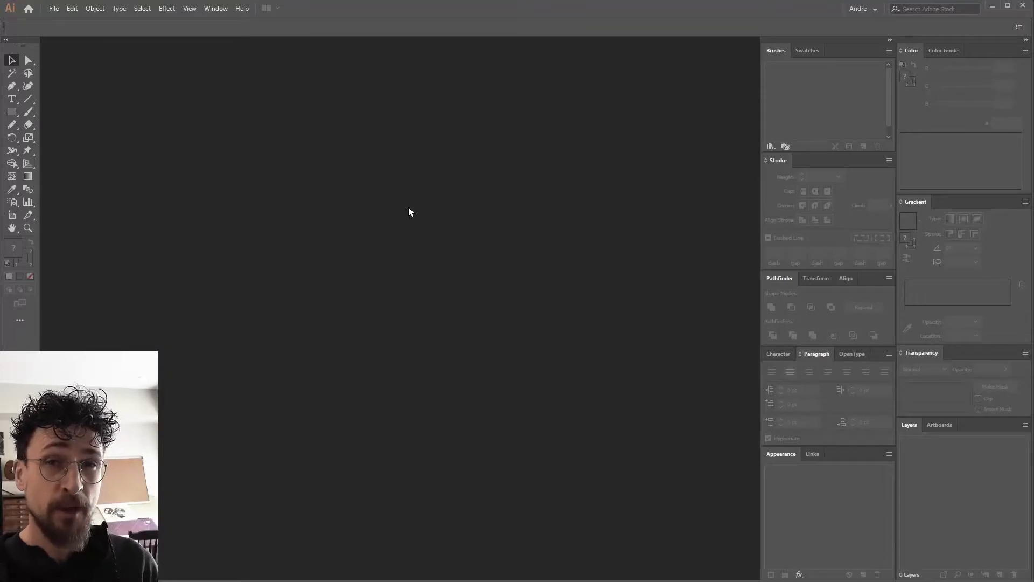
Step: Create a new document from the 1366 x 768 px Common preset
click(54, 9)
click(65, 21)
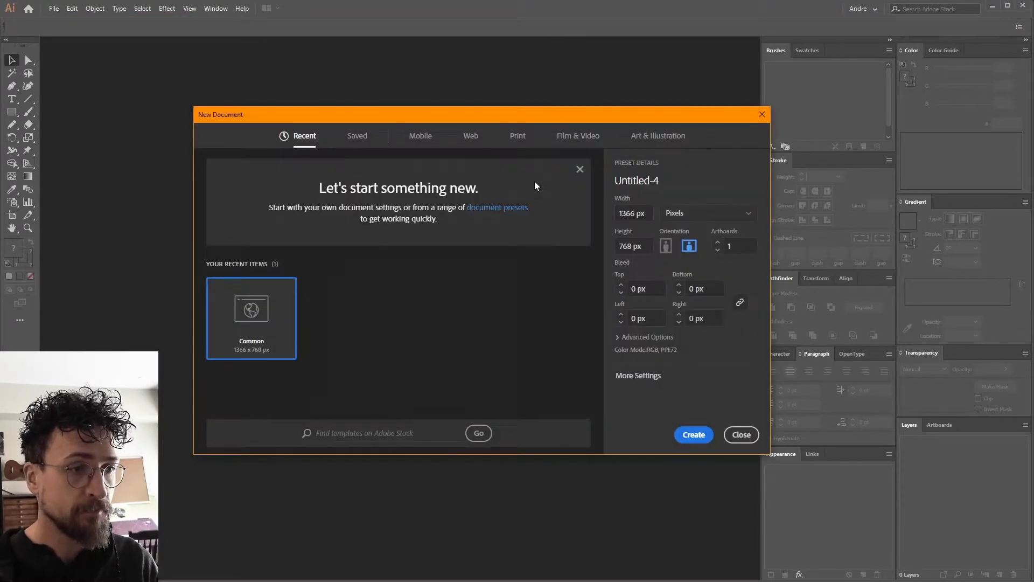
click(689, 435)
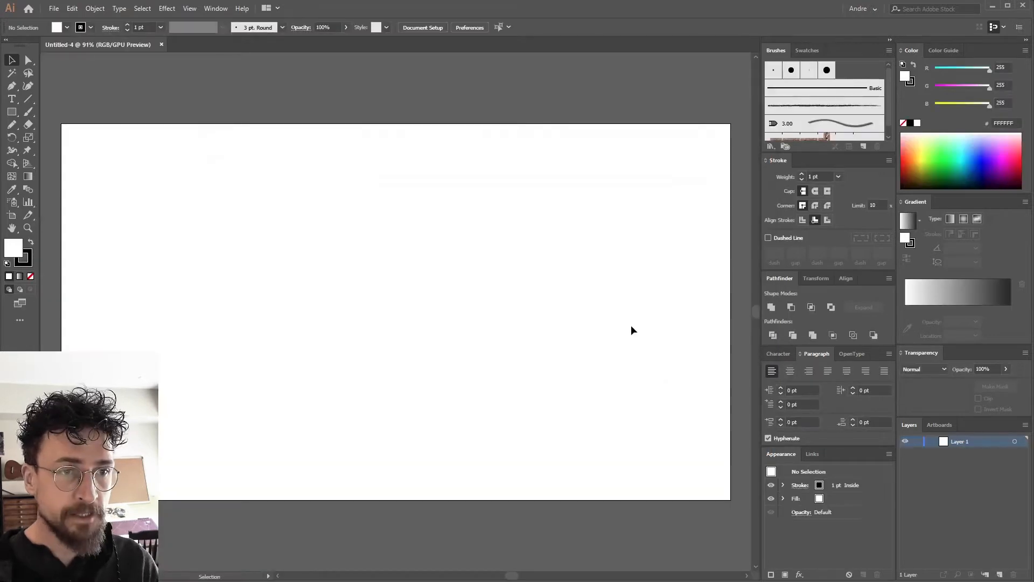
key(space)
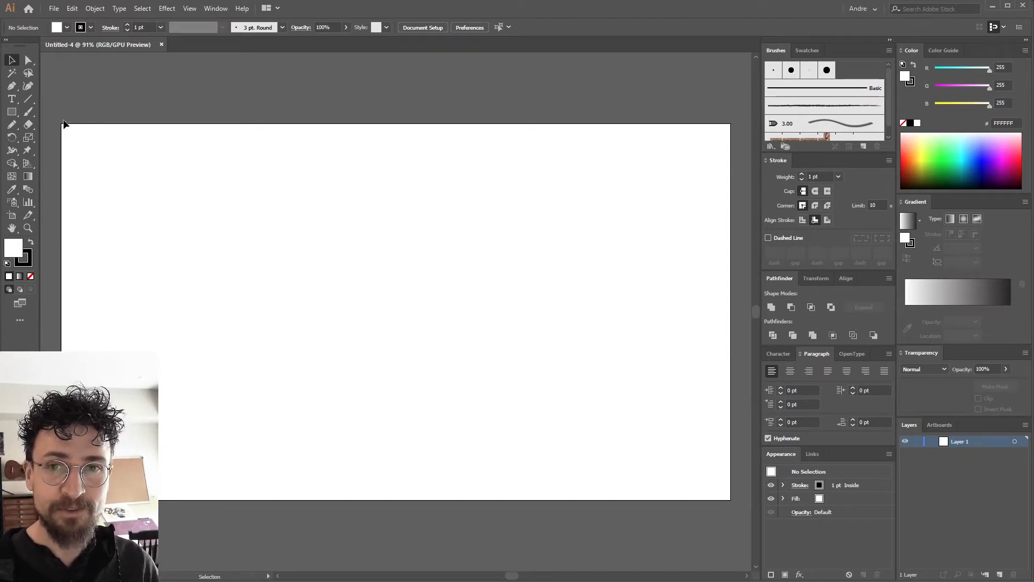
Step: Sketch a large dome with a roughly horizontal baseline across the artboard using the Paintbrush tool
click(28, 112)
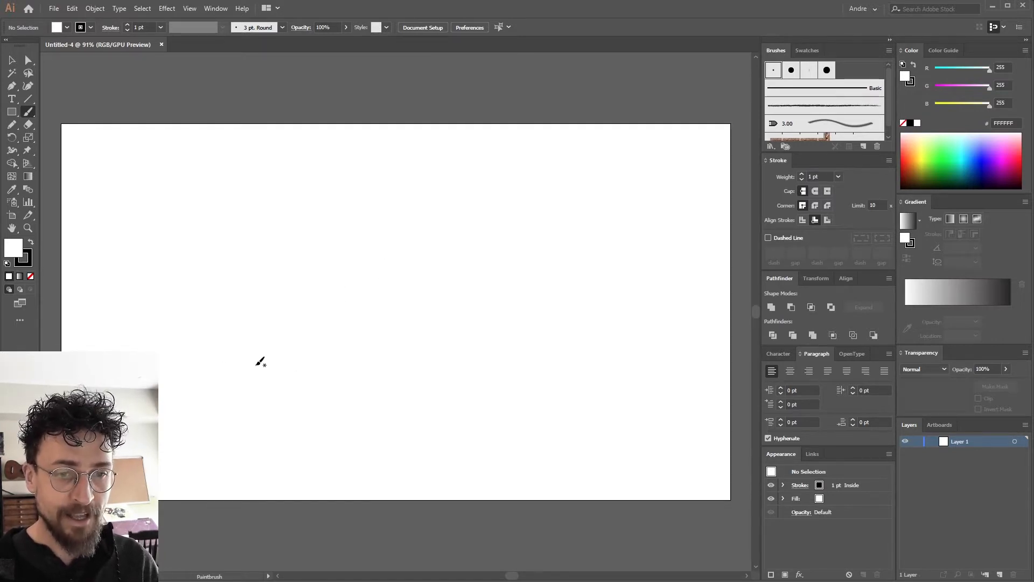
mouse_move(256, 369)
mouse_down()
mouse_move(288, 259)
mouse_move(347, 188)
mouse_move(438, 159)
mouse_move(547, 174)
mouse_move(617, 231)
mouse_move(674, 371)
mouse_up()
drag(243, 371, 691, 358)
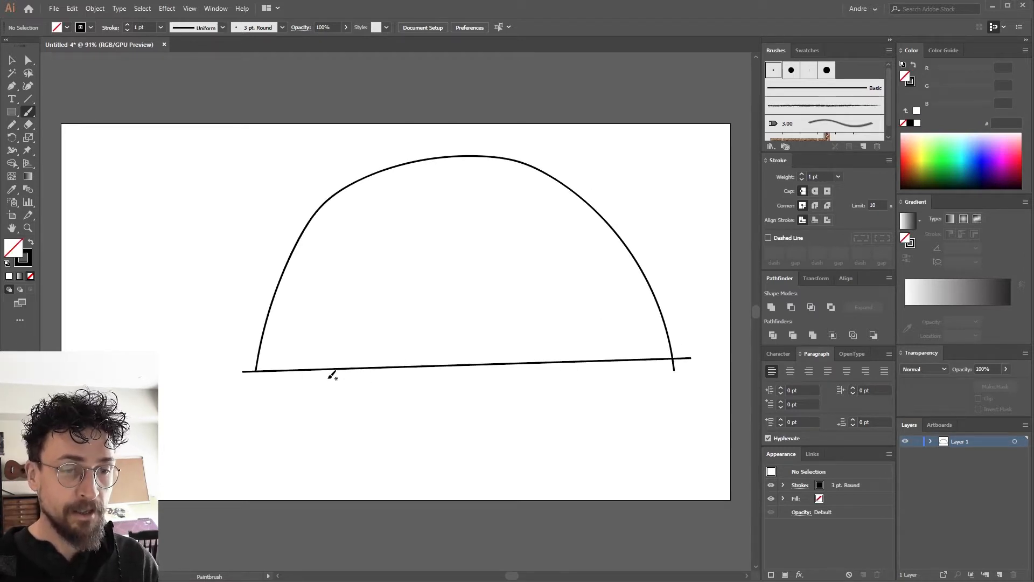
Step: Brush the cat's rounded back, front edge and two pointed ears inside the dome
mouse_move(458, 230)
mouse_down()
mouse_move(562, 248)
mouse_move(603, 359)
mouse_up()
mouse_move(523, 230)
mouse_down()
mouse_move(476, 225)
mouse_move(372, 245)
mouse_move(366, 228)
mouse_move(324, 378)
mouse_up()
mouse_move(376, 207)
mouse_down()
mouse_move(383, 242)
mouse_move(423, 211)
mouse_move(422, 198)
mouse_move(457, 229)
mouse_up()
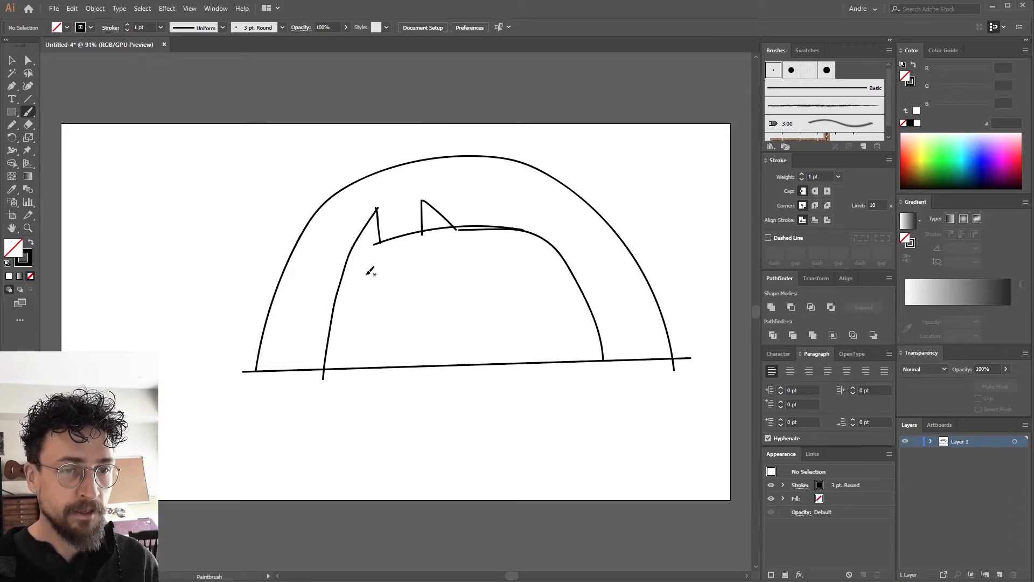
Step: Brush the cat's face with two half-closed eyes, a nose, a mouth and three whiskers on each side
mouse_move(339, 278)
mouse_down()
mouse_move(363, 275)
mouse_move(338, 279)
mouse_up()
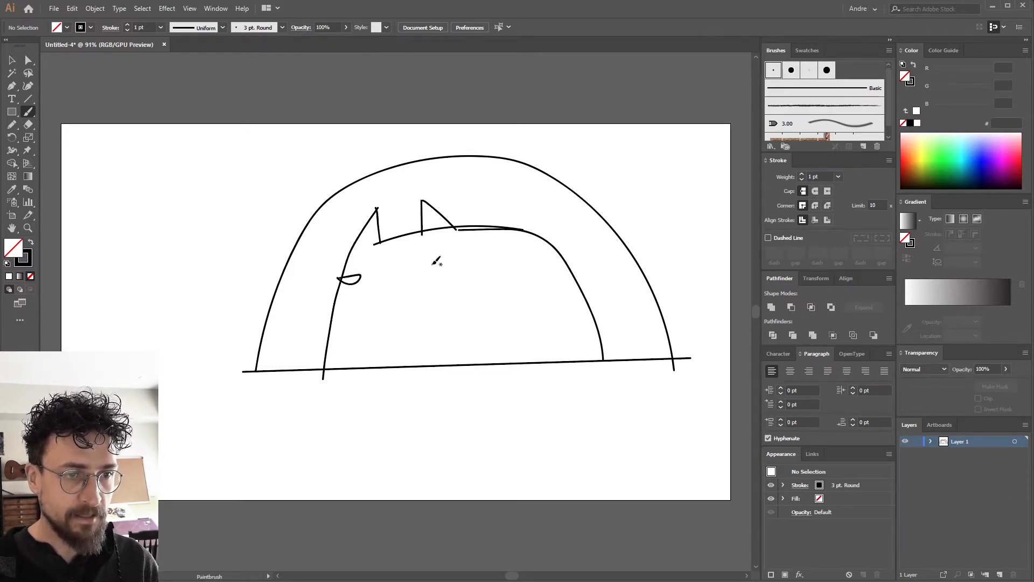
mouse_move(426, 264)
mouse_down()
mouse_move(453, 258)
mouse_move(426, 265)
mouse_move(383, 306)
mouse_move(393, 295)
mouse_move(402, 305)
mouse_move(379, 289)
mouse_move(310, 286)
mouse_up()
mouse_move(375, 296)
mouse_down()
mouse_move(276, 300)
mouse_move(340, 305)
mouse_up()
drag(340, 306, 286, 314)
mouse_move(569, 305)
mouse_down()
mouse_move(543, 280)
mouse_move(516, 315)
mouse_move(539, 352)
mouse_move(472, 373)
mouse_move(560, 368)
mouse_move(569, 356)
mouse_up()
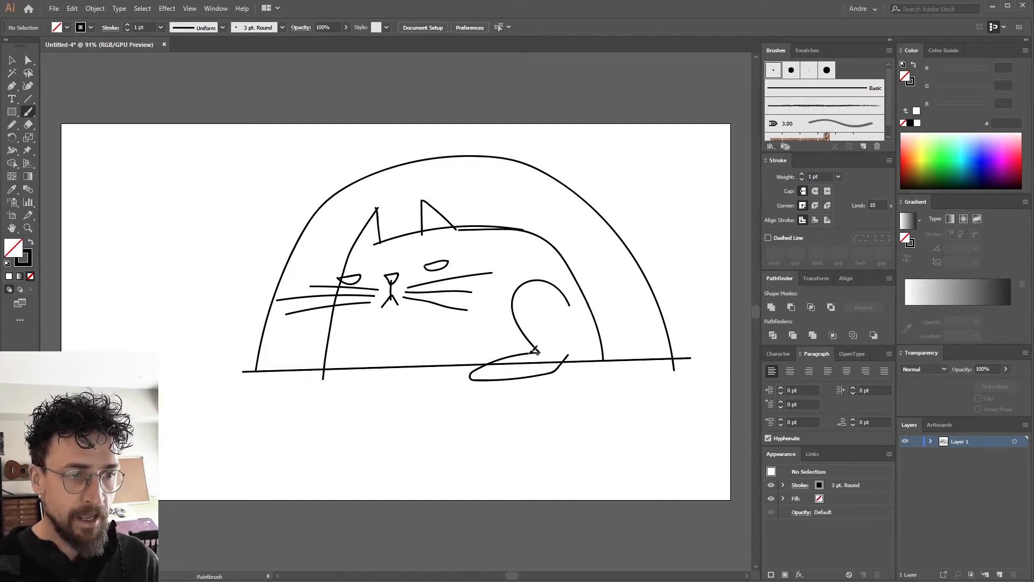
key(ctrl)
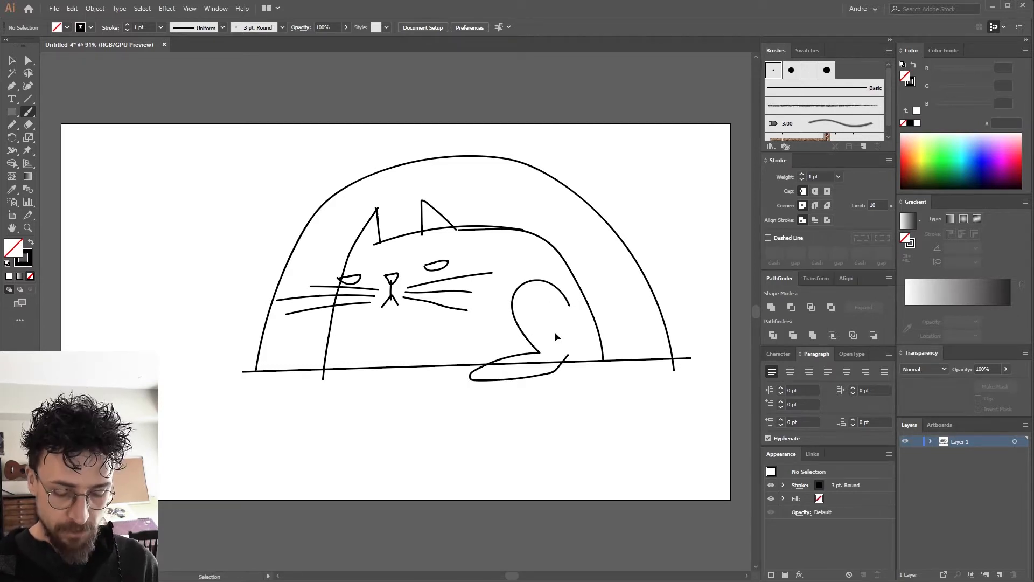
key(ctrl+z)
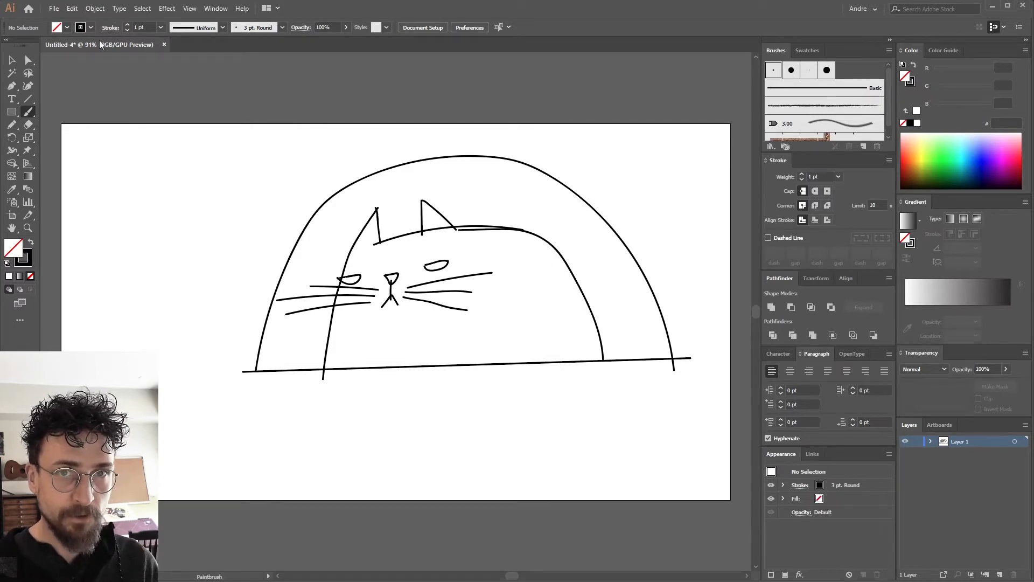
Step: Brush the cat's hind leg, front paws and wavy tail, plus a shallow bowl curve beneath the baseline
mouse_move(328, 356)
mouse_down()
mouse_move(302, 364)
mouse_move(335, 368)
mouse_move(291, 395)
mouse_move(367, 432)
mouse_move(482, 440)
mouse_move(566, 424)
mouse_move(653, 349)
mouse_move(637, 304)
mouse_move(671, 258)
mouse_move(650, 213)
mouse_up()
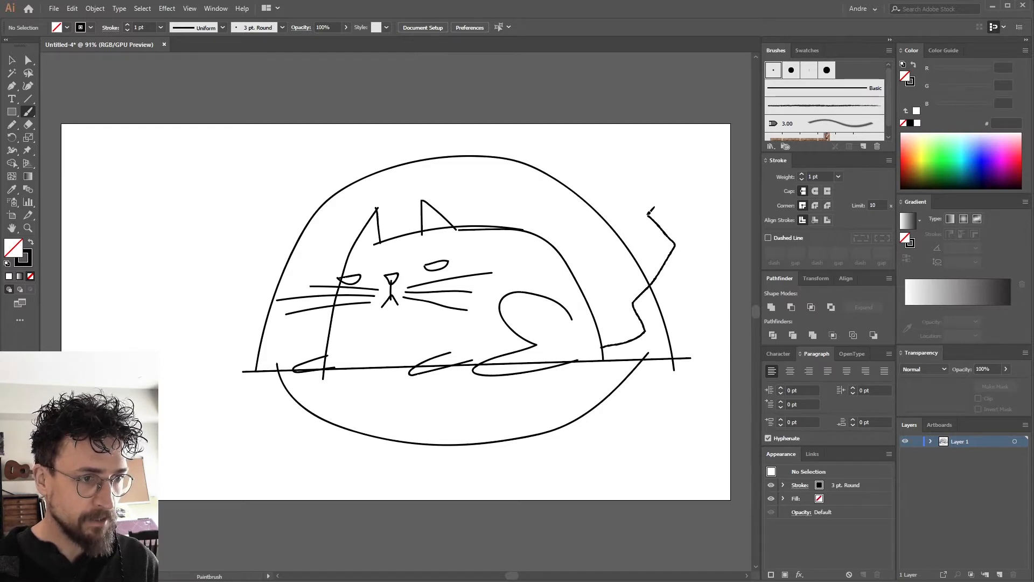
key(v)
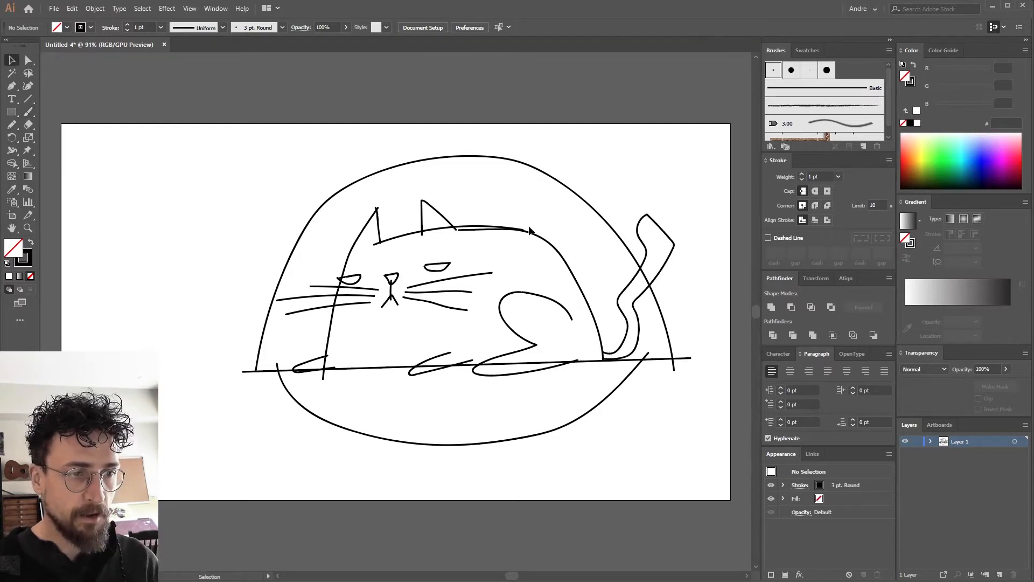
key(space)
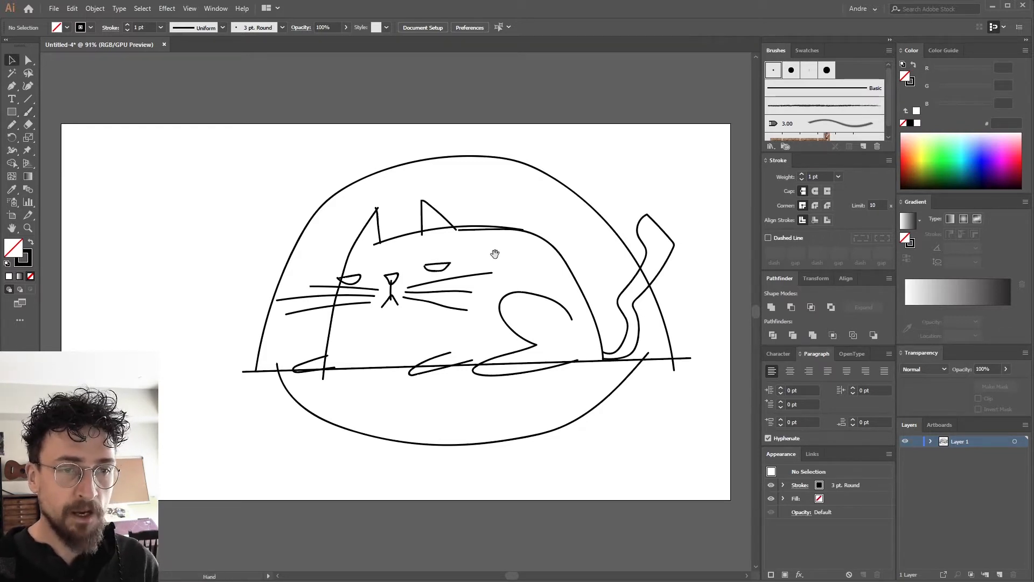
drag(495, 256, 493, 253)
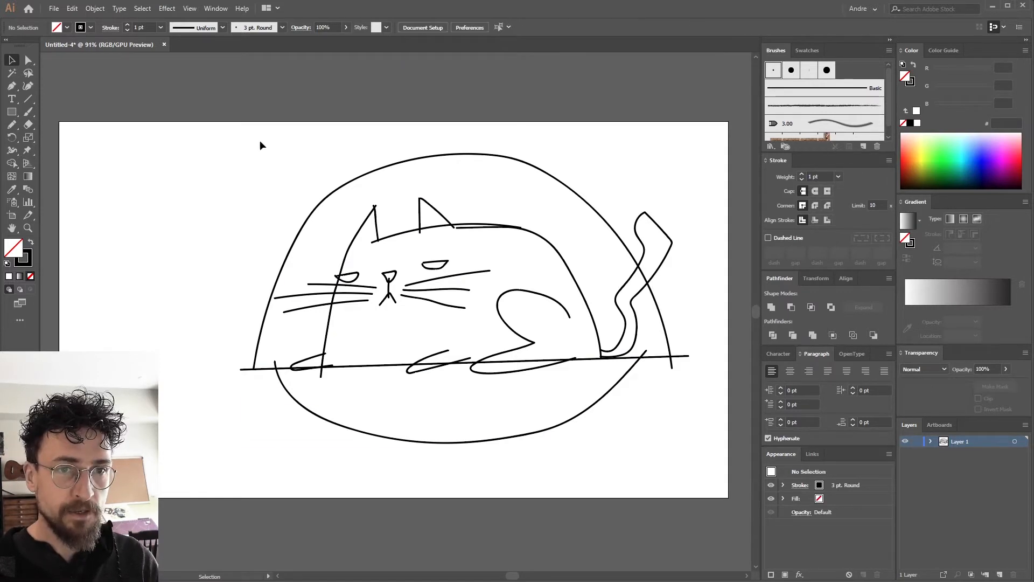
Step: Select all the sketch strokes and group them
drag(227, 123, 695, 449)
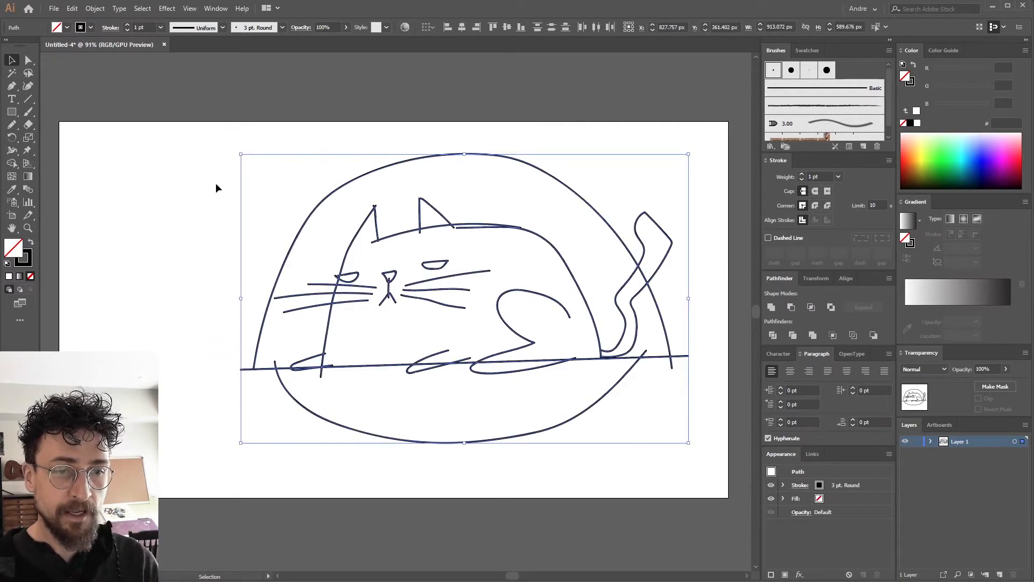
click(95, 9)
click(109, 49)
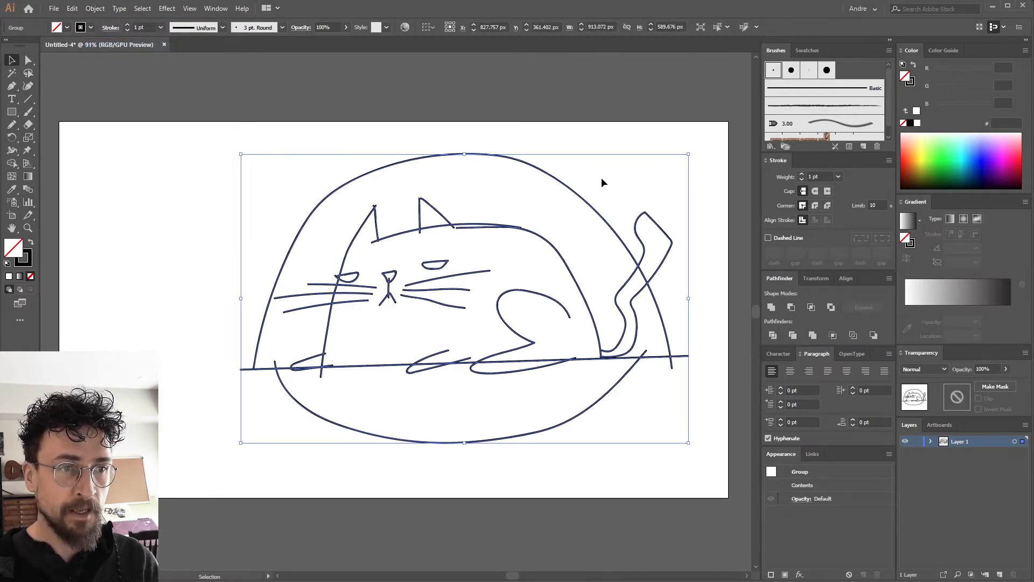
click(625, 216)
click(641, 245)
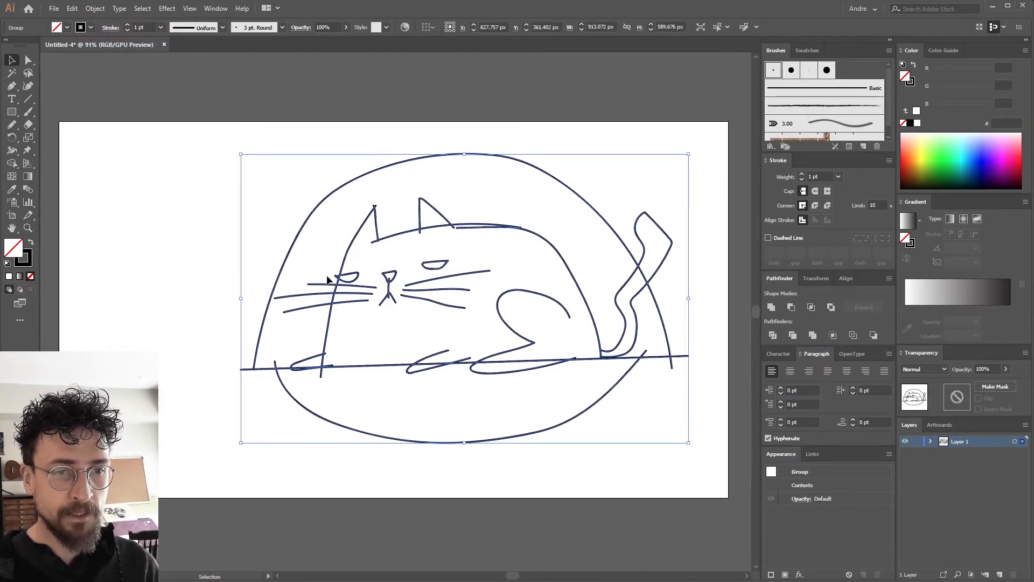
click(603, 202)
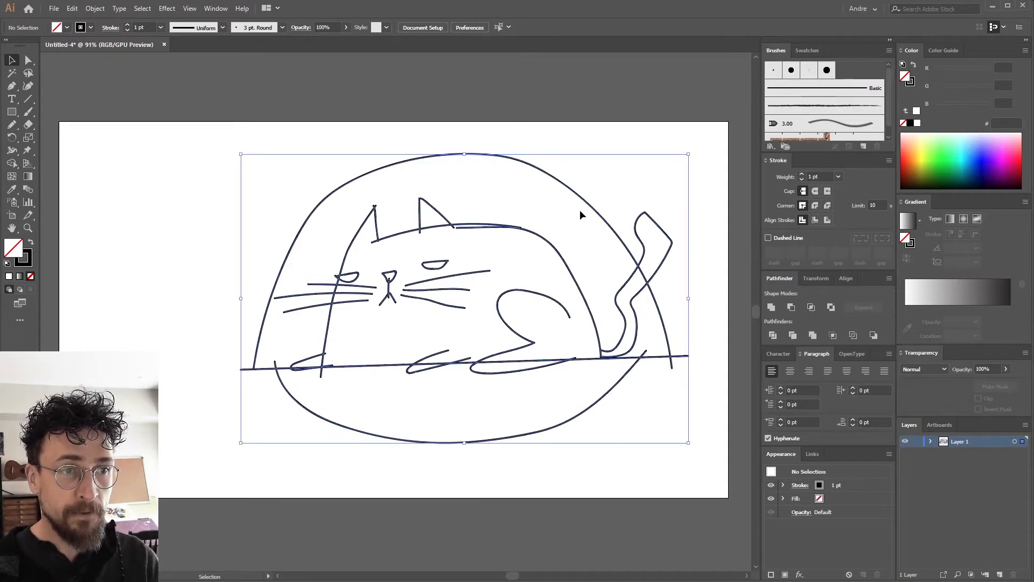
drag(580, 211, 580, 213)
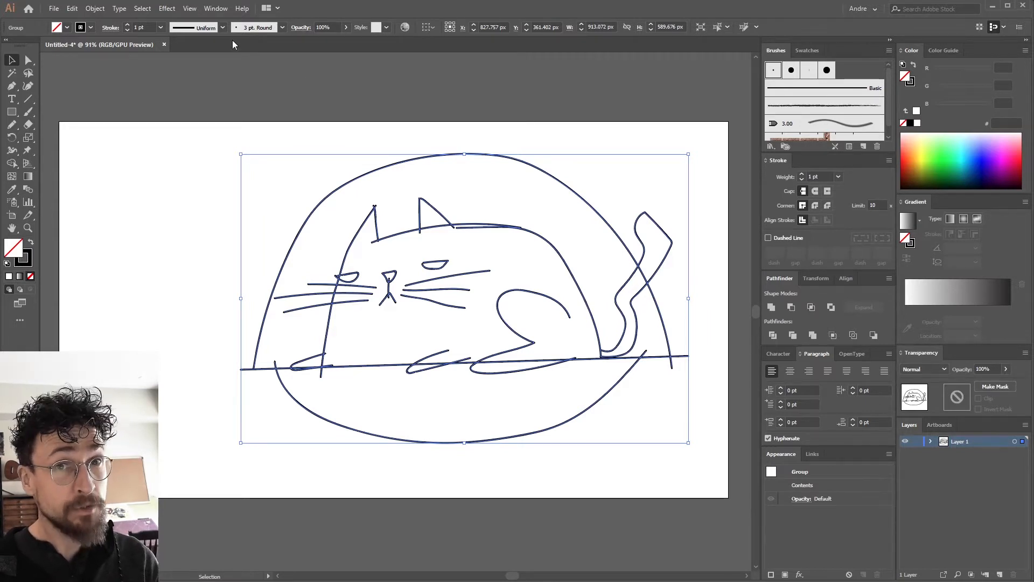
click(207, 9)
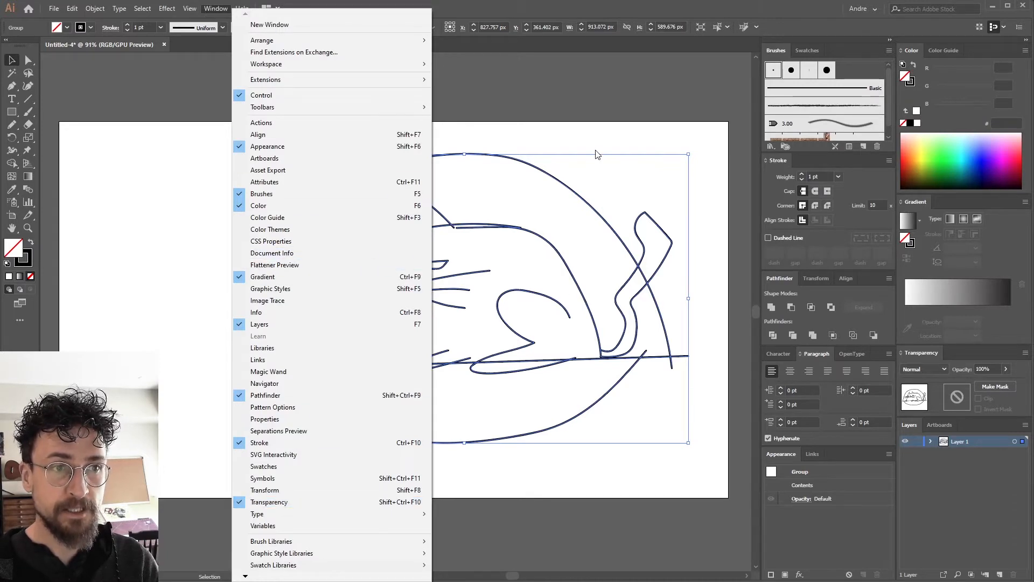
click(609, 151)
click(617, 172)
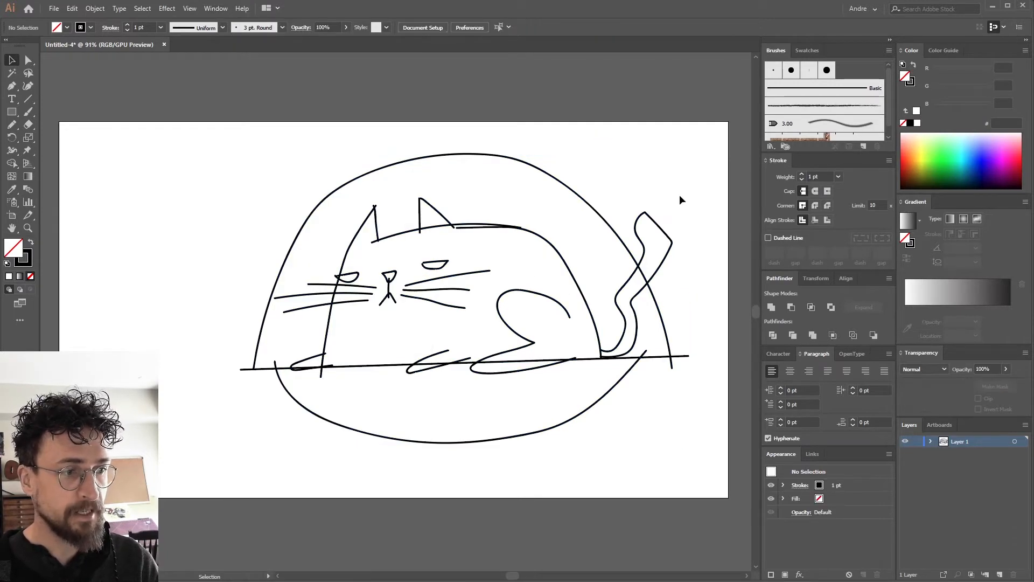
Step: Lower the opacity of the grouped cat sketch to a faint tracing guide and deselect it
drag(680, 196, 555, 311)
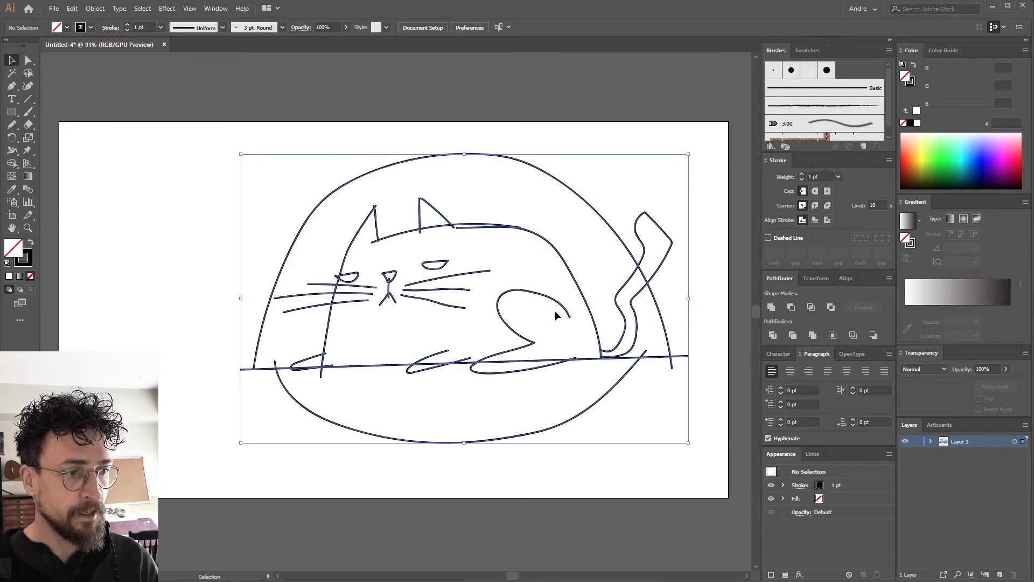
click(1006, 370)
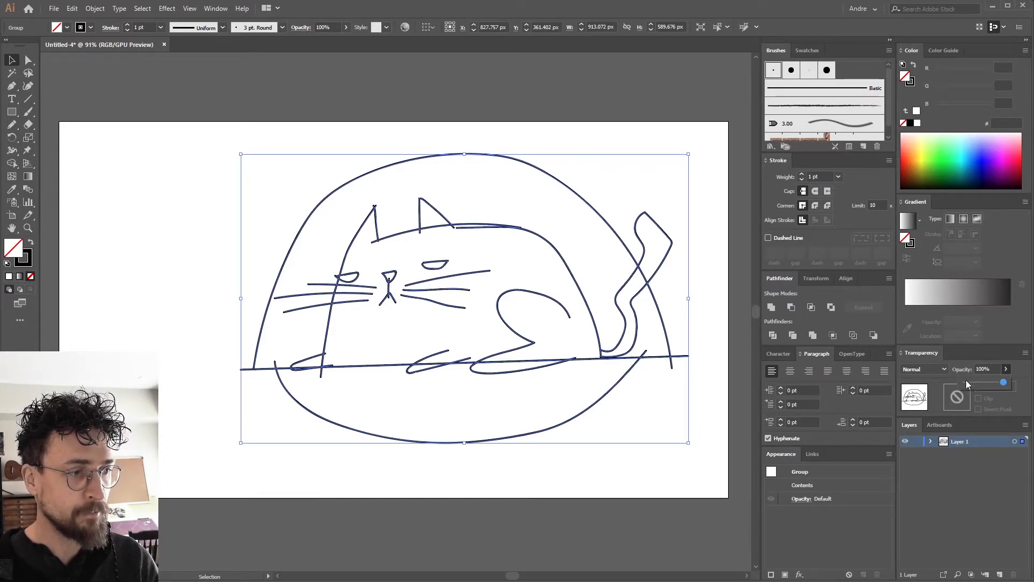
click(593, 197)
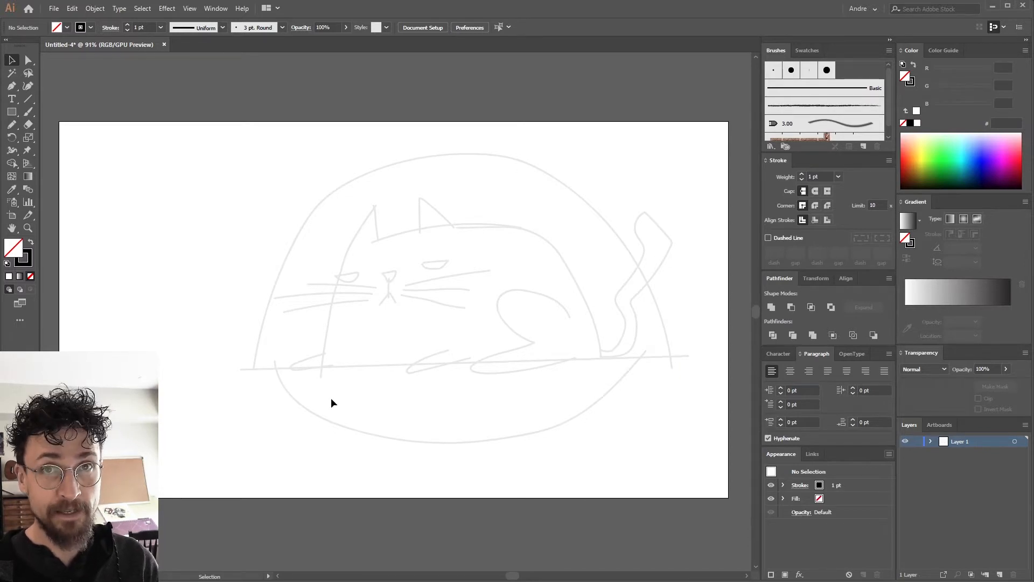
Step: Lock the sketch's layer and add a new layer for tracing with the Pen tool
click(917, 441)
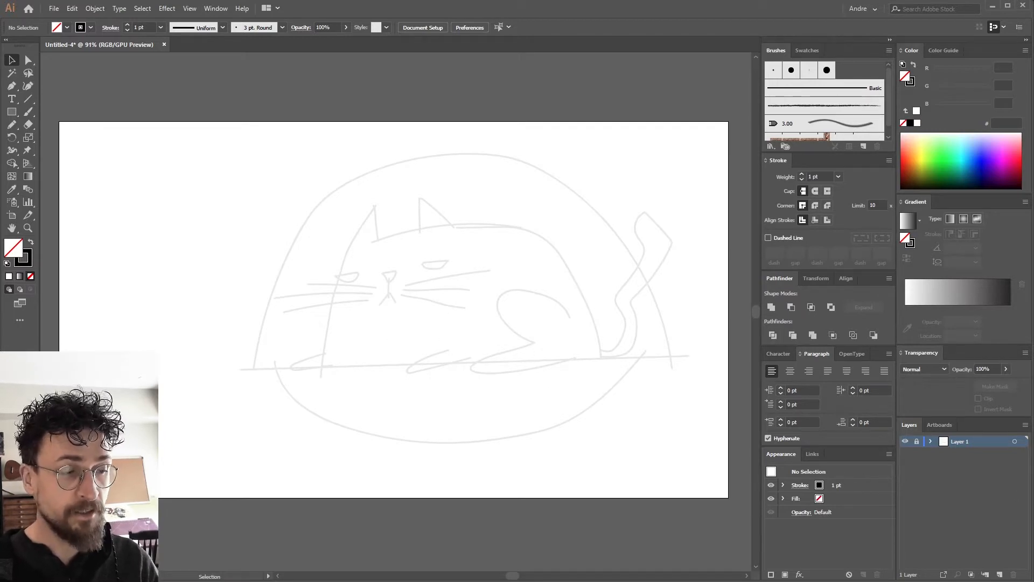
click(1001, 575)
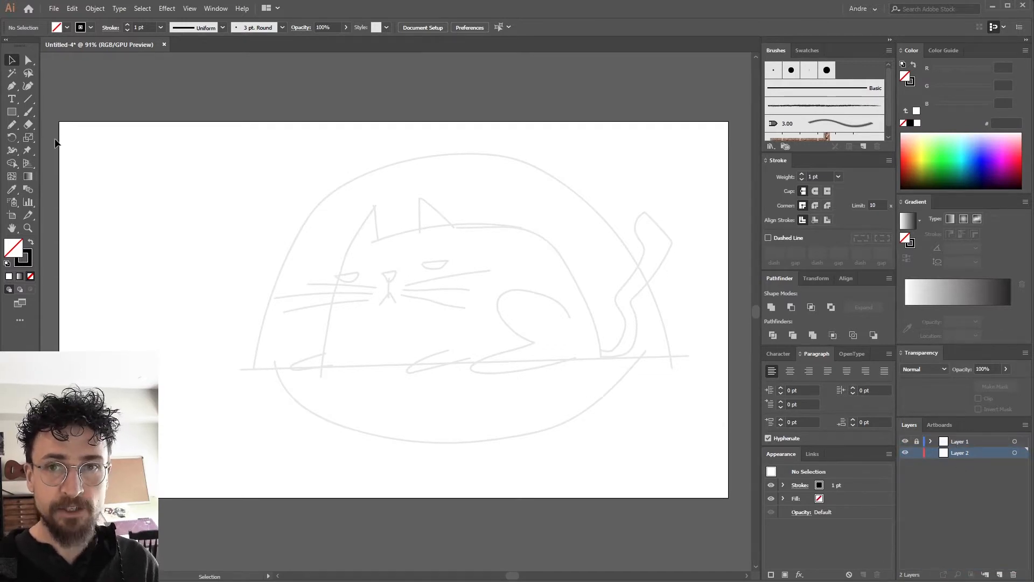
click(12, 87)
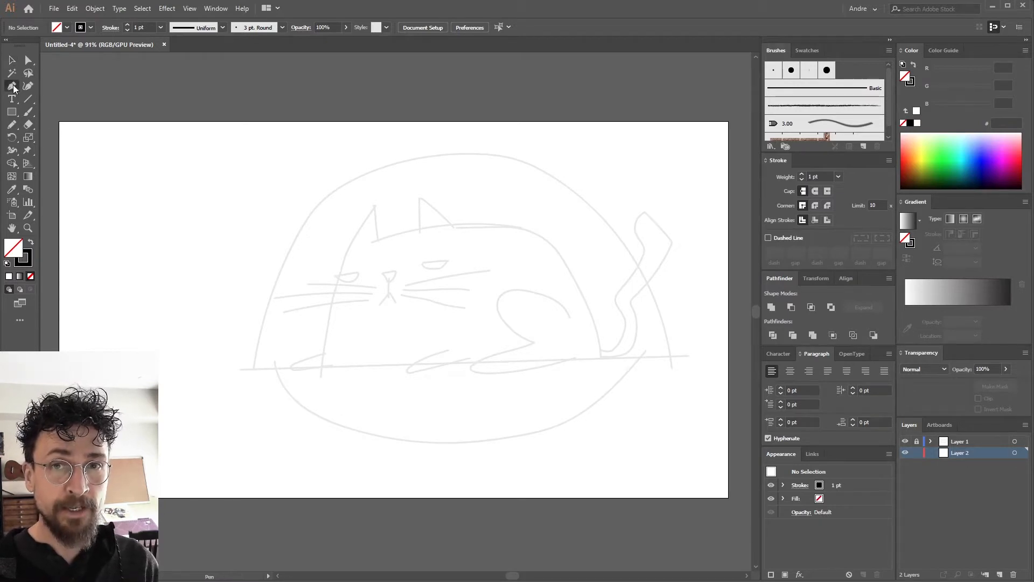
click(254, 368)
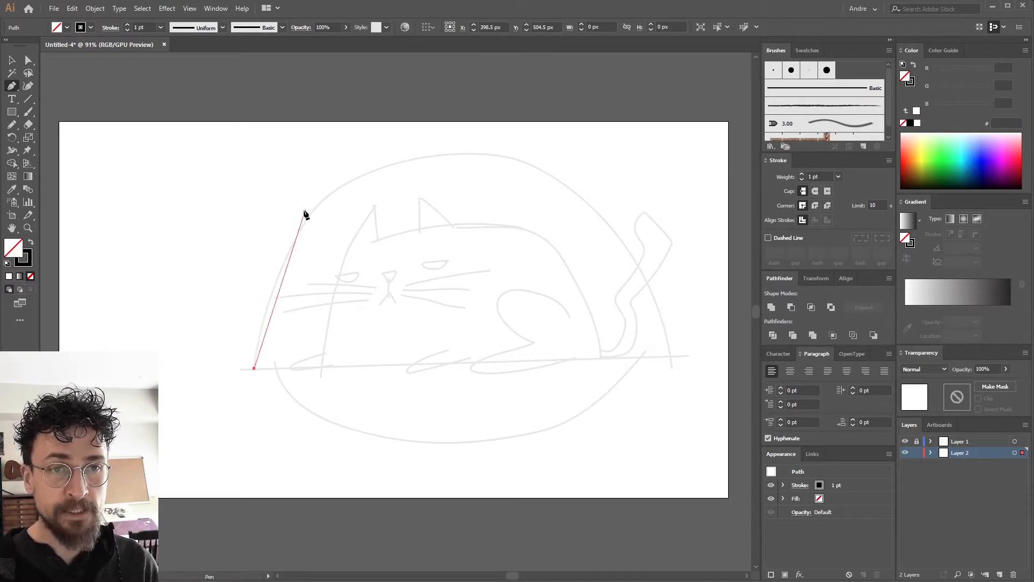
click(336, 188)
click(408, 160)
click(489, 155)
key(ctrl+z)
key(ctrl+z)
key(ctrl+z)
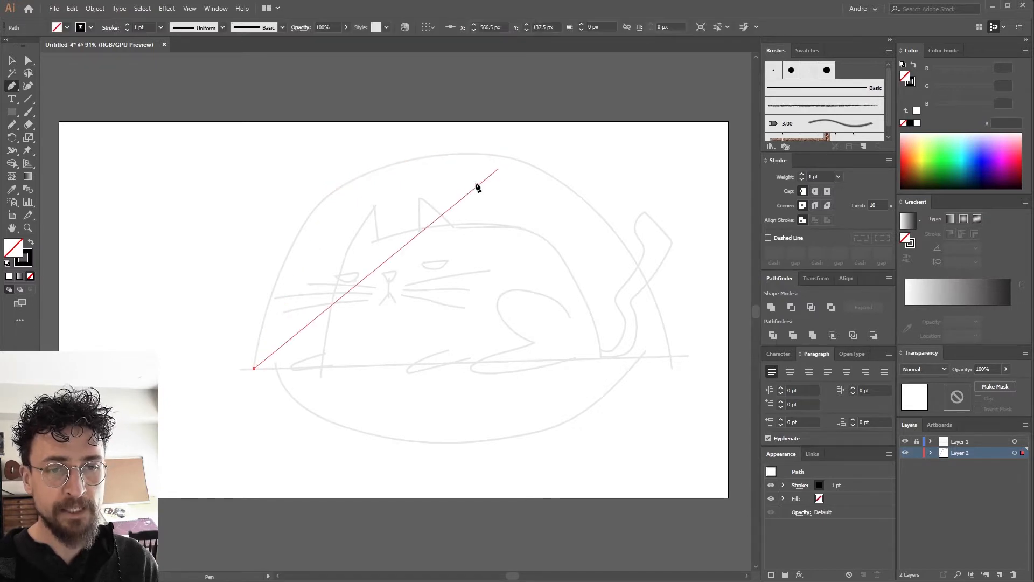
key(ctrl+z)
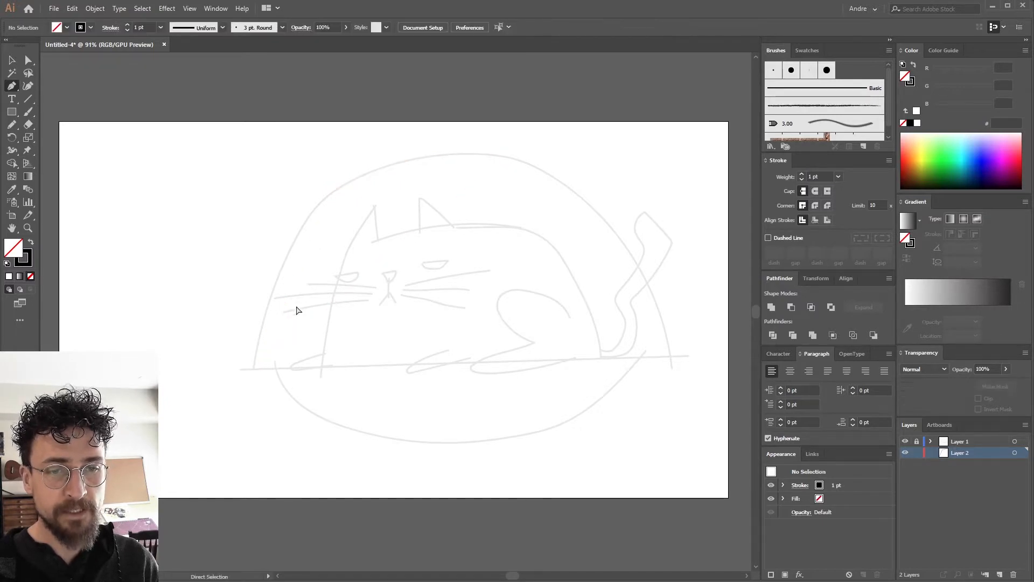
Step: Trace the dome with curved Pen segments over the arc and close the path with a straight edge along the baseline
click(252, 369)
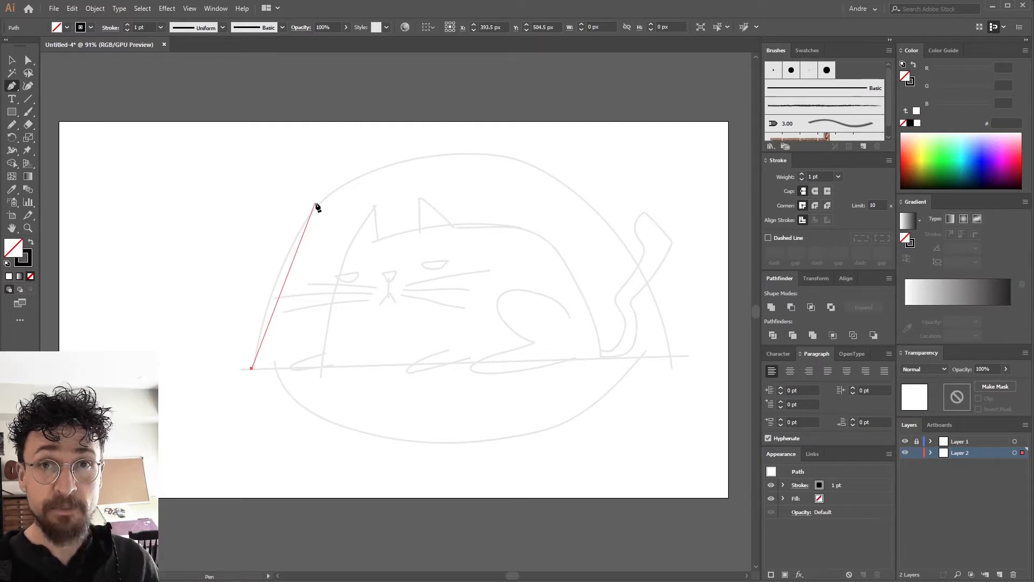
drag(325, 199, 378, 159)
drag(486, 155, 541, 158)
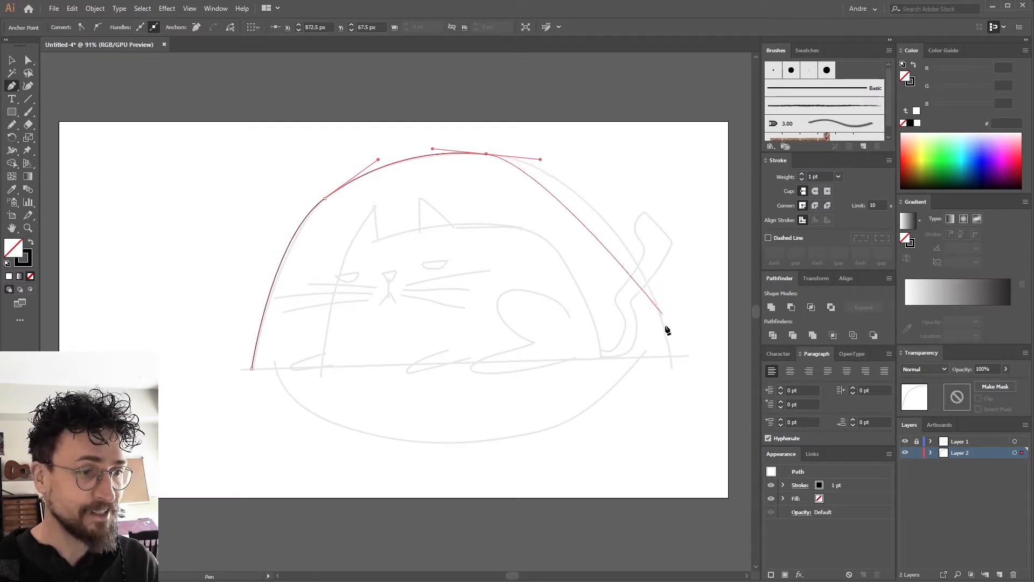
drag(672, 356, 689, 495)
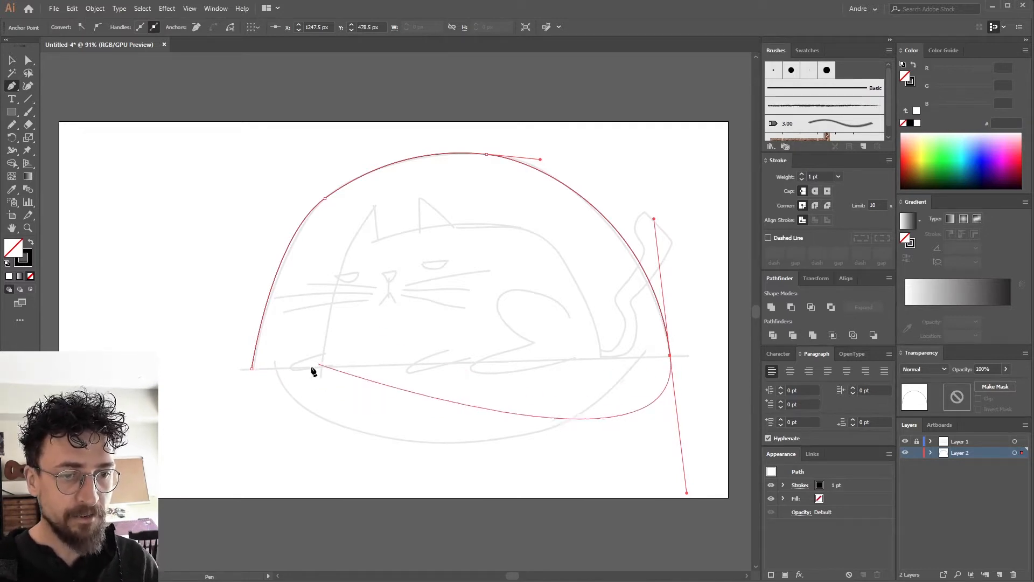
click(671, 358)
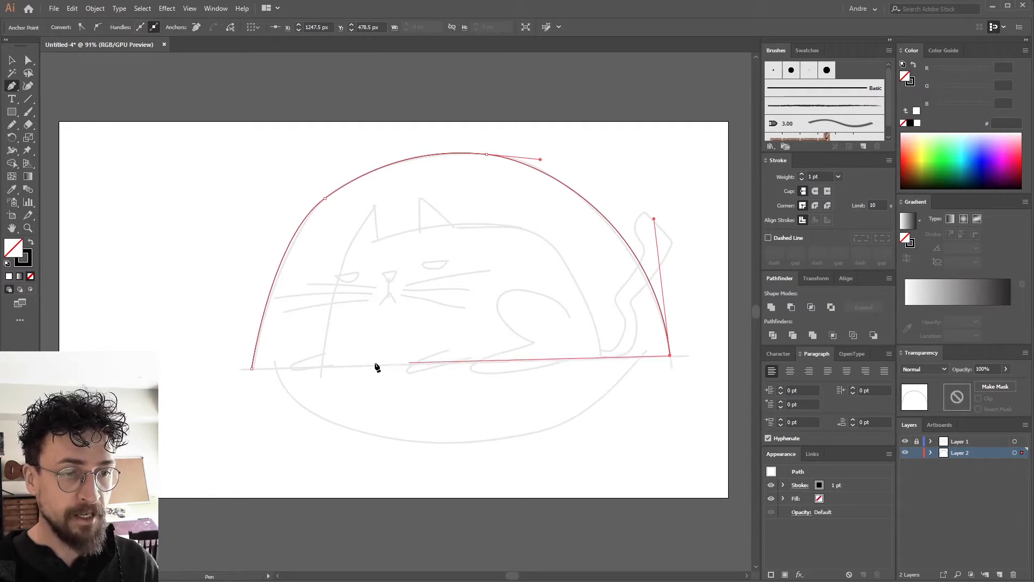
click(251, 369)
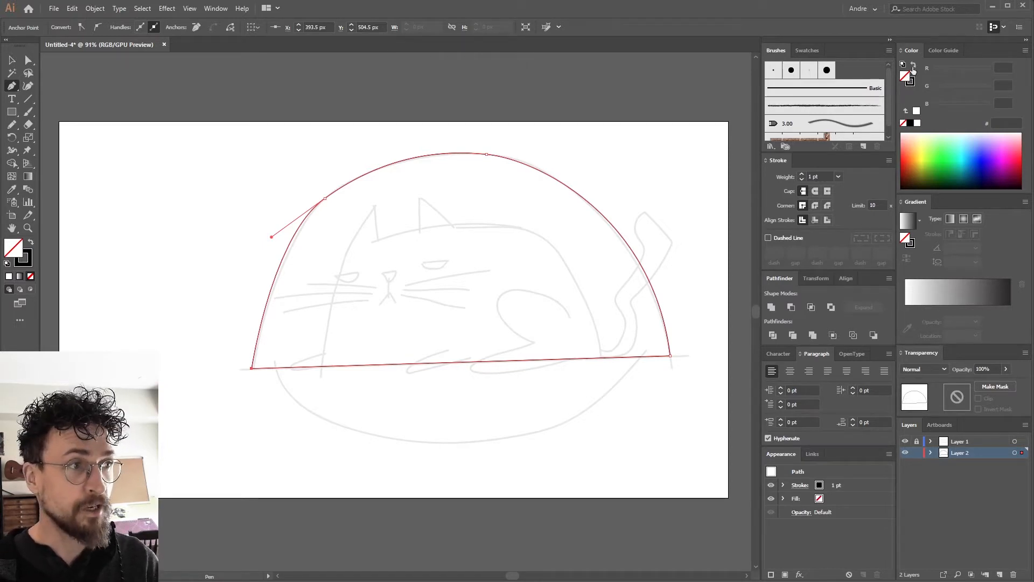
Step: Remove the dome's stroke and make its fill active for colouring
click(911, 81)
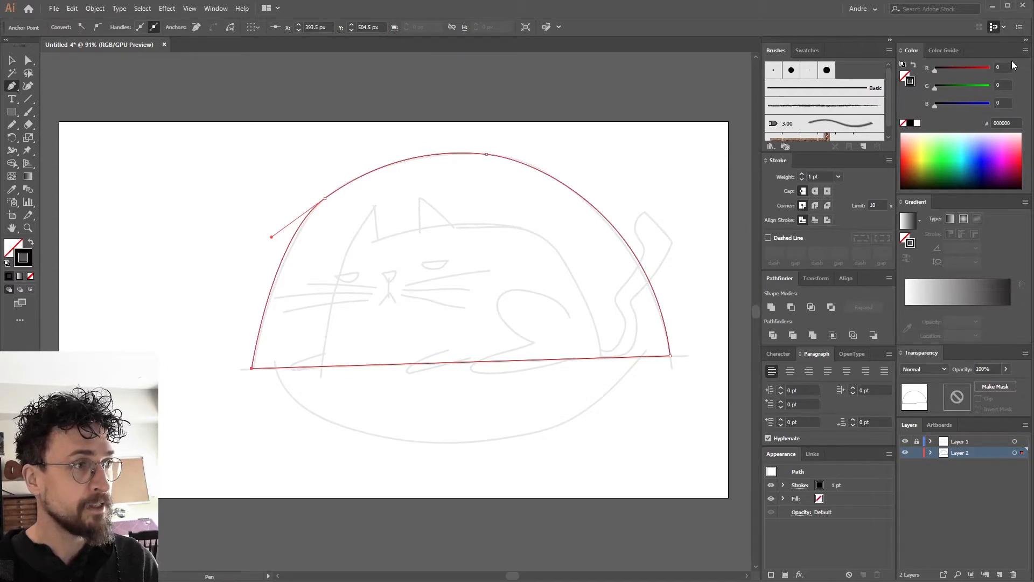
click(904, 123)
click(905, 76)
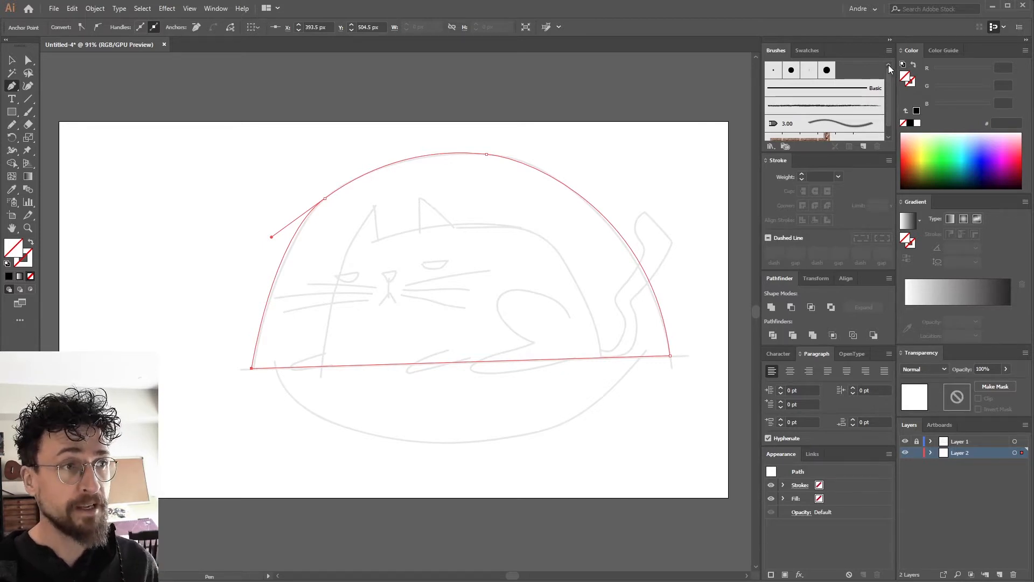
click(807, 50)
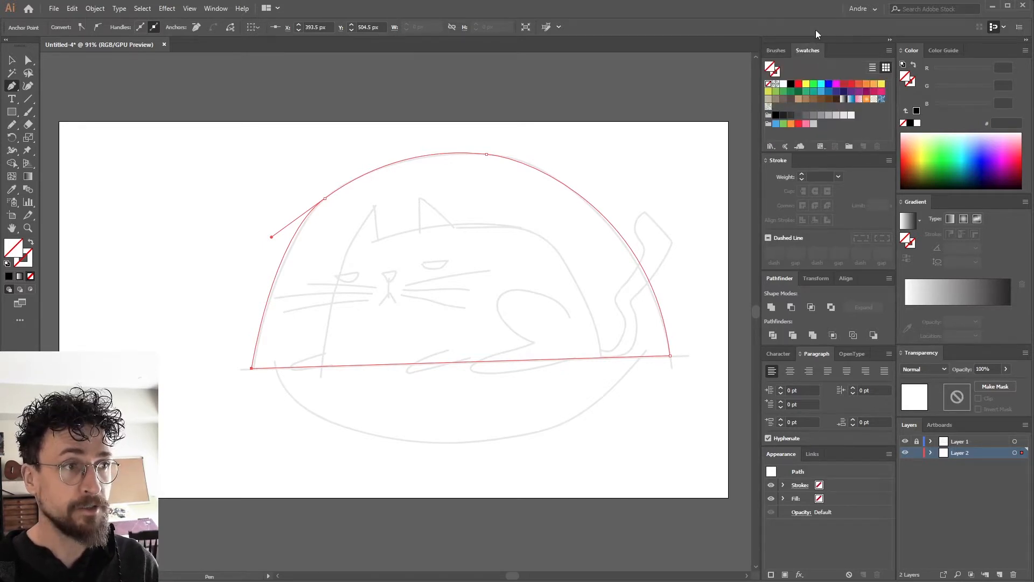
click(775, 50)
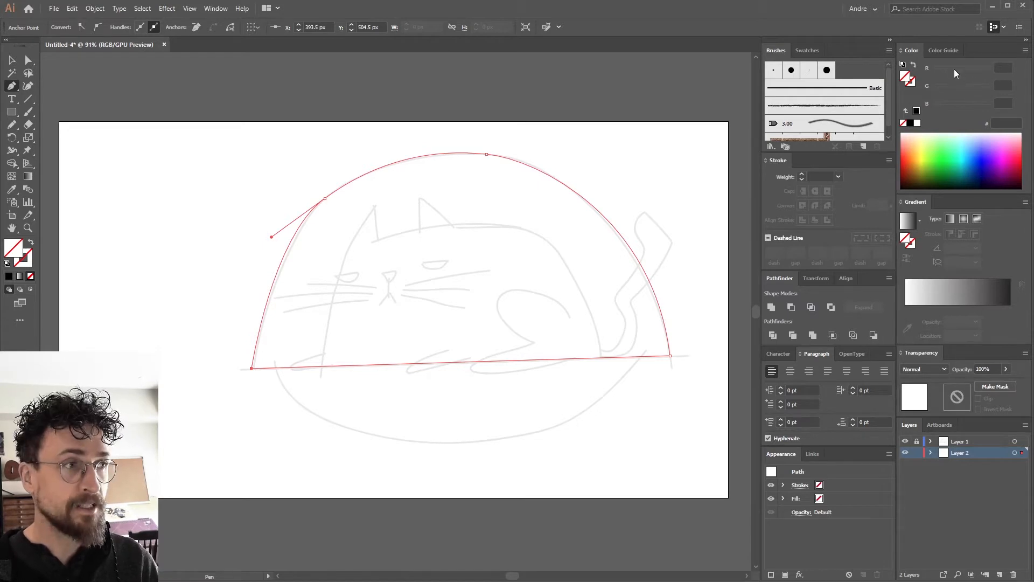
Step: Try a dark red fill on the dome with a red value of 149, and undo the last colour changes
click(968, 72)
drag(954, 86, 974, 108)
key(ctrl+z)
key(ctrl+z)
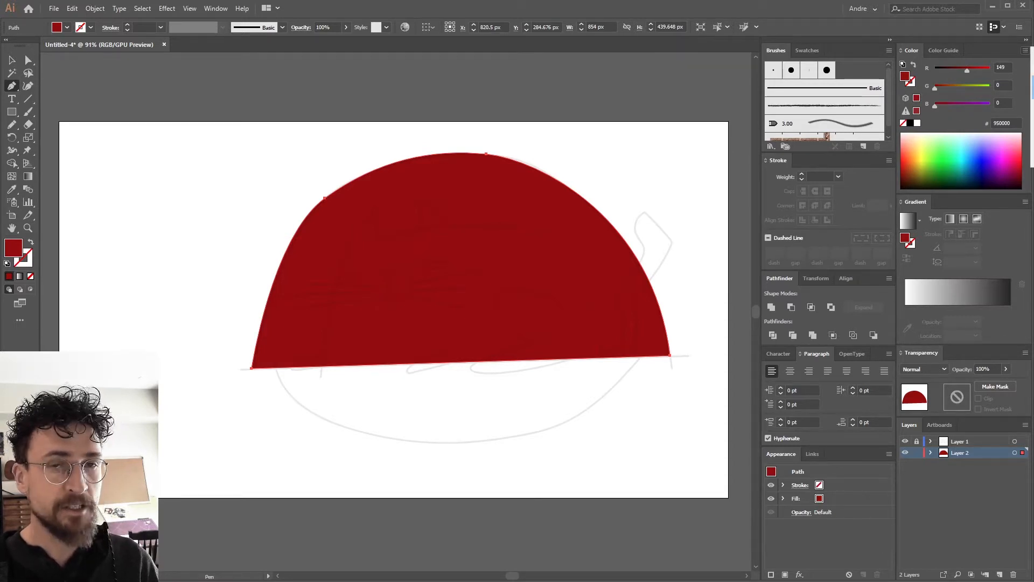
Step: Switch the colour sliders to HSB and give the dome a tan fill of about H 26, S 40, B 73
click(1032, 93)
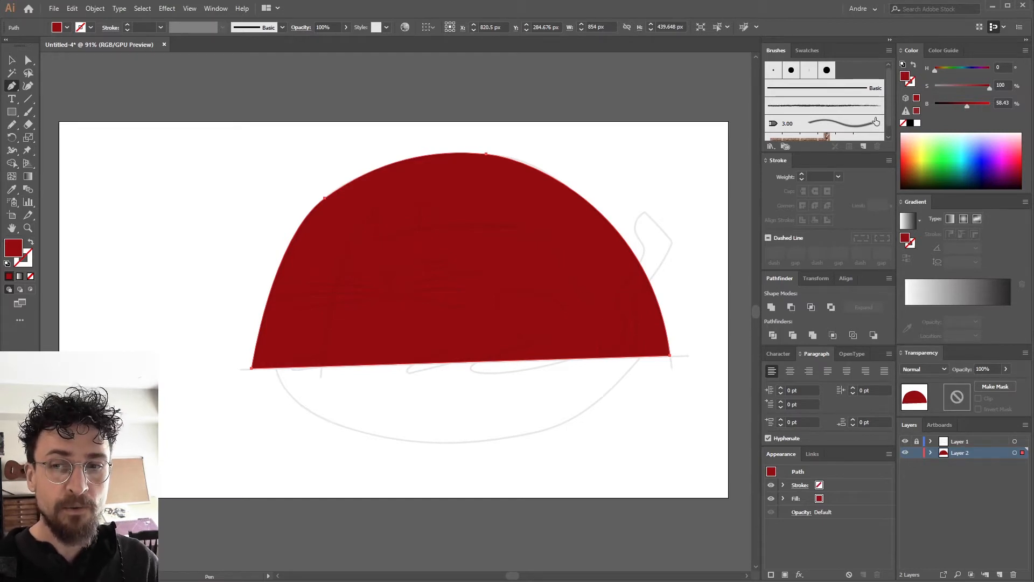
click(940, 69)
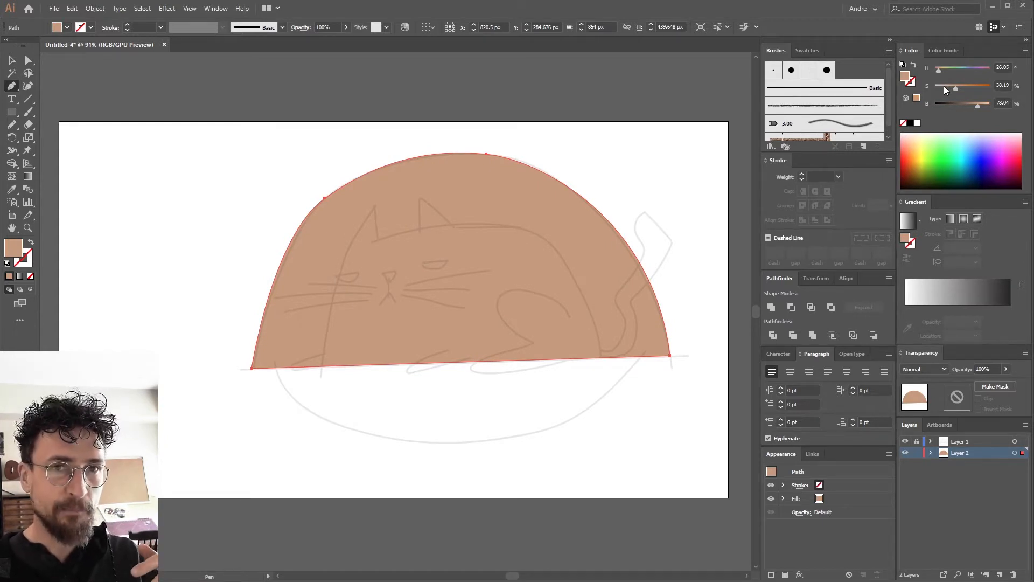
click(965, 86)
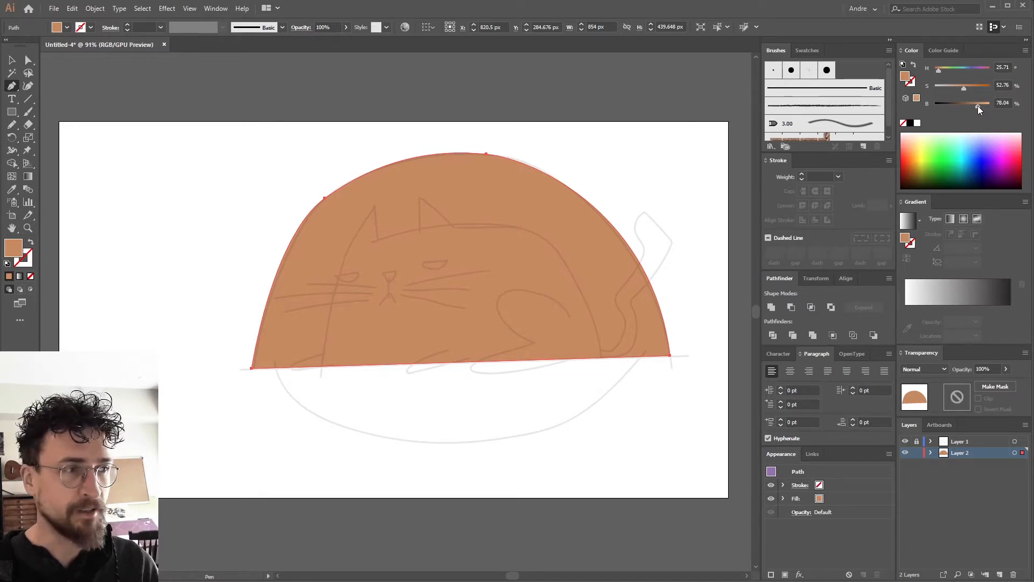
drag(975, 105, 956, 87)
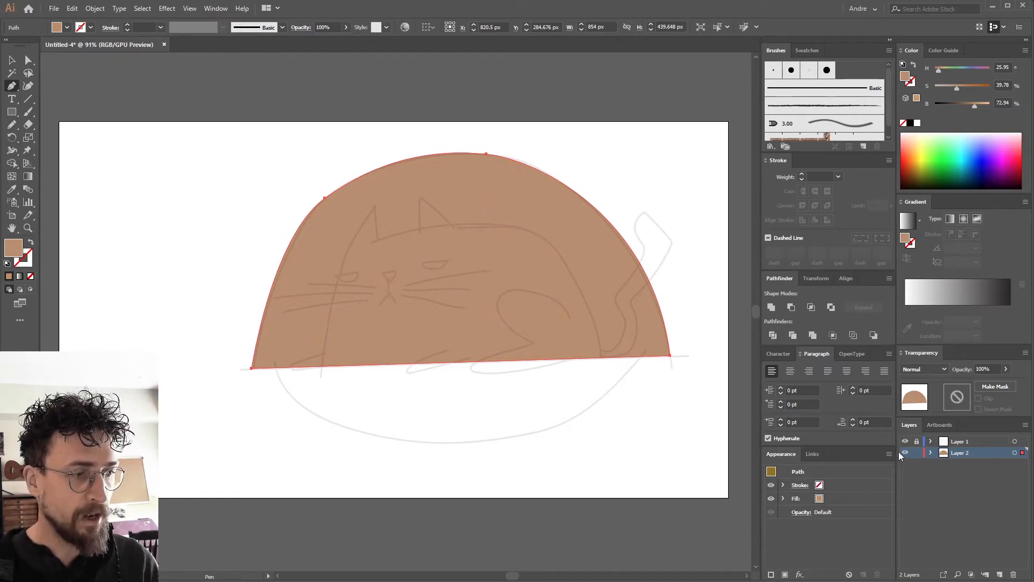
ctrl+click(679, 269)
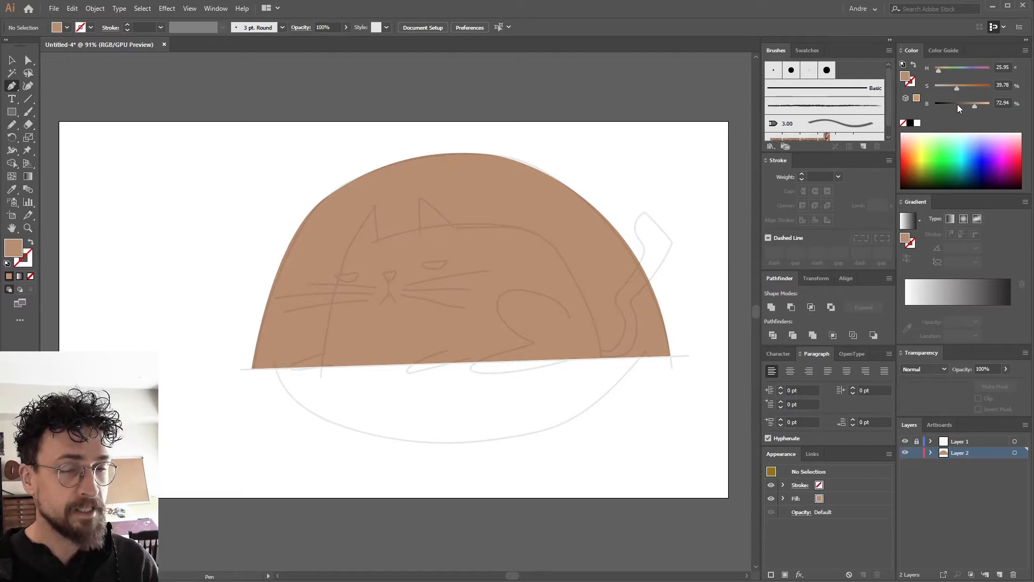
Step: Trace the bowl-shaped base as a closed Pen path with a dark brown fill of about H 26, S 69, B 45
drag(970, 86, 960, 105)
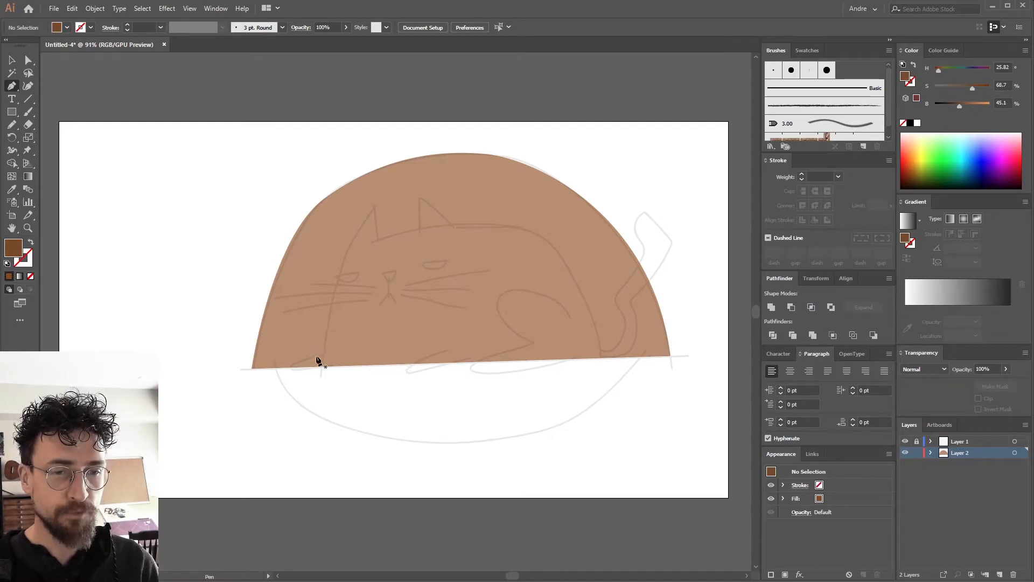
click(275, 362)
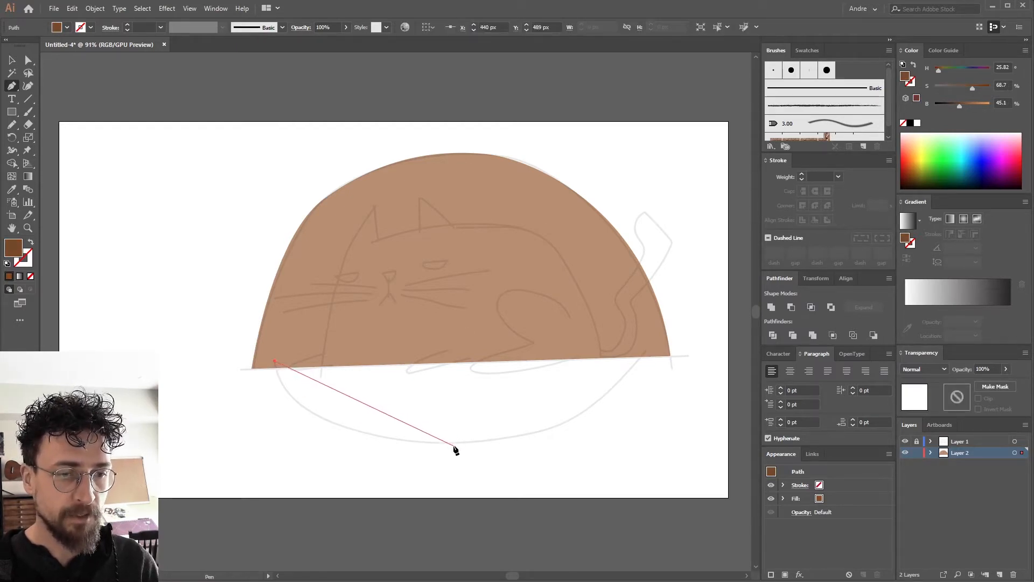
drag(459, 443, 627, 428)
drag(646, 349, 629, 389)
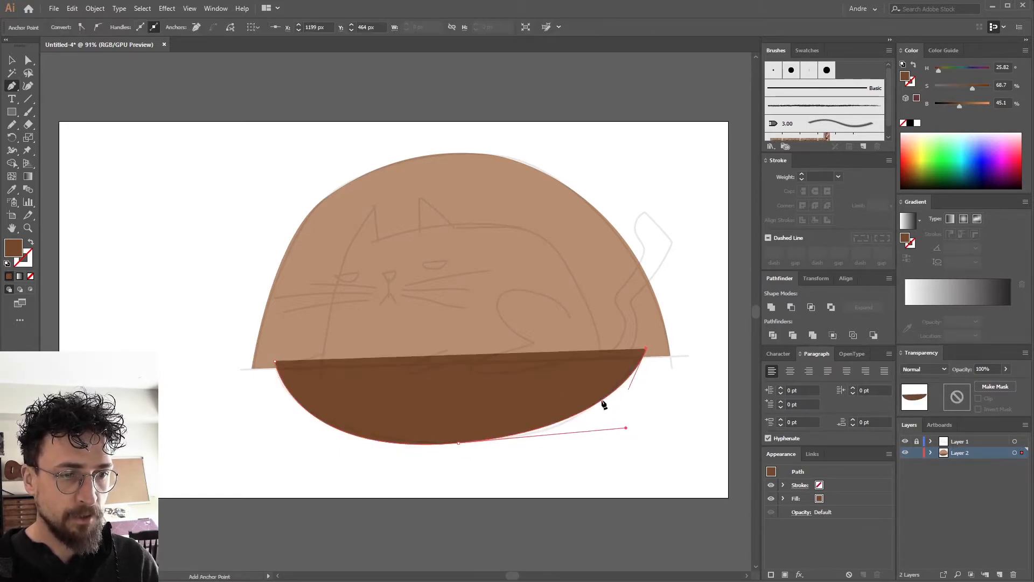
click(275, 363)
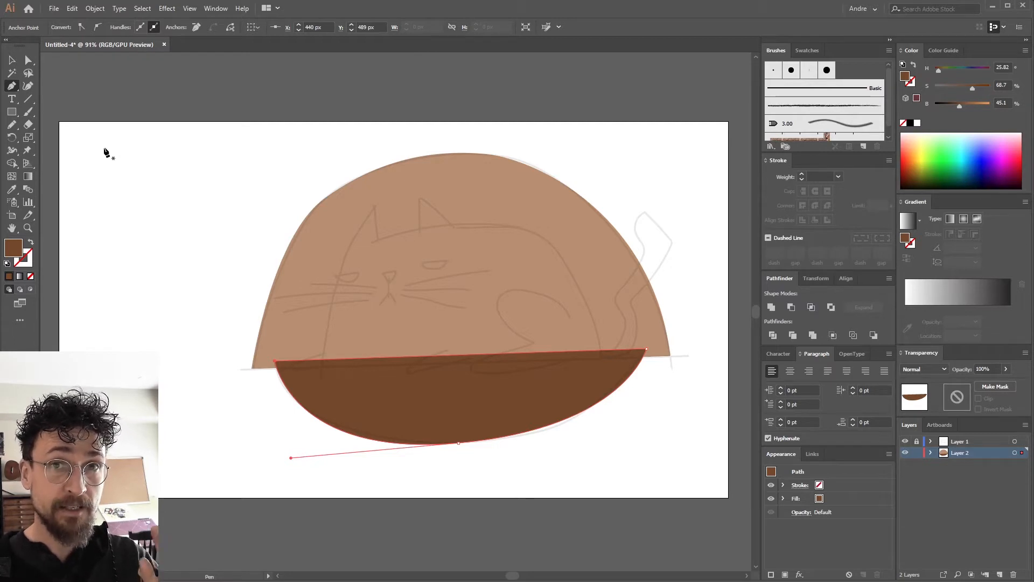
Step: Send the dark brown base behind the dome and deselect it
click(95, 8)
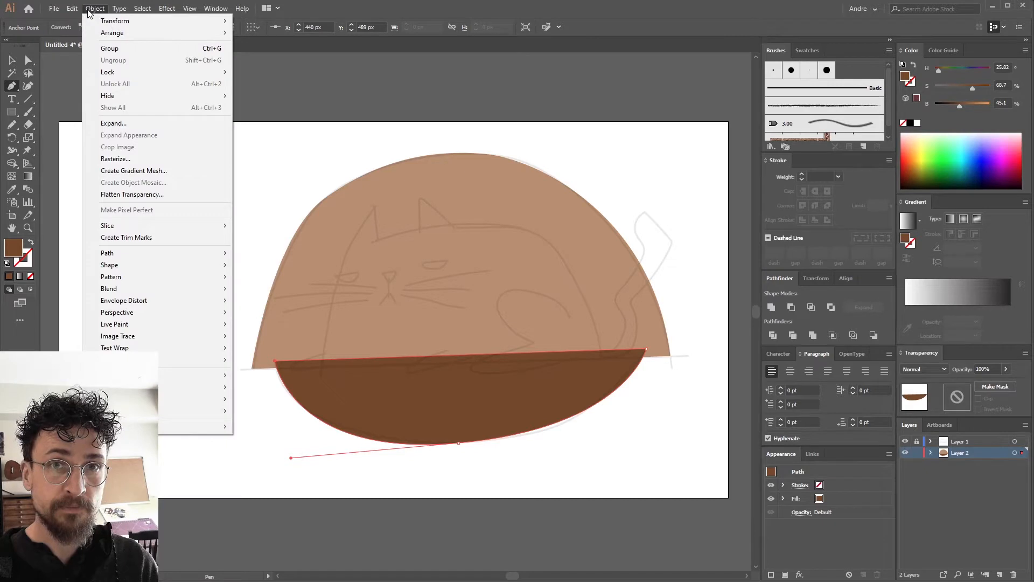
mouse_move(126, 33)
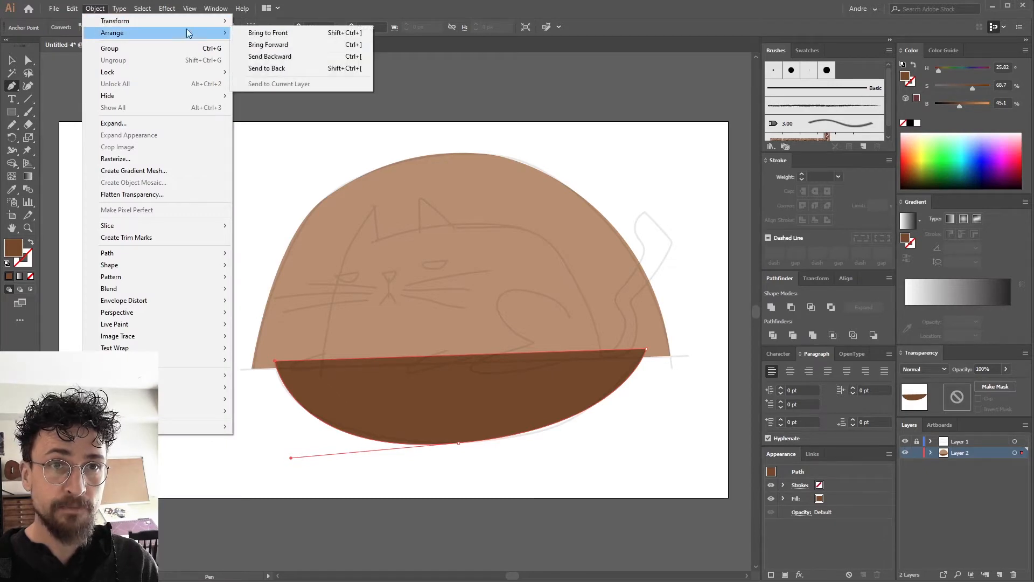
click(282, 68)
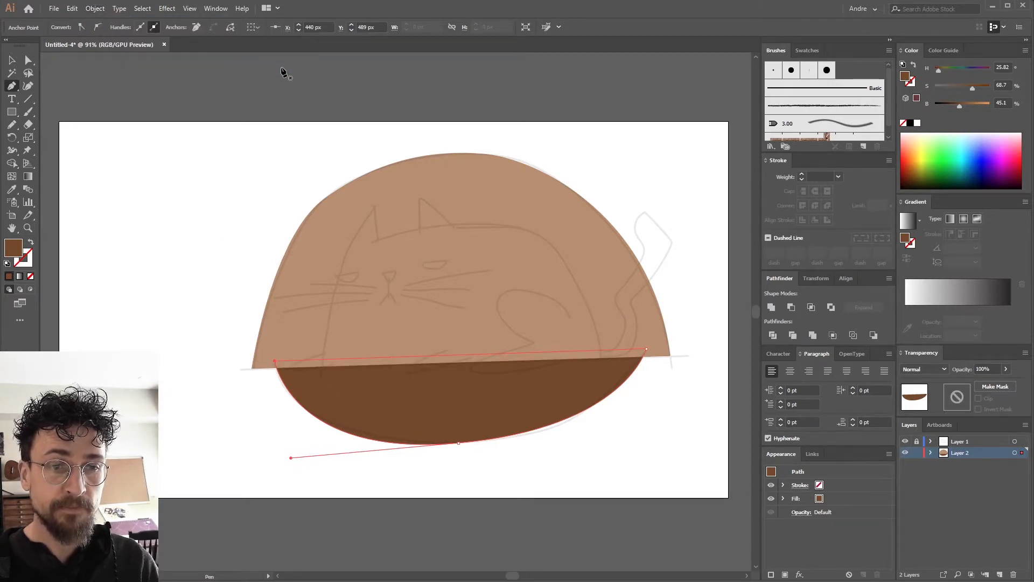
click(12, 60)
click(251, 174)
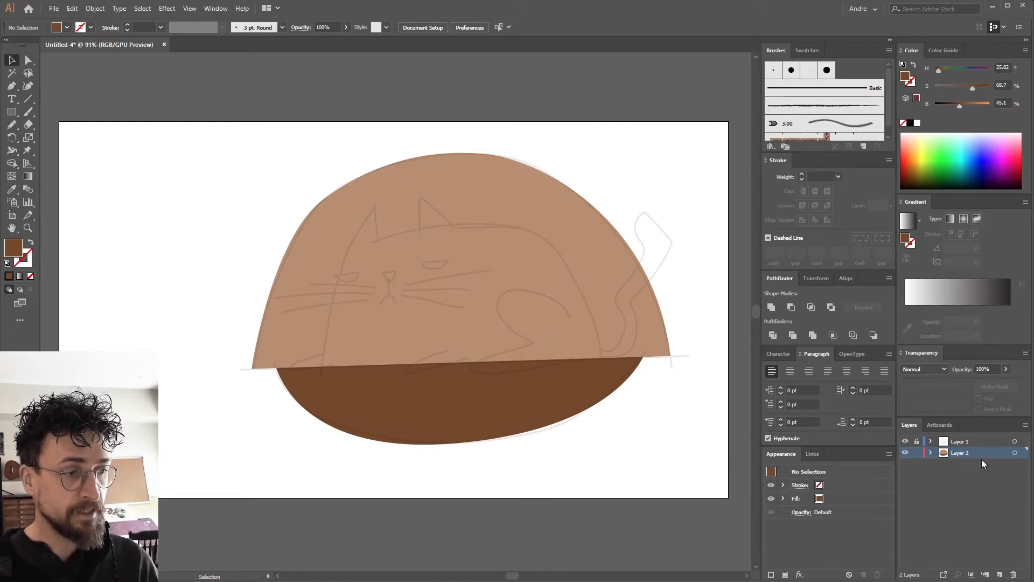
Step: Rename the traced shapes' layer as Background and add a new layer named Foreground
text(Background)
key(Return)
click(1001, 575)
double_click(965, 453)
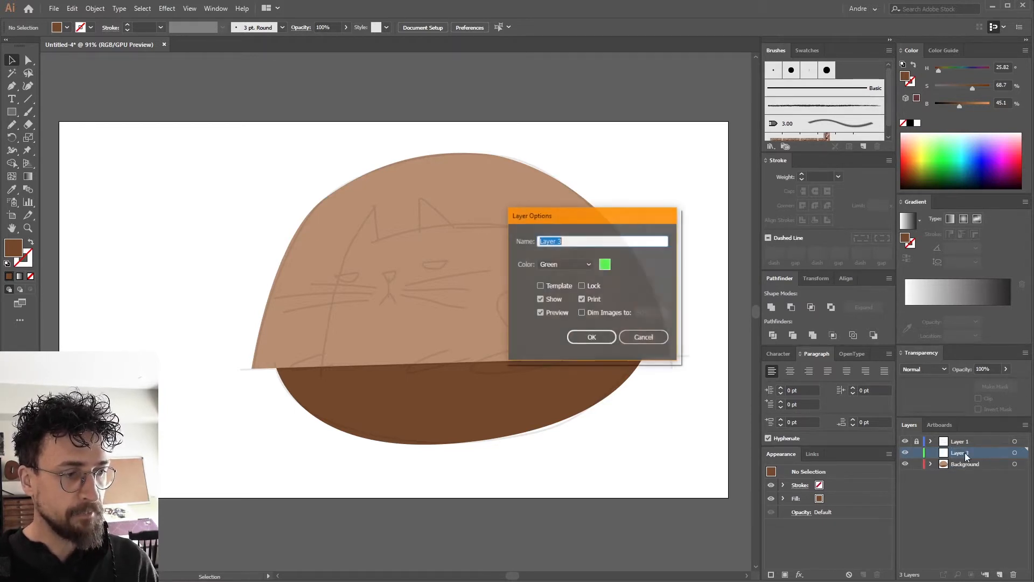
text(Foreground)
key(Return)
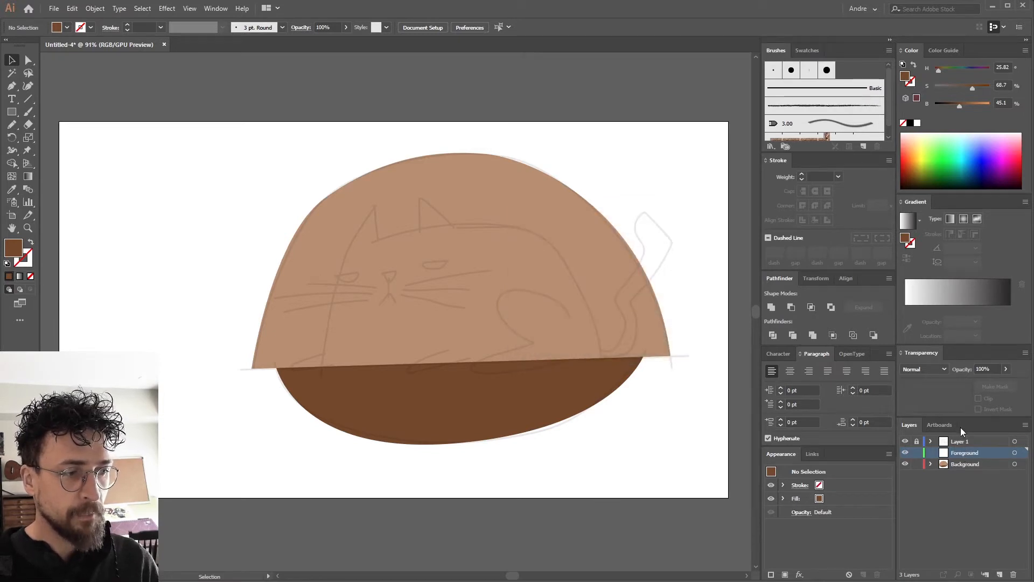
Step: Lock the Background layer and set up the Paintbrush with a cream colour of about H 42, S 21, B 88
click(917, 465)
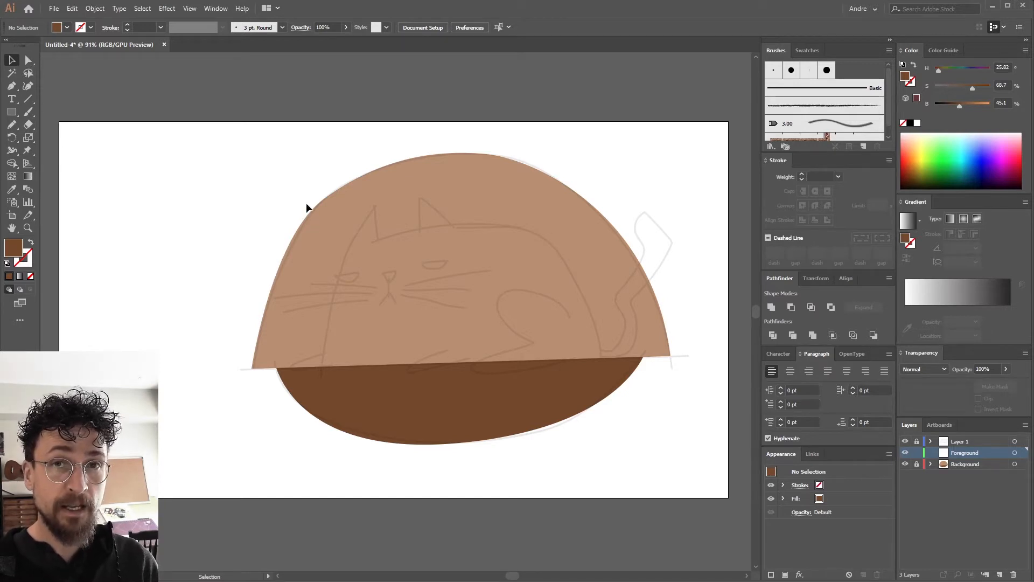
click(26, 115)
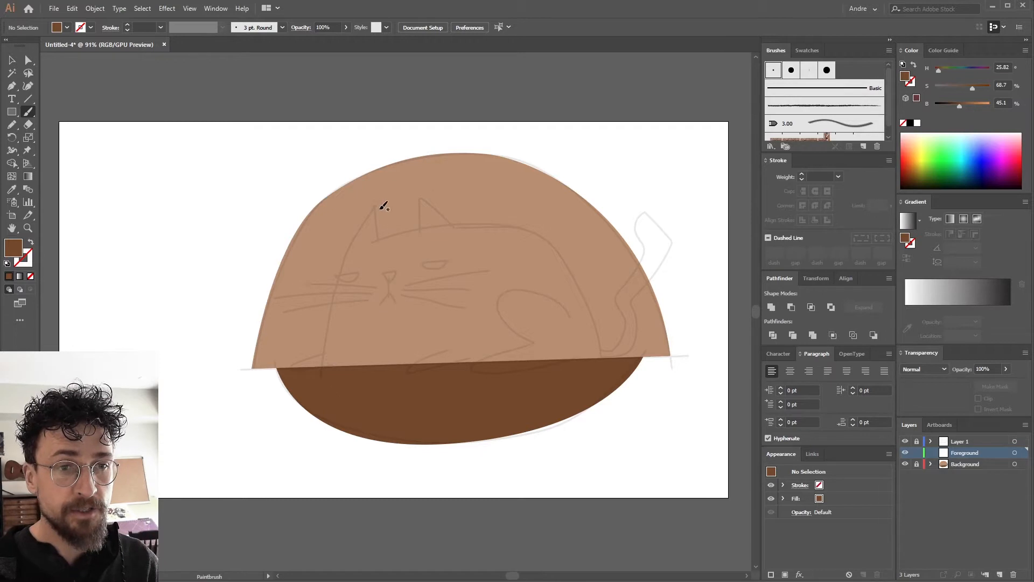
drag(960, 103, 964, 105)
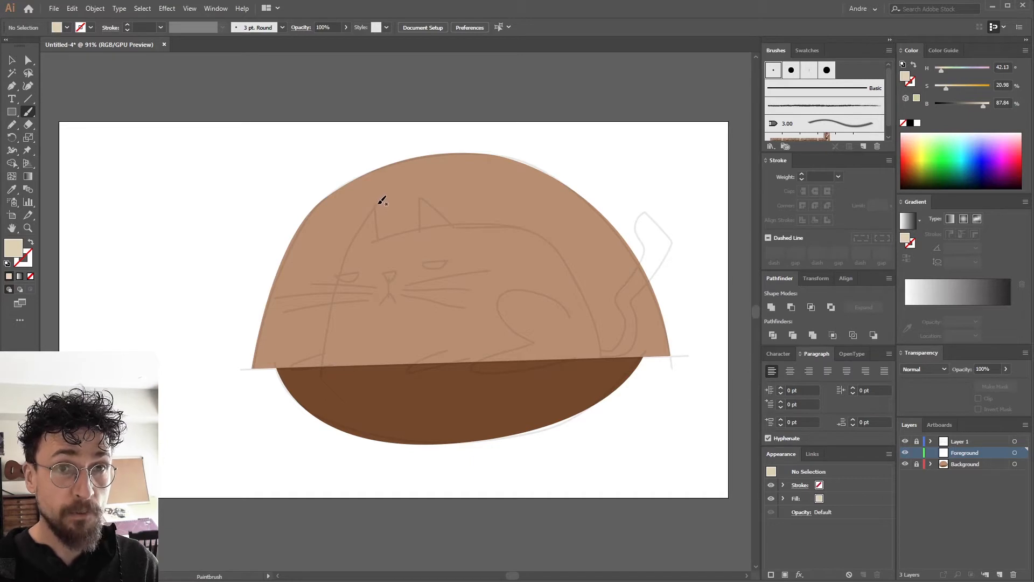
Step: Paint the cat's body outline over the sketch with overlapping strokes for the sides, both ears, the back and the underside
mouse_move(367, 214)
mouse_down()
mouse_move(330, 291)
mouse_move(322, 381)
mouse_up()
drag(373, 205, 380, 242)
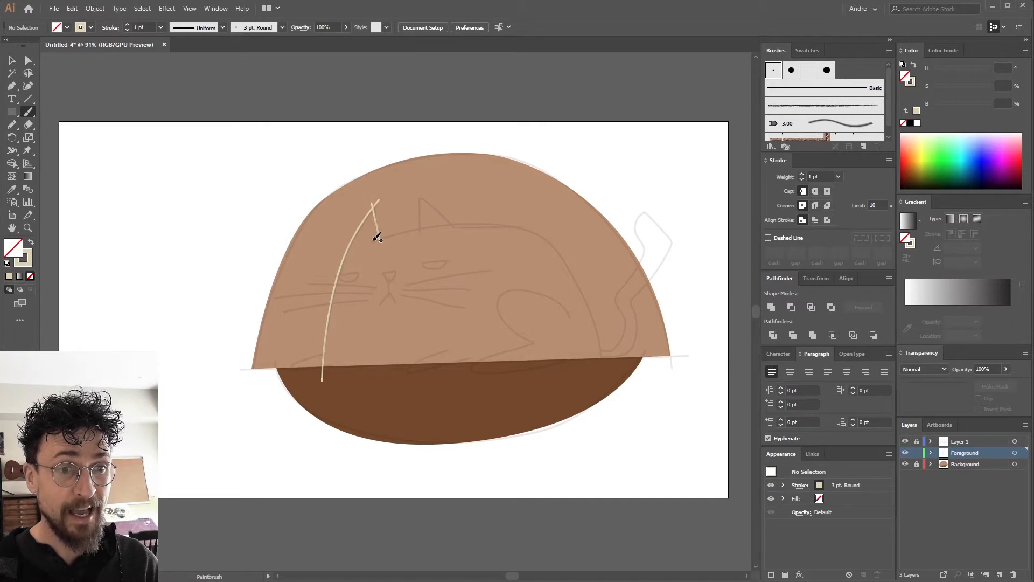
mouse_move(379, 236)
mouse_down()
mouse_move(536, 234)
mouse_move(582, 283)
mouse_move(606, 365)
mouse_up()
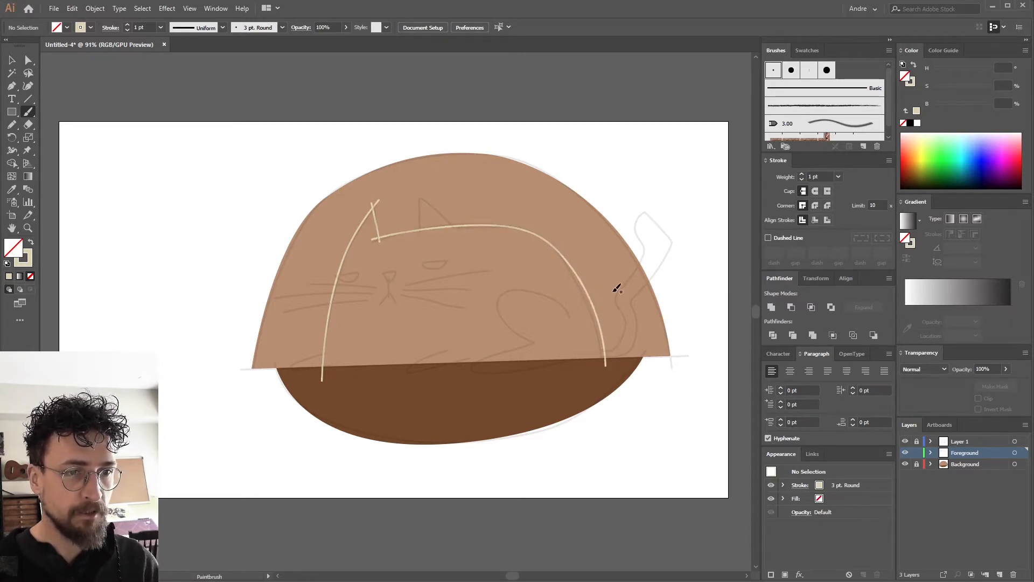
mouse_move(424, 236)
mouse_down()
mouse_move(428, 196)
mouse_move(457, 227)
mouse_up()
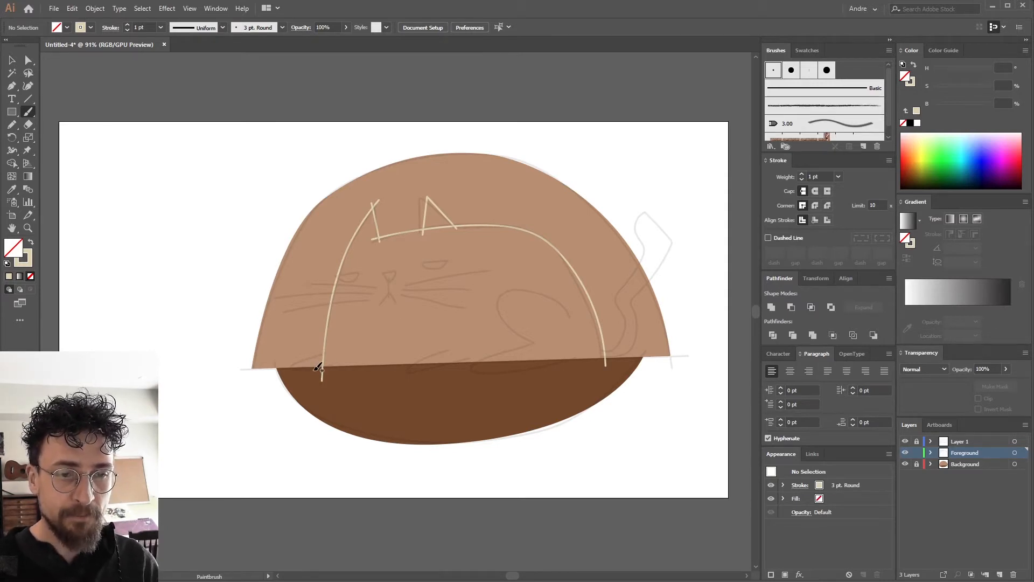
mouse_move(316, 370)
mouse_down()
mouse_move(467, 374)
mouse_move(617, 357)
mouse_up()
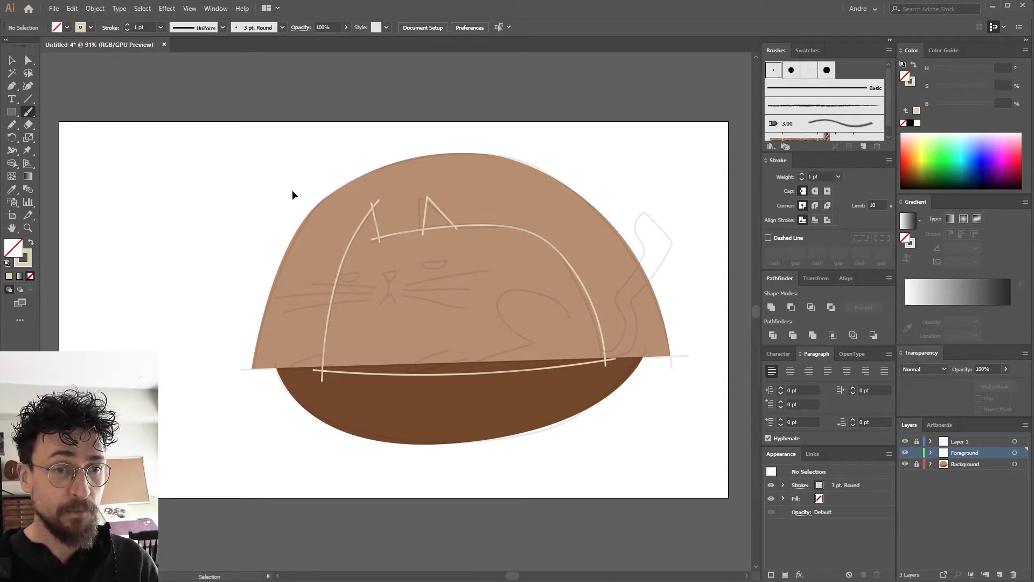
Step: Divide all the cat outline strokes with Pathfinder, fill the resulting body shape with the same cream and deselect it
ctrl+click(606, 370)
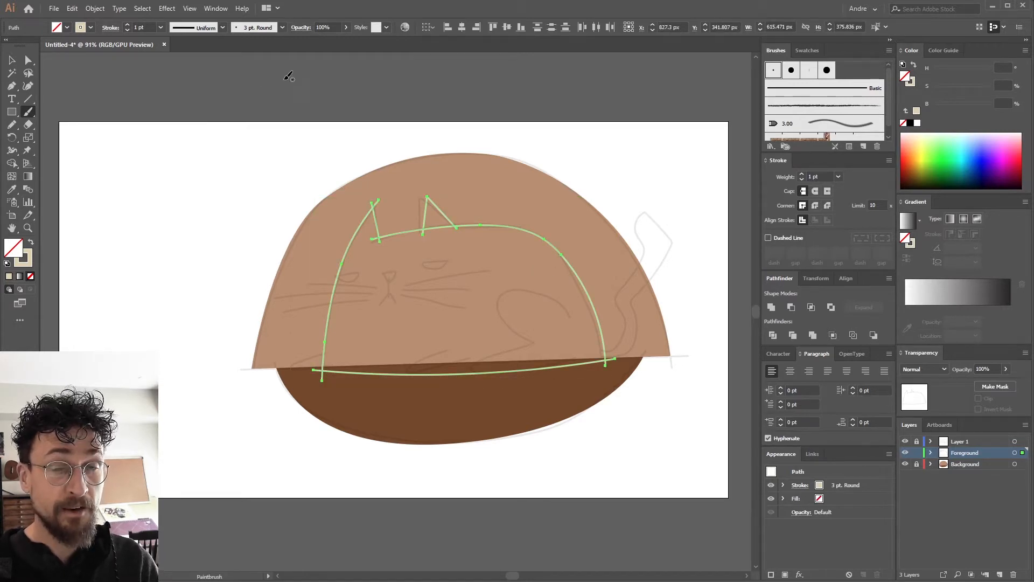
click(217, 10)
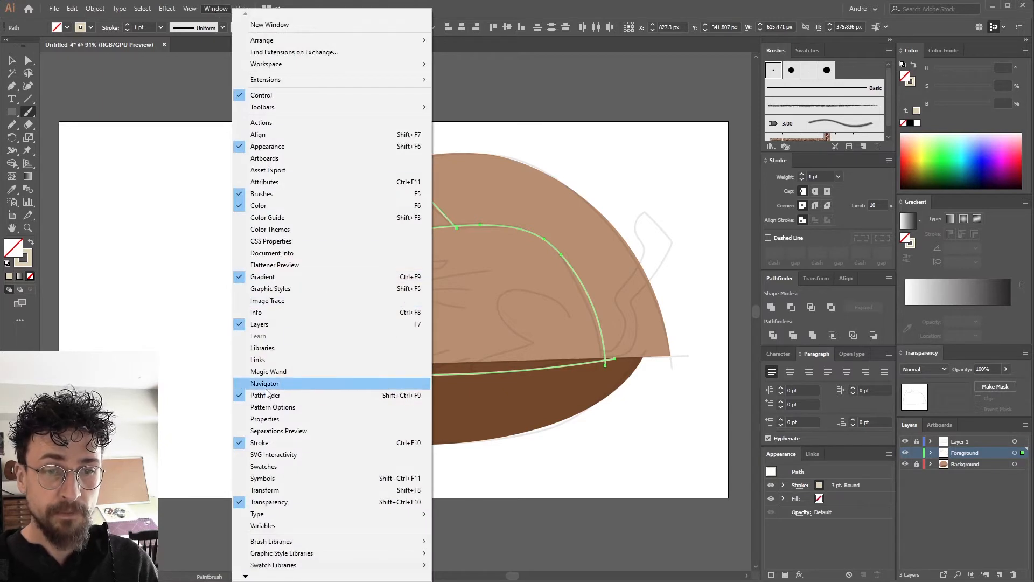
click(668, 103)
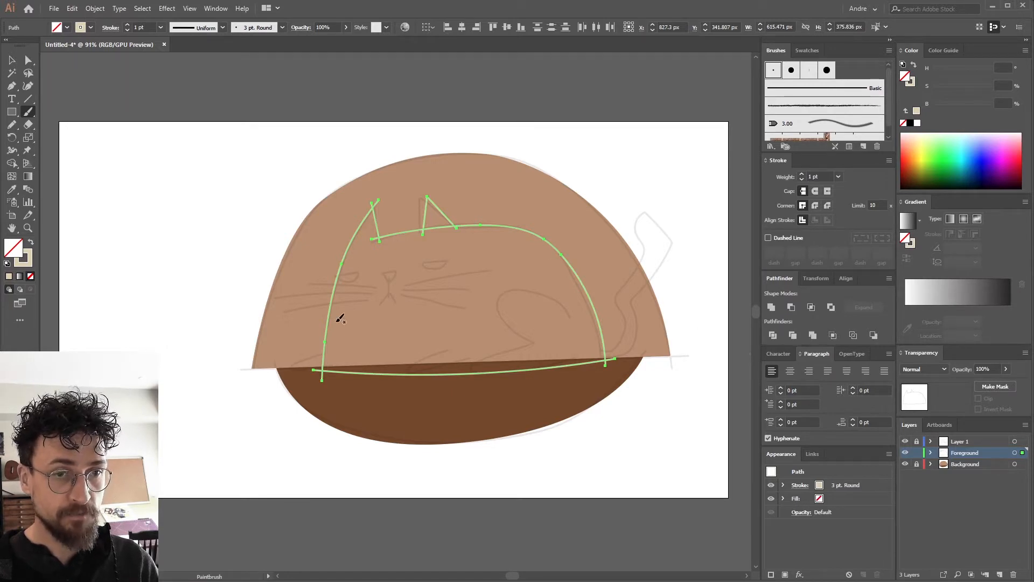
click(776, 335)
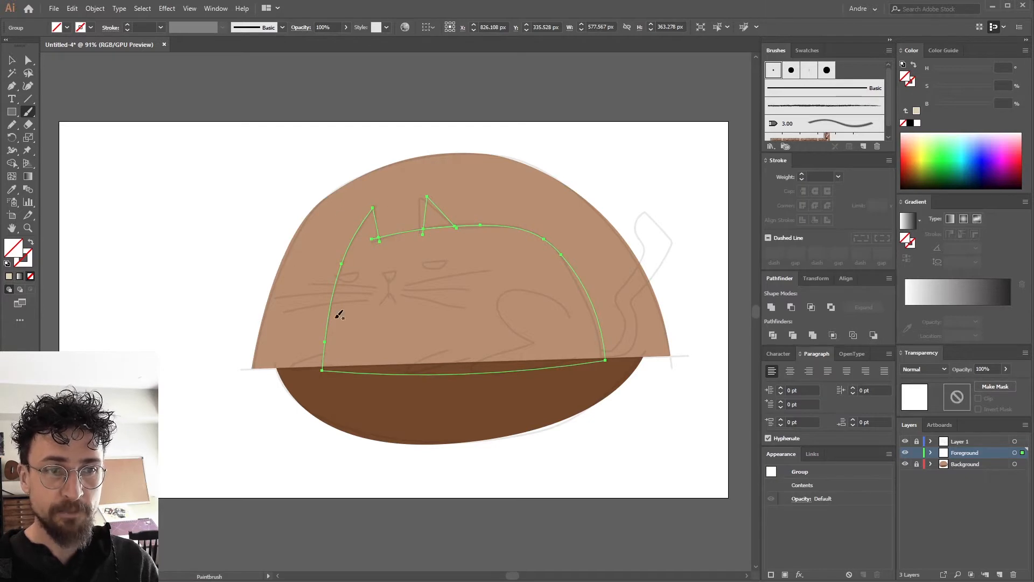
click(917, 113)
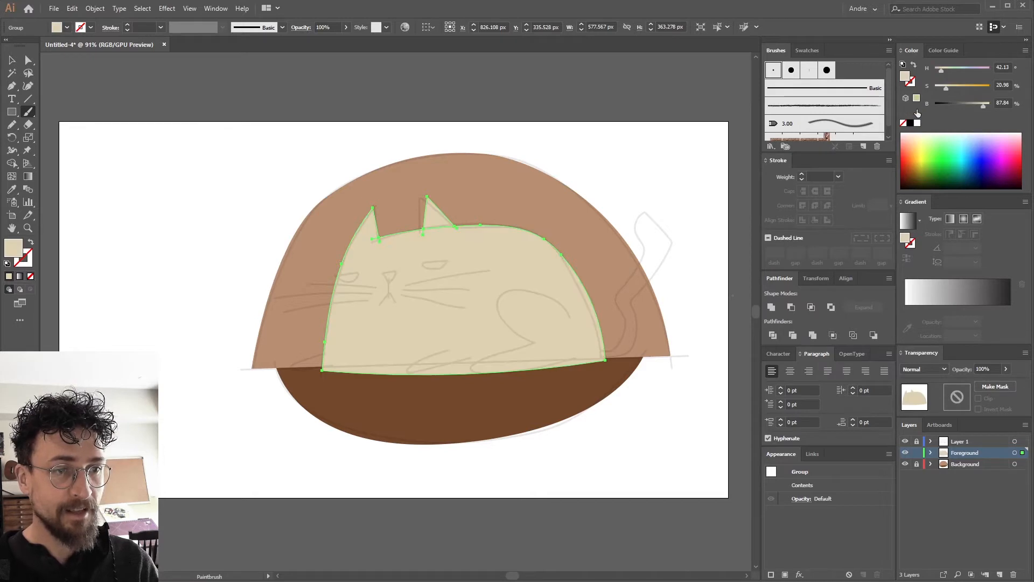
ctrl+click(613, 159)
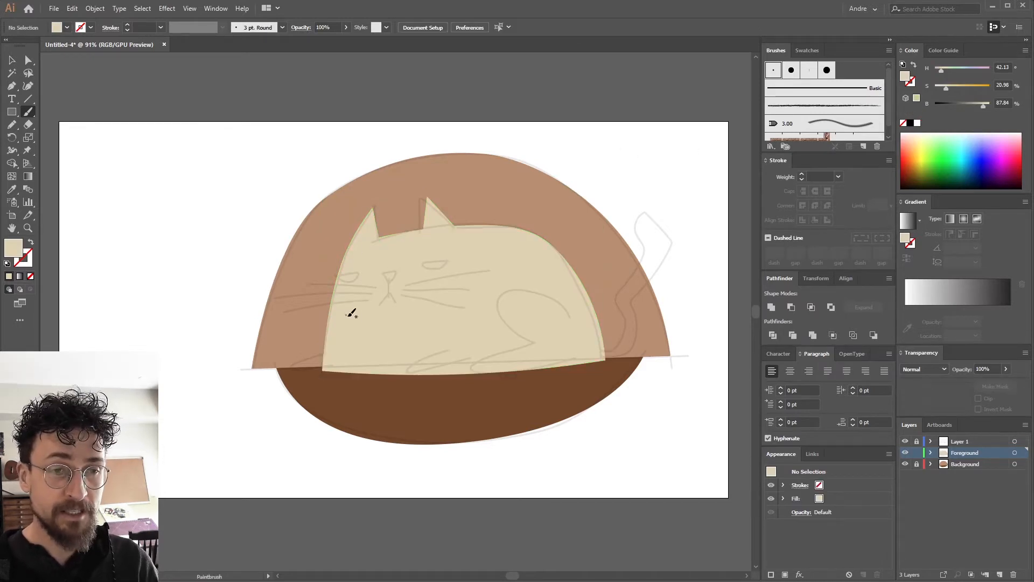
Step: Select the filled cat body to check its extent, deselect it and return to the Paintbrush
ctrl+click(446, 280)
key(v)
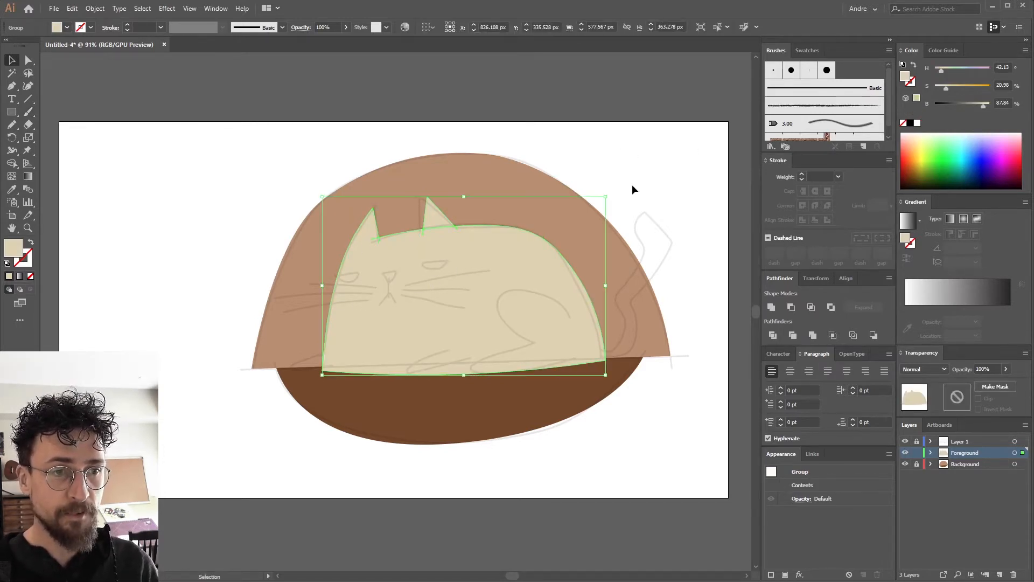
click(633, 190)
key(b)
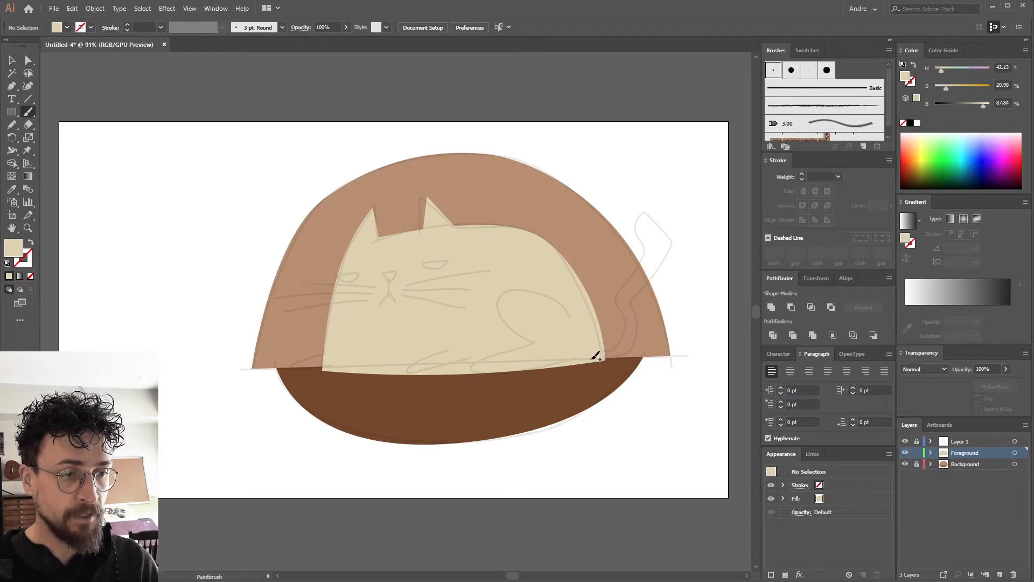
Step: Paint the cat's tail outline over the sketch in one stroke and fill it with the body's cream, without a stroke
mouse_move(609, 356)
mouse_down()
mouse_move(640, 331)
mouse_move(633, 305)
mouse_move(670, 244)
mouse_move(672, 226)
mouse_move(657, 209)
mouse_move(622, 307)
mouse_move(629, 338)
mouse_move(595, 351)
mouse_up()
key(shift+x)
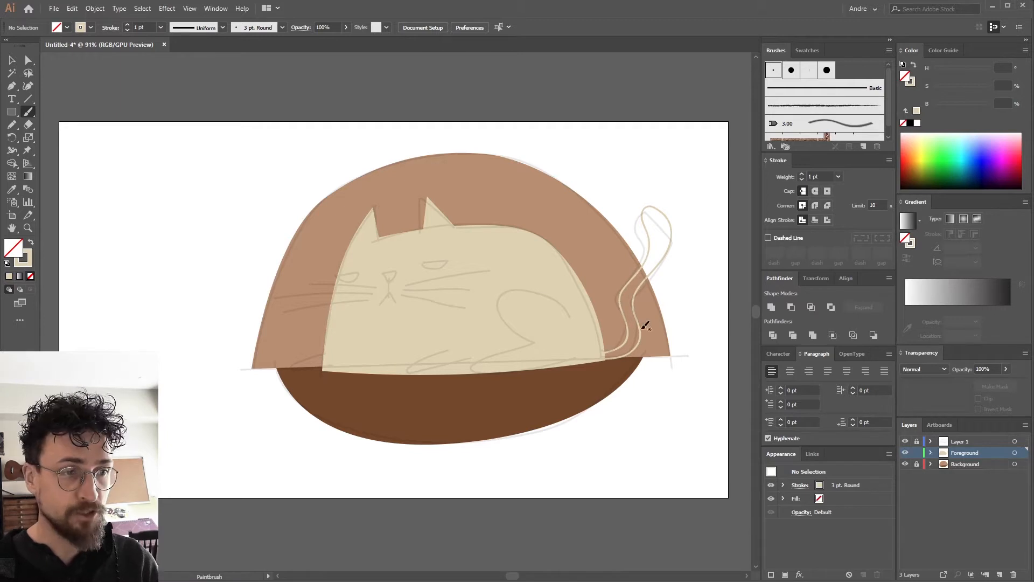
ctrl+click(634, 301)
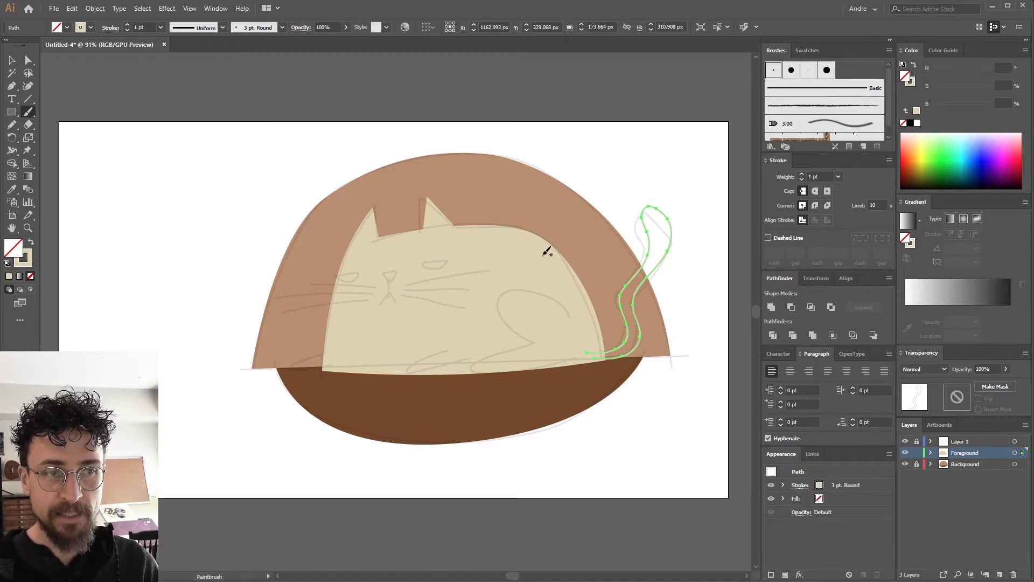
click(12, 189)
click(528, 252)
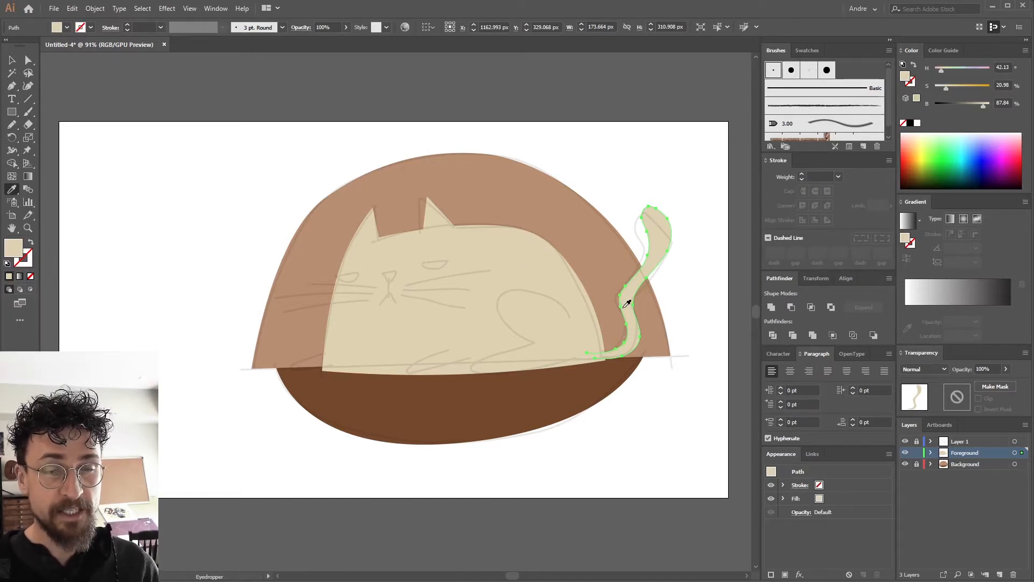
Step: Send the tail behind the body, darken its fill to about H 42, S 24, B 84, and deselect it
click(95, 9)
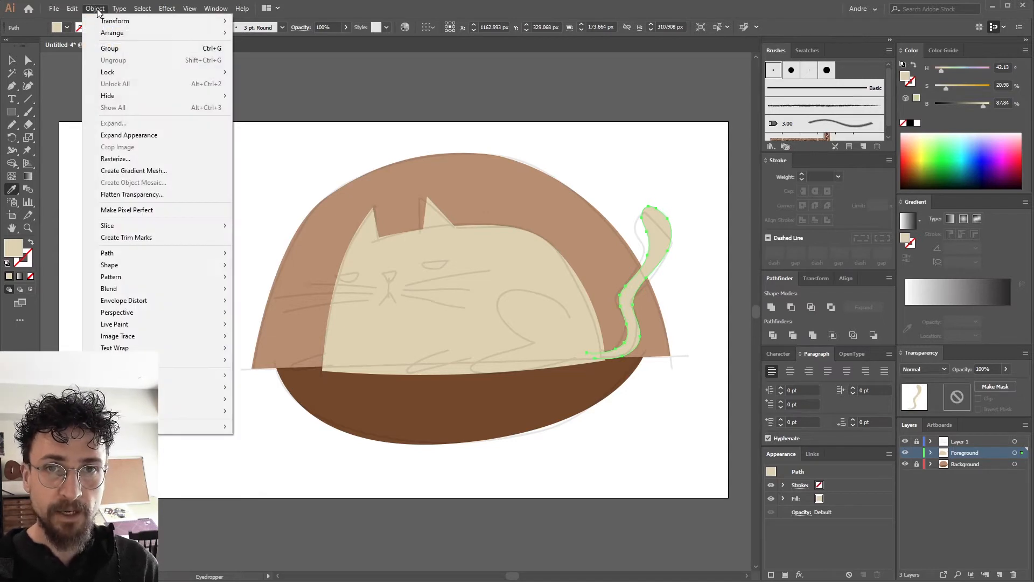
mouse_move(113, 32)
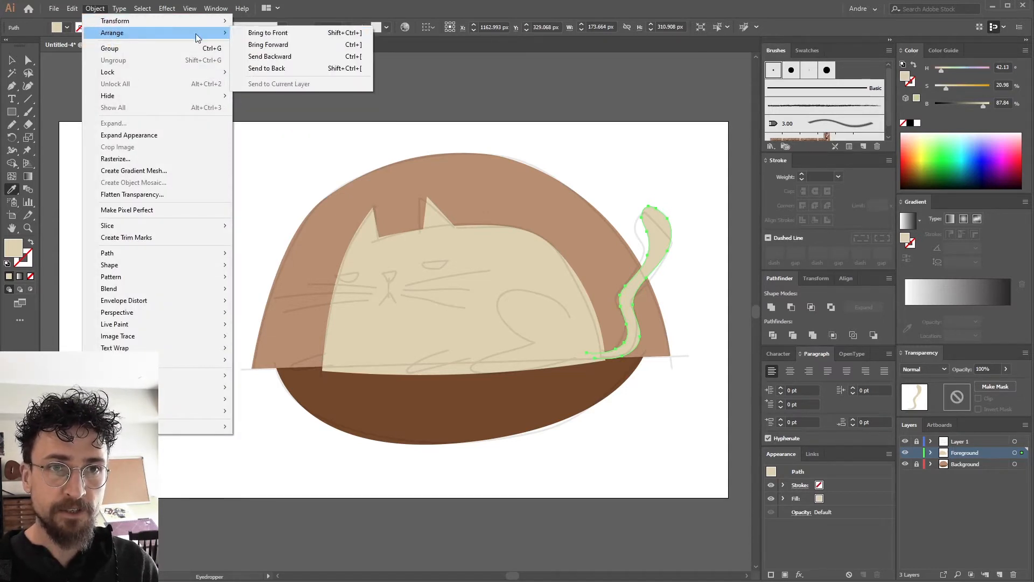
click(272, 68)
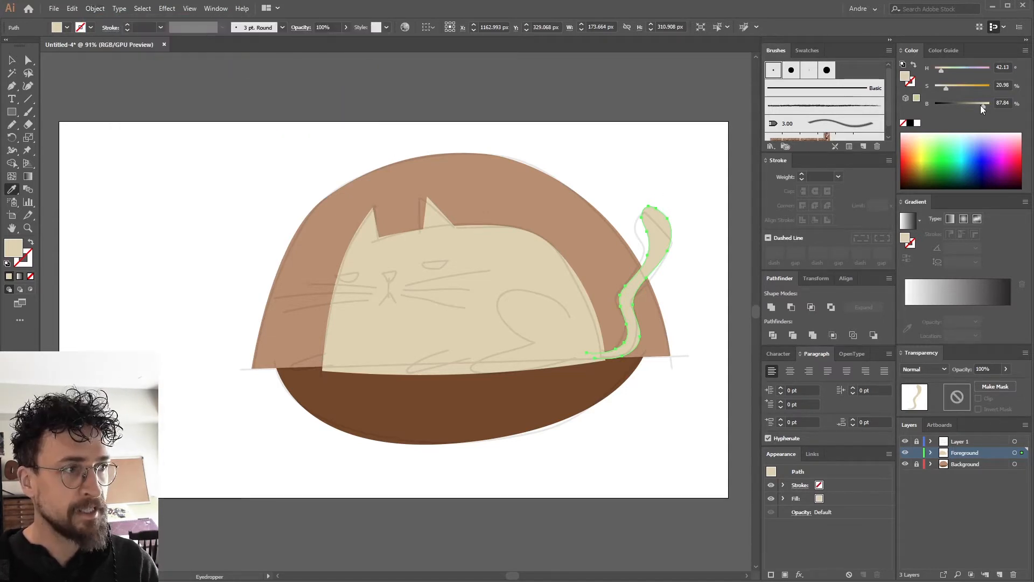
click(948, 89)
key(v)
click(698, 121)
key(i)
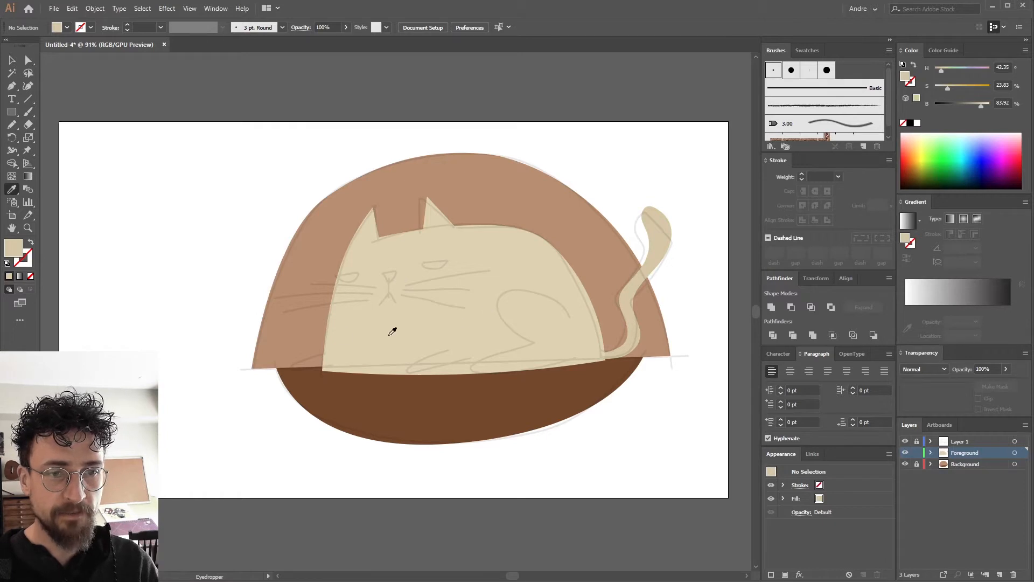
Step: Paint the far front paw beside the body's front edge and fill it with the tail's colour, without a stroke
key(b)
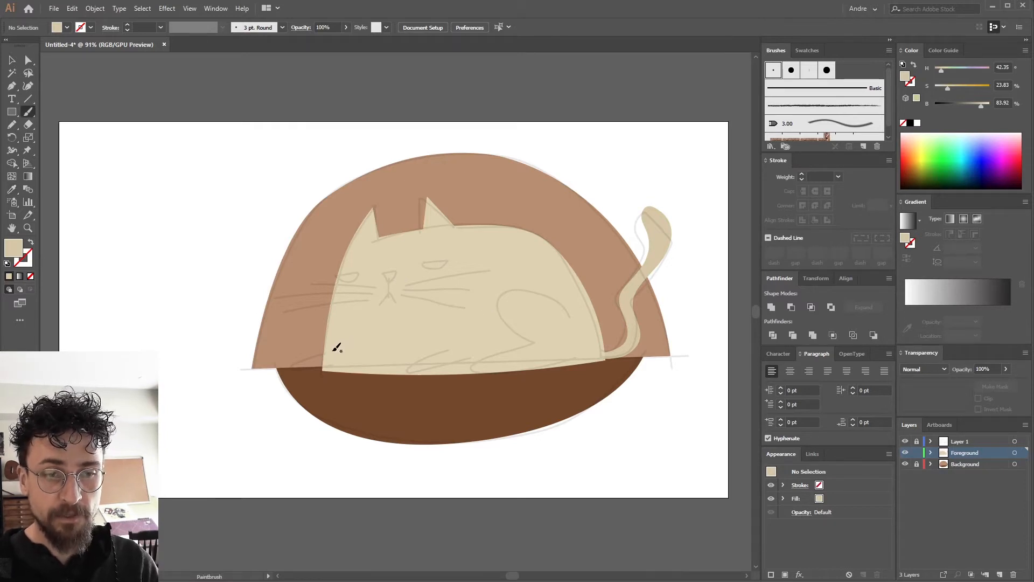
mouse_move(335, 349)
mouse_down()
mouse_move(290, 361)
mouse_move(328, 368)
mouse_move(315, 372)
mouse_up()
key(v)
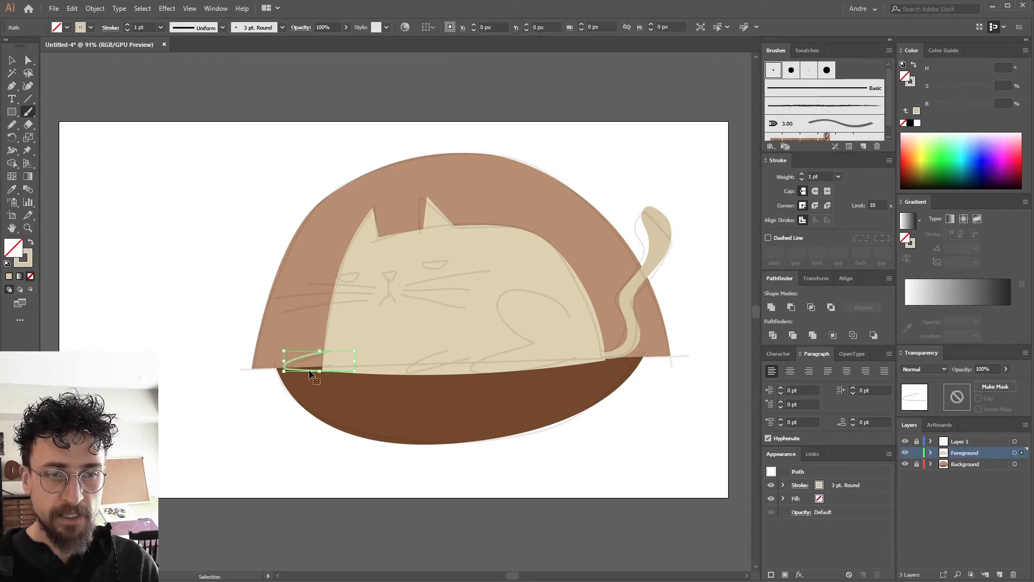
click(12, 189)
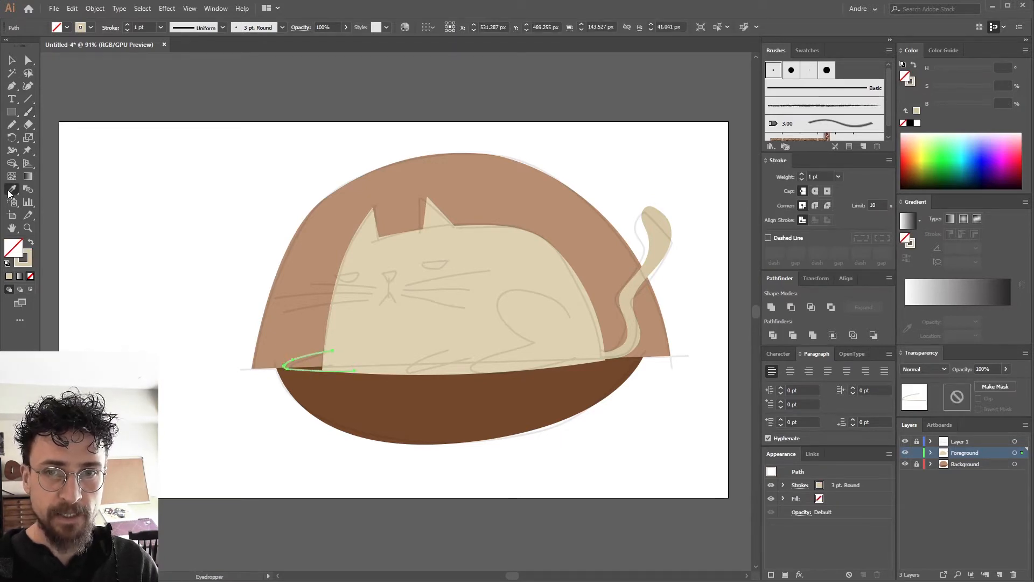
click(664, 248)
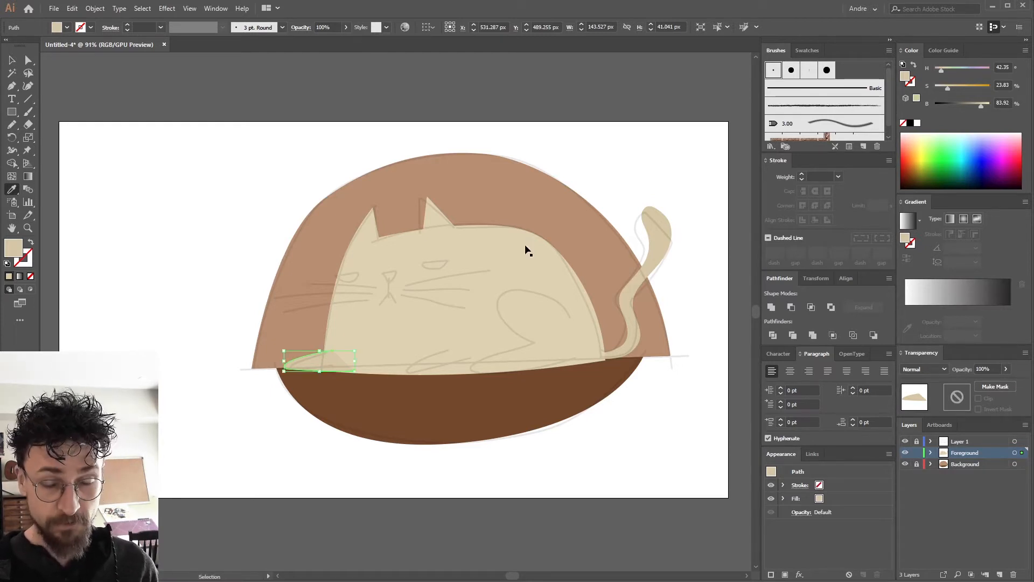
key(v)
click(633, 402)
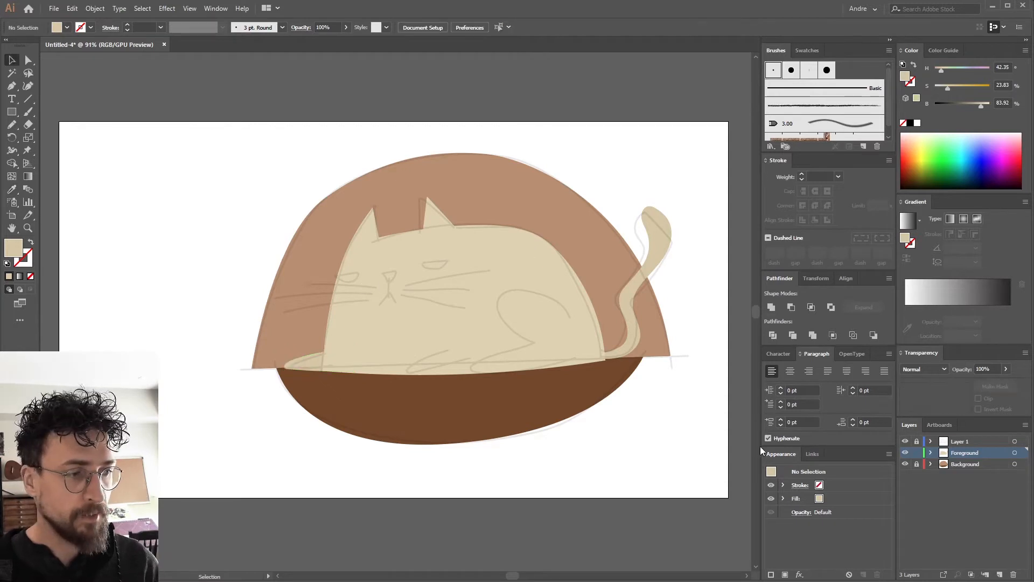
Step: Check the artwork with the sketch layer hidden, show the sketch again and paint the near front paw's outline over it
click(906, 442)
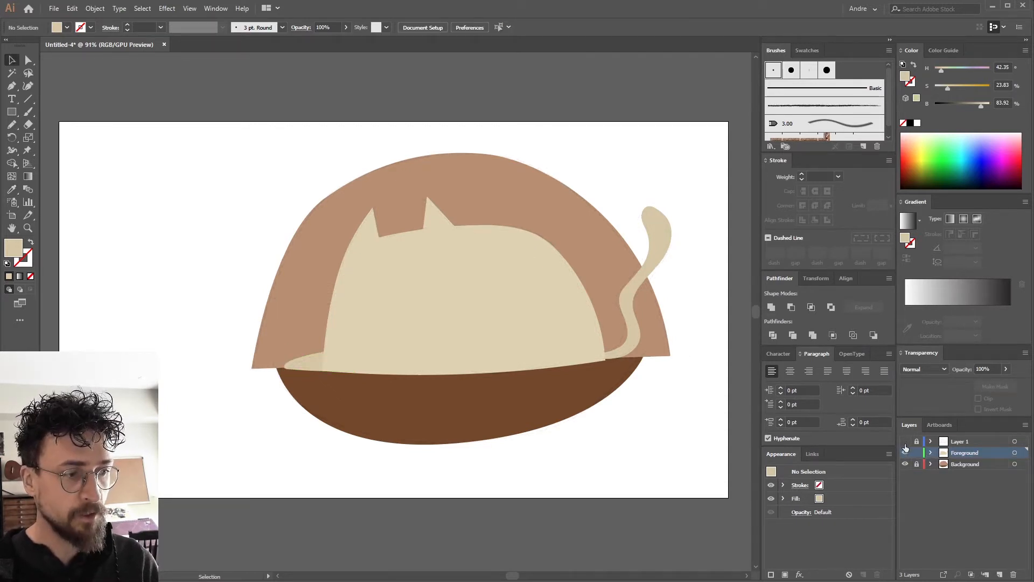
click(905, 442)
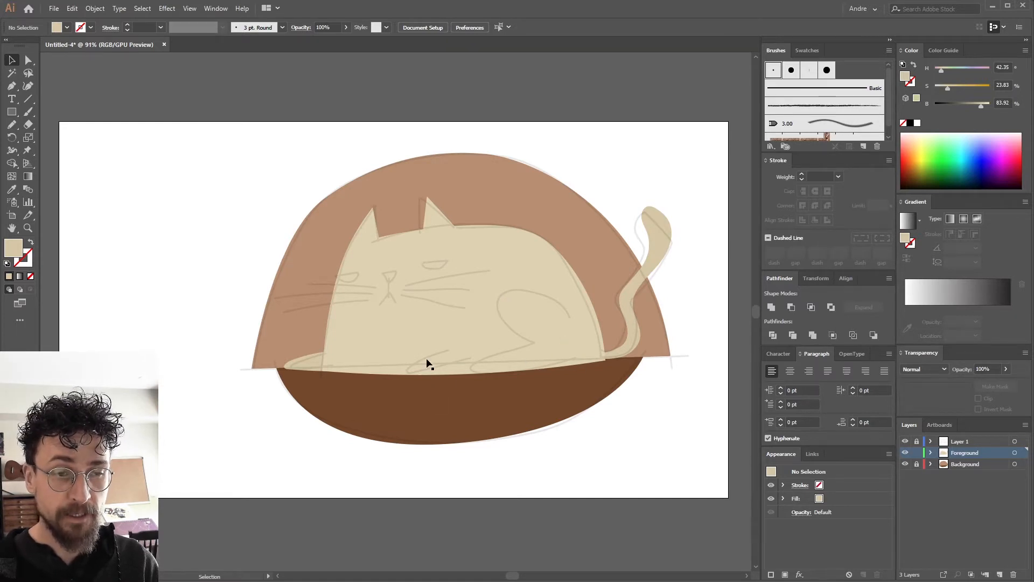
key(a)
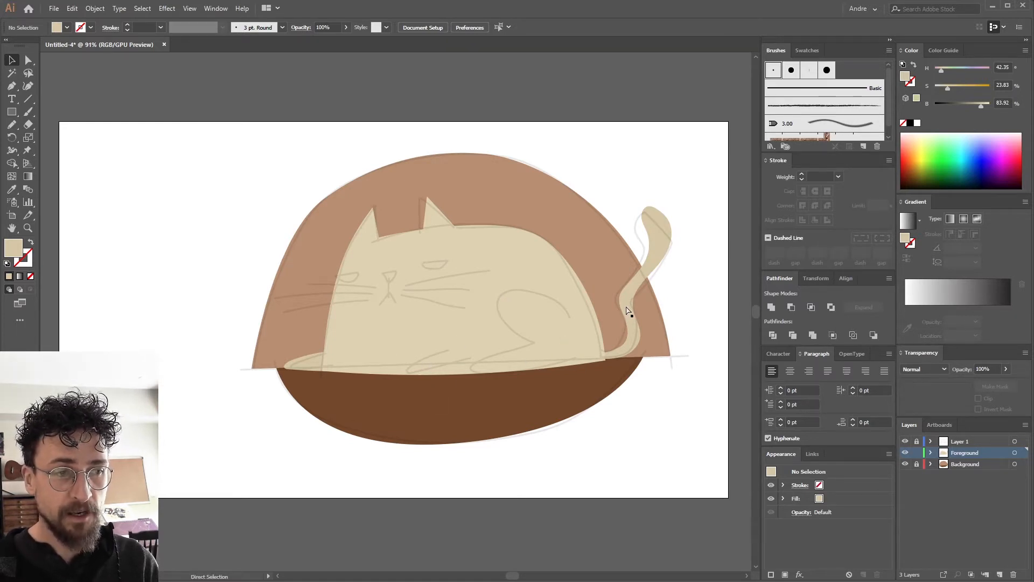
key(b)
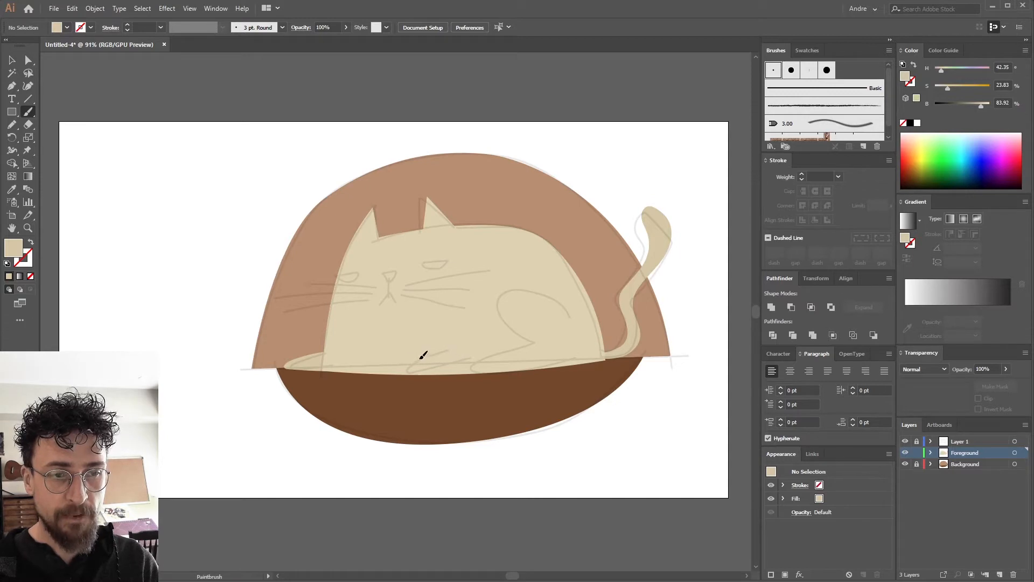
drag(423, 369, 443, 360)
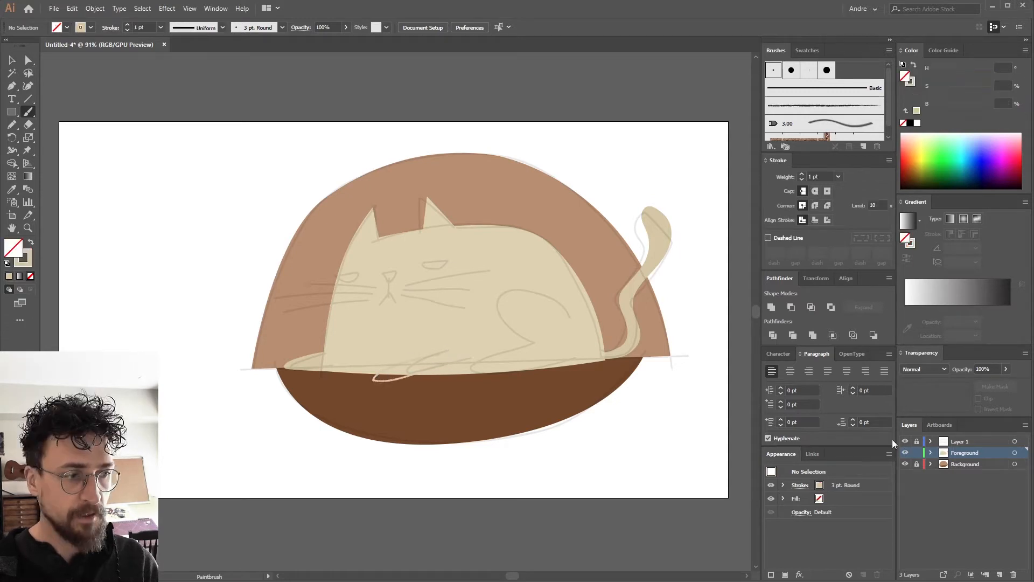
Step: Hide the sketch layer and darken the near front paw's stroke to about H 43, S 30, B 59
click(905, 441)
key(v)
click(401, 378)
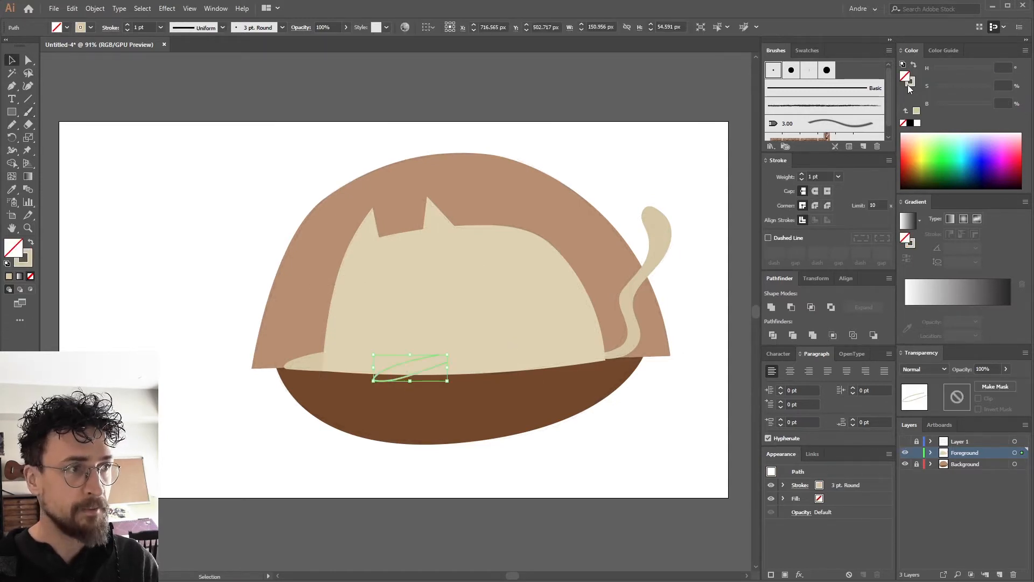
click(913, 84)
click(968, 103)
click(952, 87)
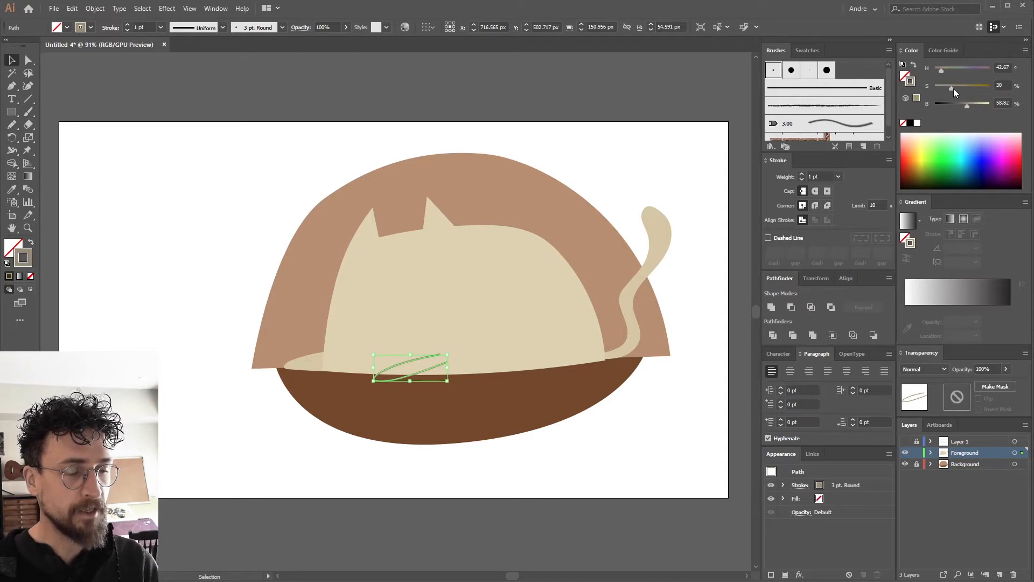
Step: Show the sketch layer, paint the hind leg and paw outline in the same dark stroke, and hide the sketch again
key(ctrl+shift+a)
click(904, 441)
key(b)
mouse_move(568, 317)
mouse_down()
mouse_move(506, 287)
mouse_move(500, 314)
mouse_move(535, 348)
mouse_move(474, 385)
mouse_move(525, 384)
mouse_move(579, 359)
mouse_up()
click(905, 441)
key(v)
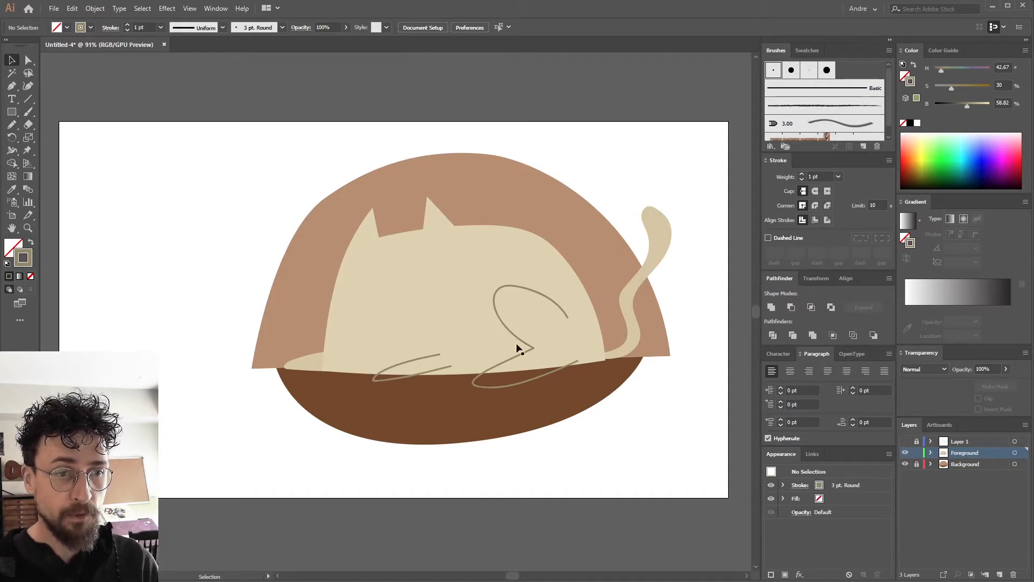
Step: Sample the body's cream and apply it as the fill of the hind leg and the near front paw
click(12, 189)
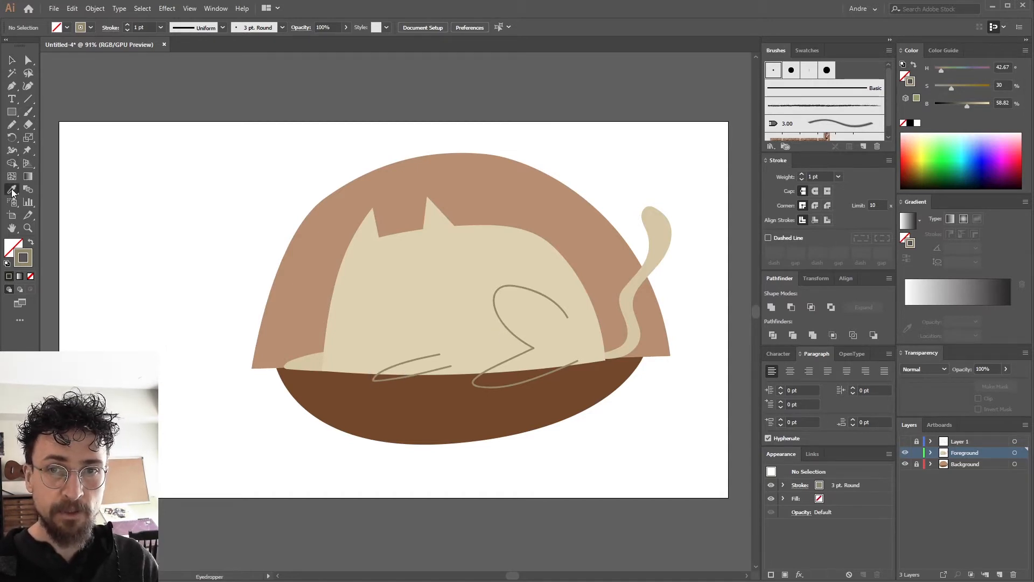
click(475, 246)
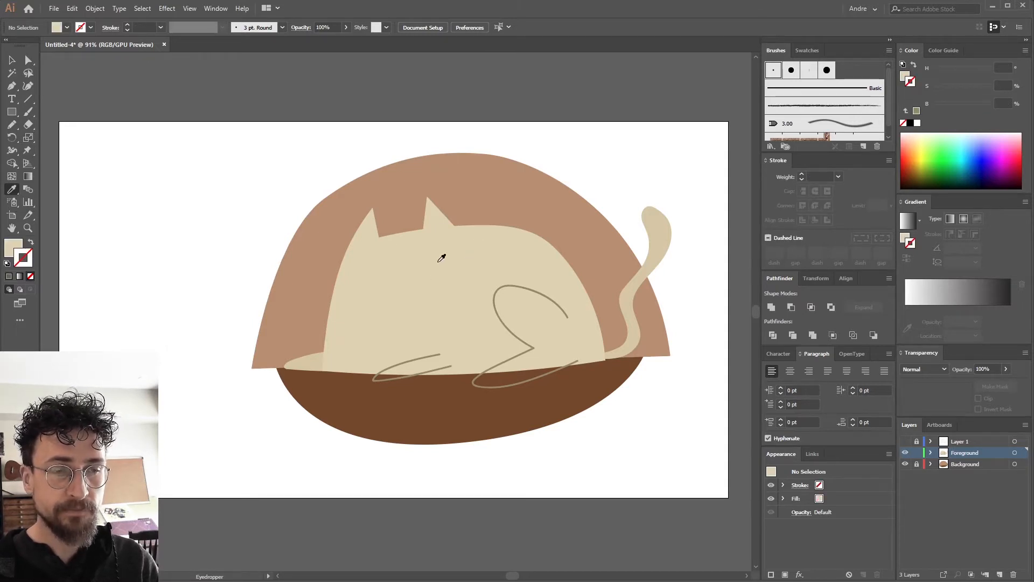
click(906, 77)
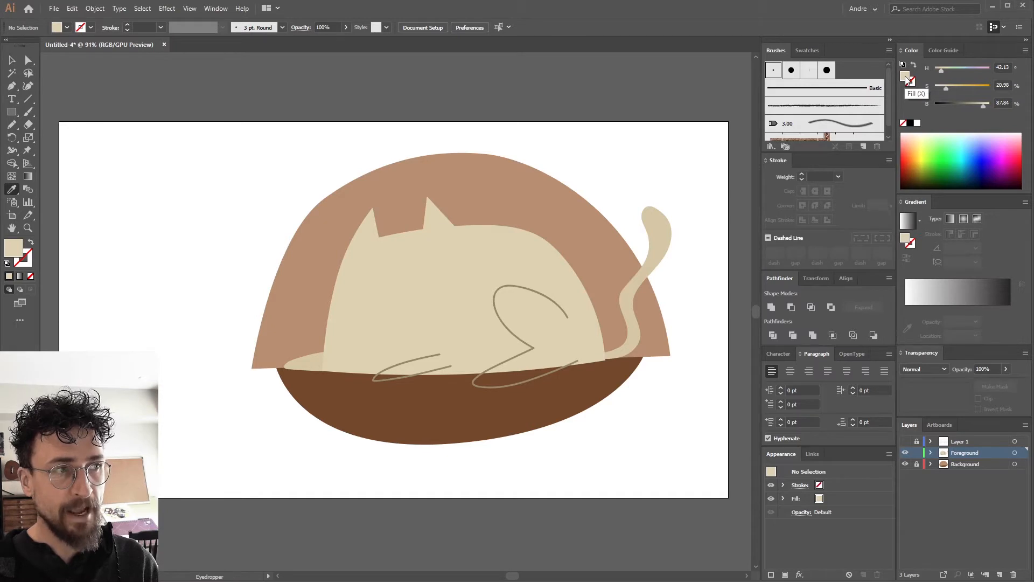
scroll(878, 93, down, 1)
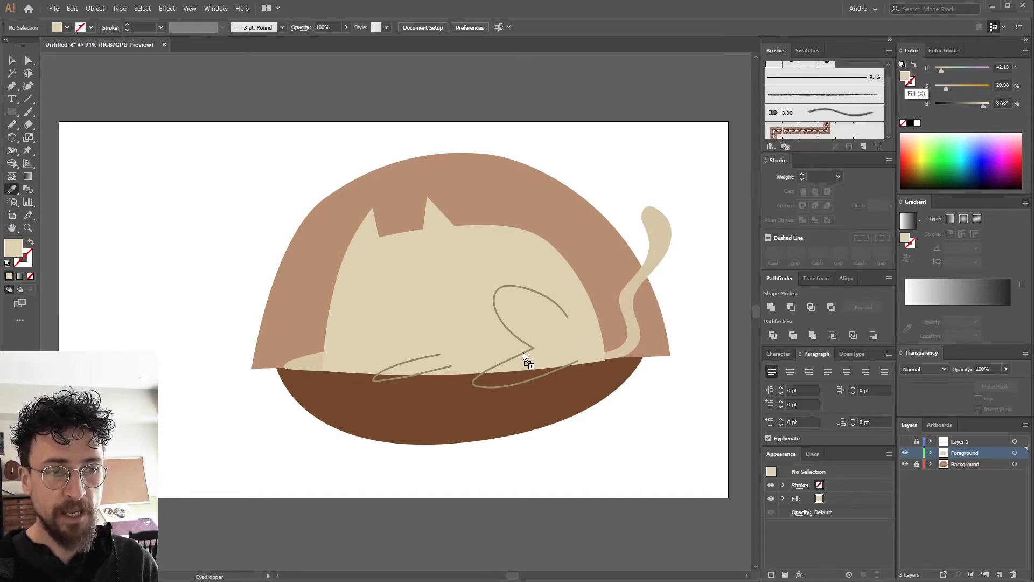
drag(524, 353, 524, 352)
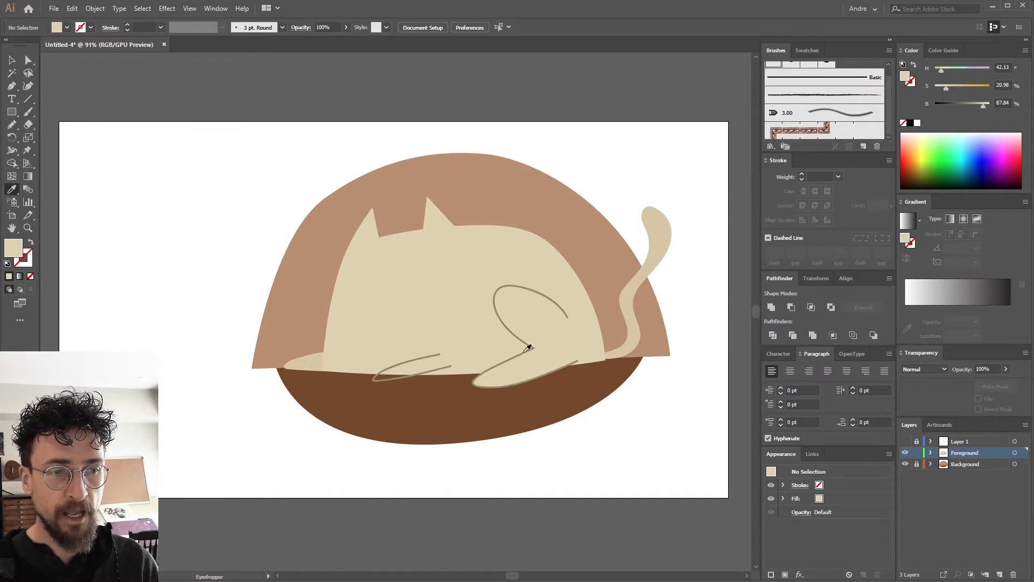
drag(911, 80, 405, 365)
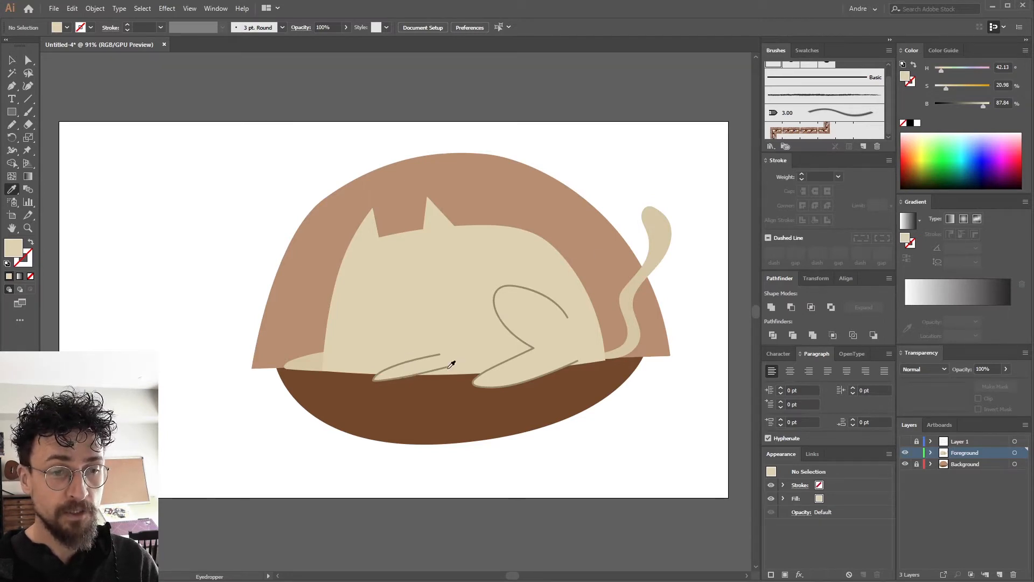
key(v)
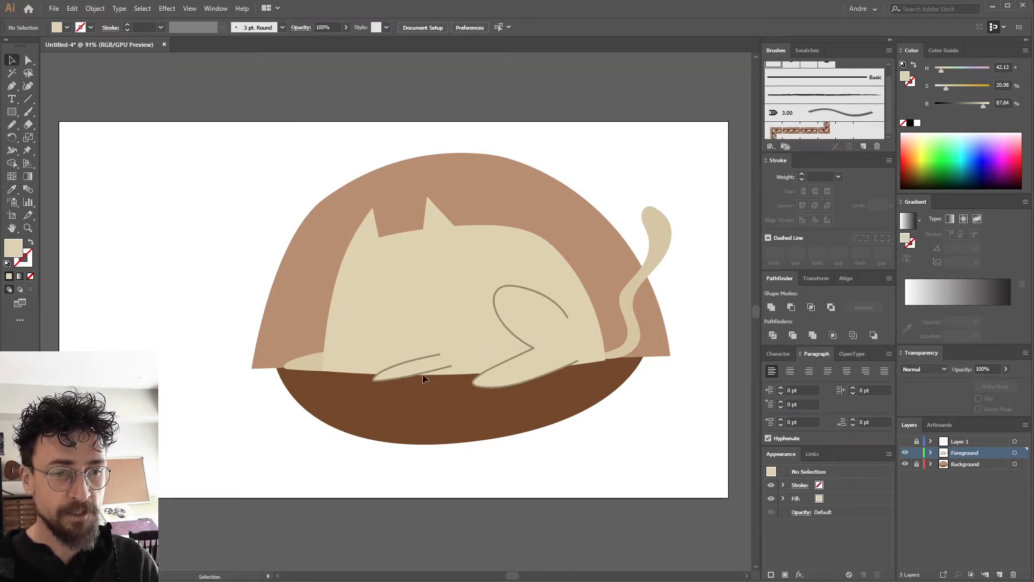
click(406, 371)
shift+click(534, 376)
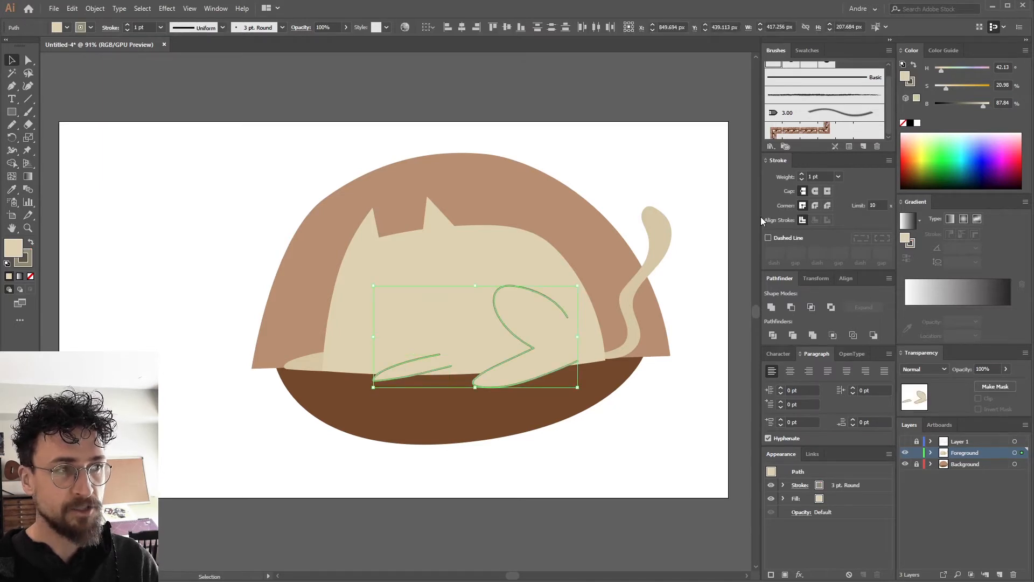
click(720, 231)
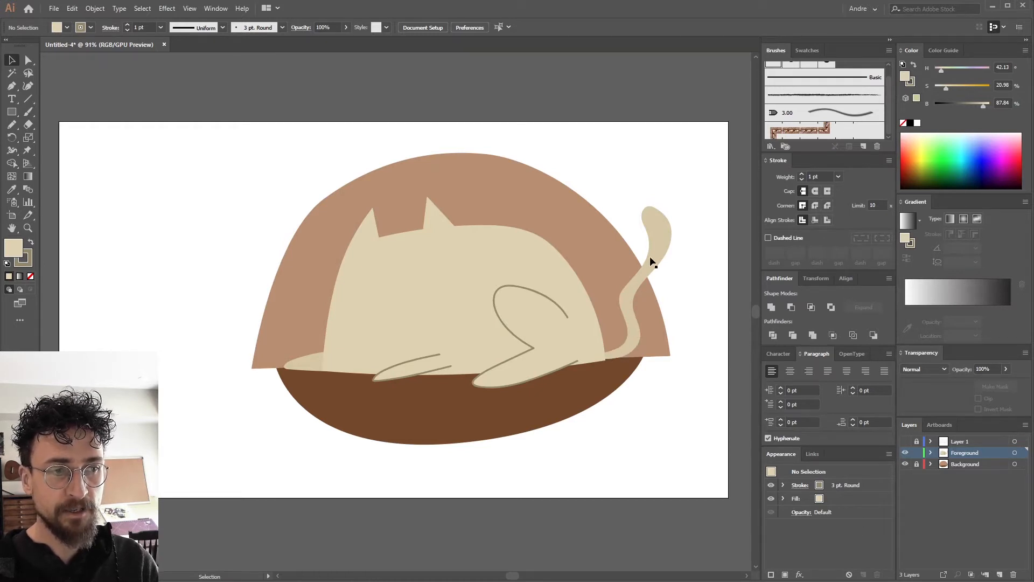
Step: Darken the fill of the tail and far front paw to about H 39, S 26, B 82 and deselect them
click(656, 232)
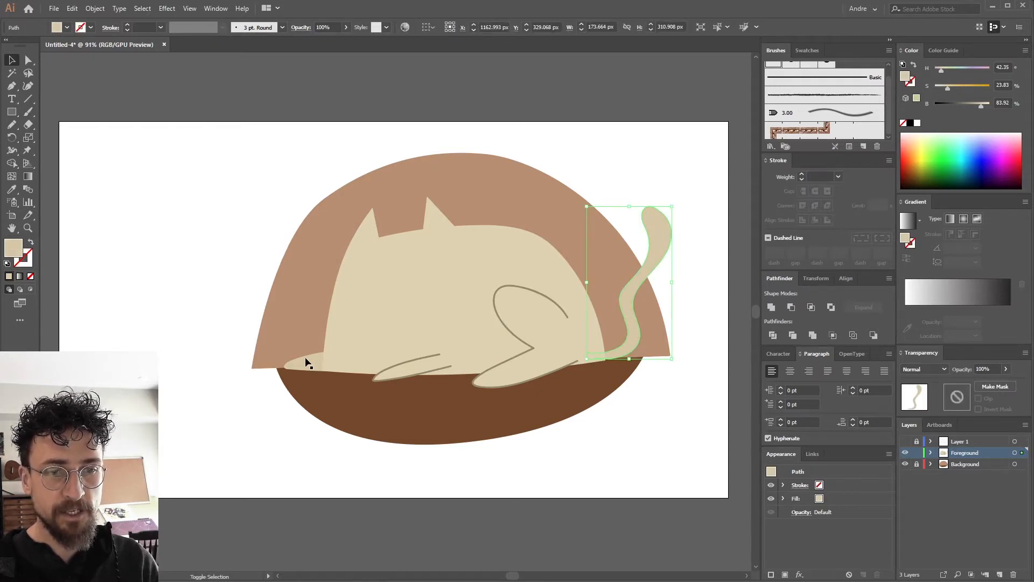
click(555, 277)
click(600, 323)
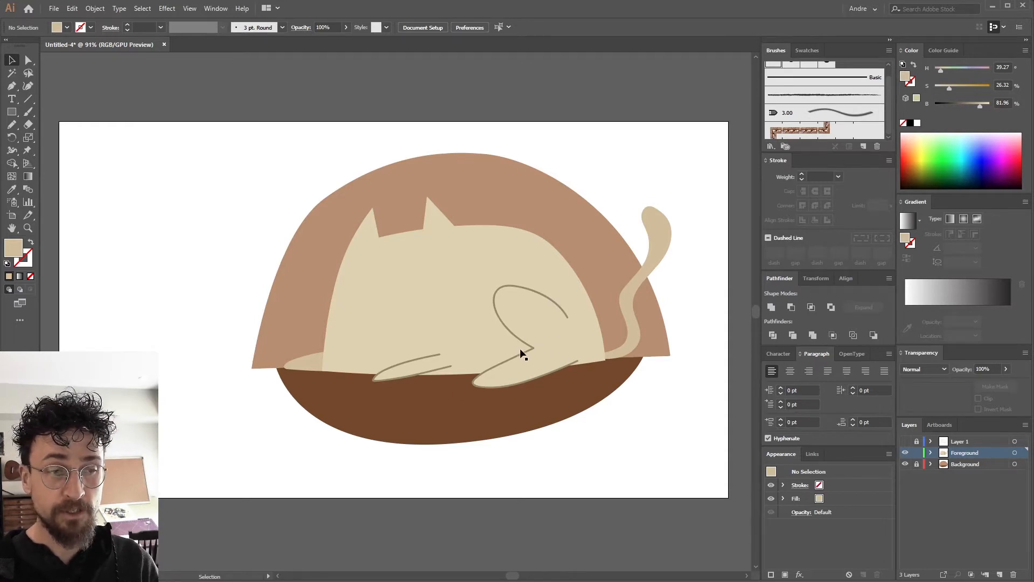
Step: Save the tail's tan as a swatch and apply it to the hind leg's stroke
click(807, 49)
drag(910, 81, 790, 106)
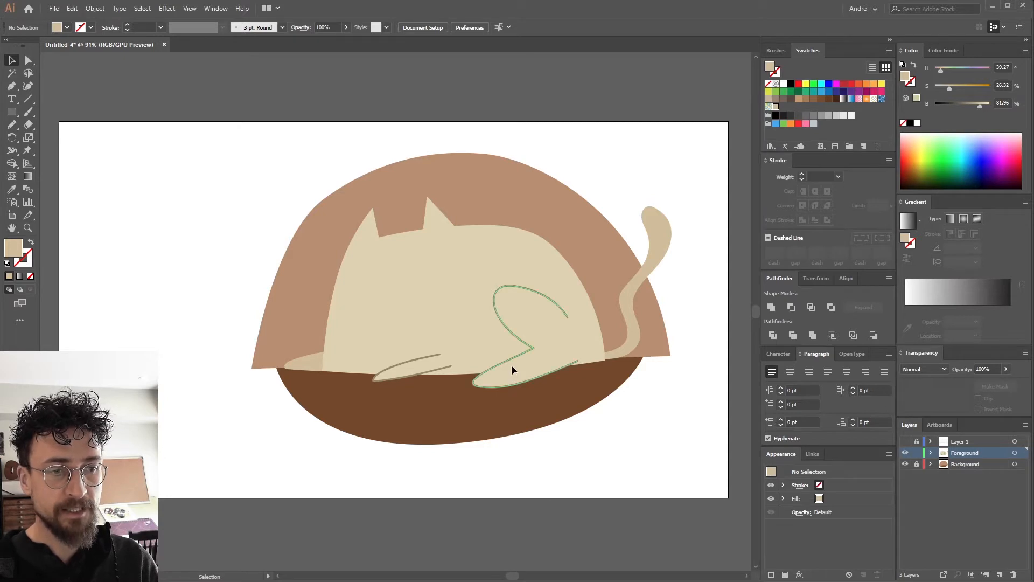
click(512, 364)
click(911, 84)
click(775, 108)
click(618, 267)
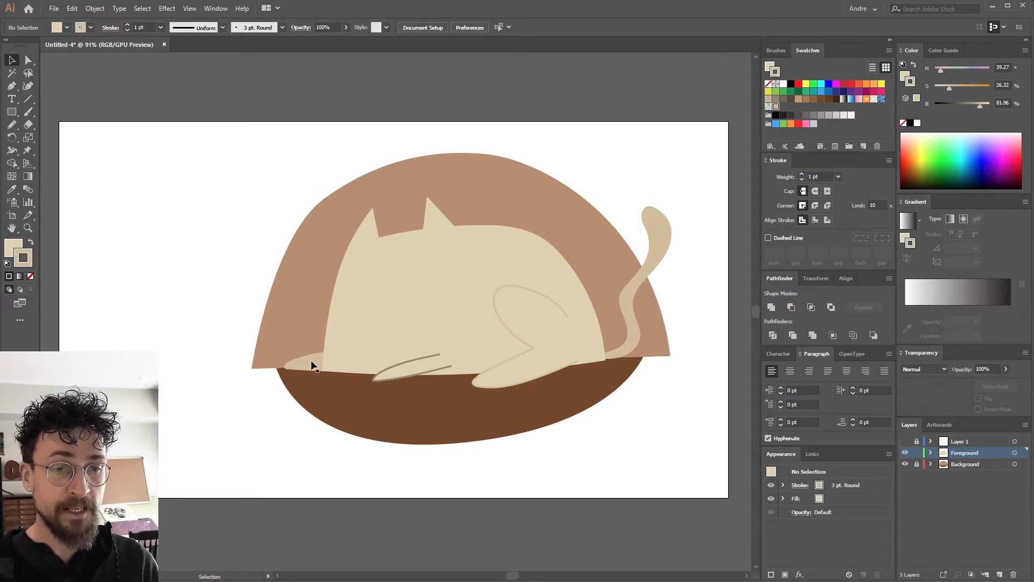
Step: Sample the far front paw's tan and apply it to the near front paw's stroke
click(12, 190)
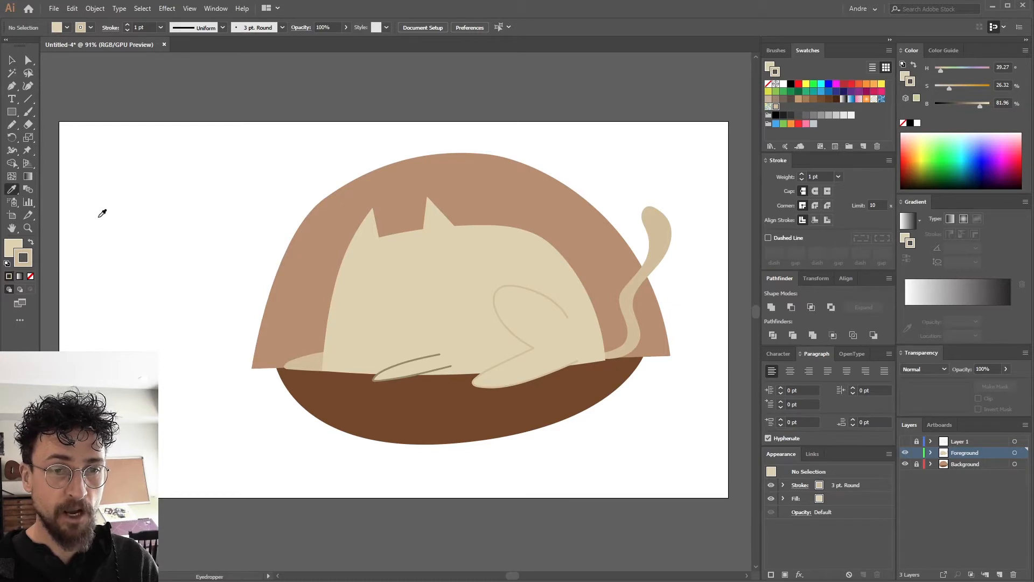
click(312, 358)
click(904, 75)
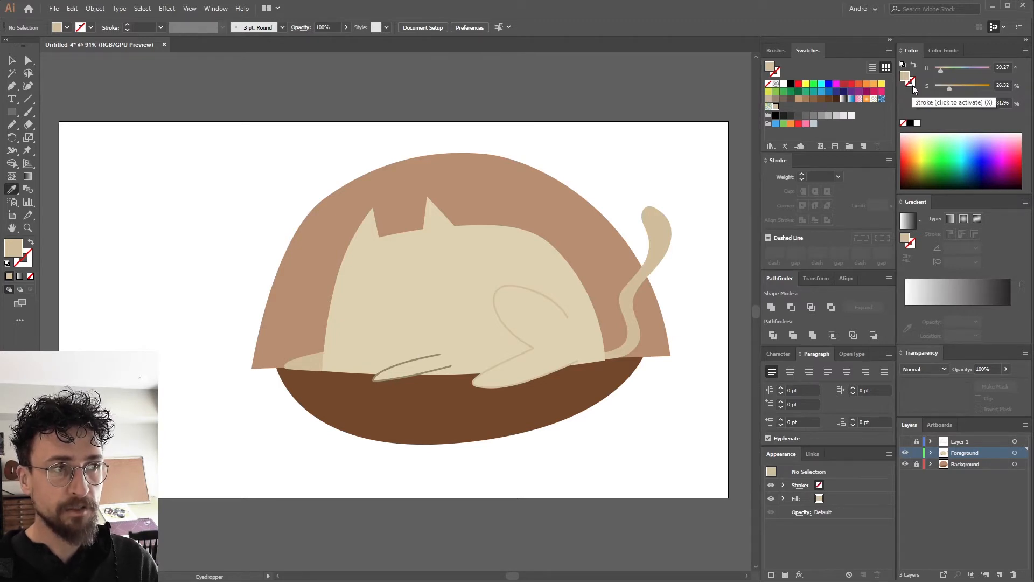
click(911, 82)
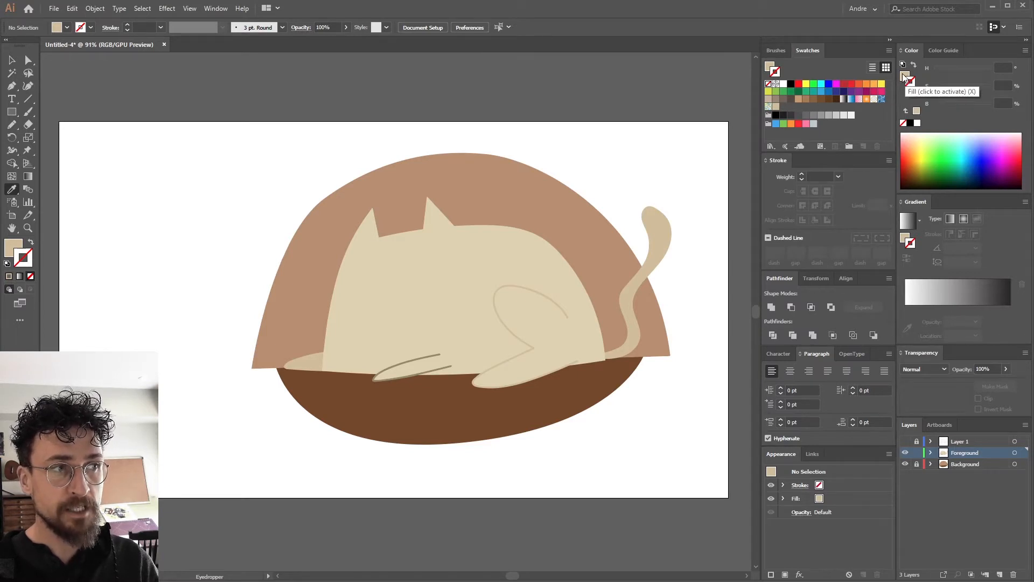
drag(888, 94, 407, 366)
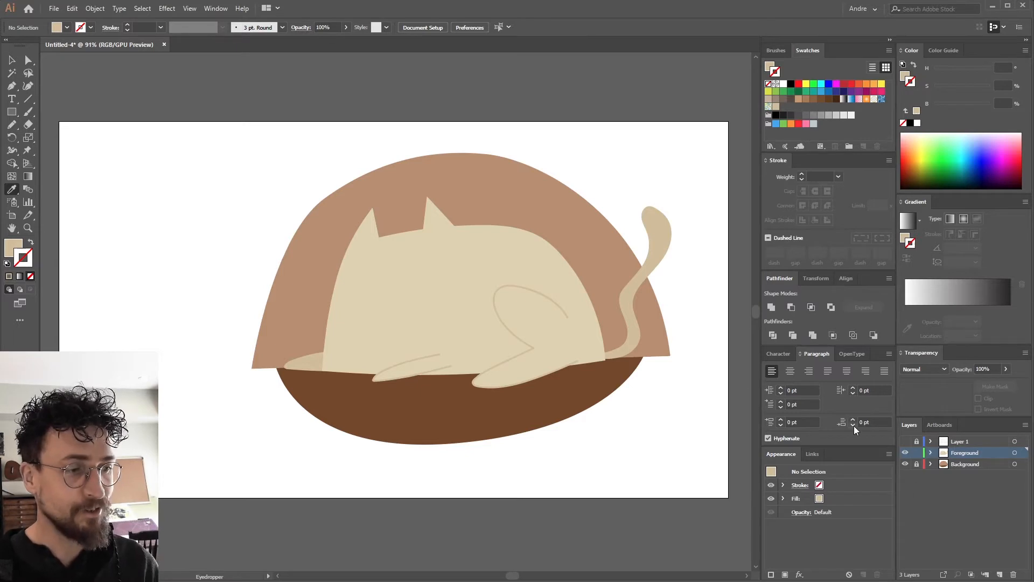
Step: Trace the cat's near eye from the sketch layer as a half-moon with the Pen tool, fill it white and hide the sketch
click(906, 442)
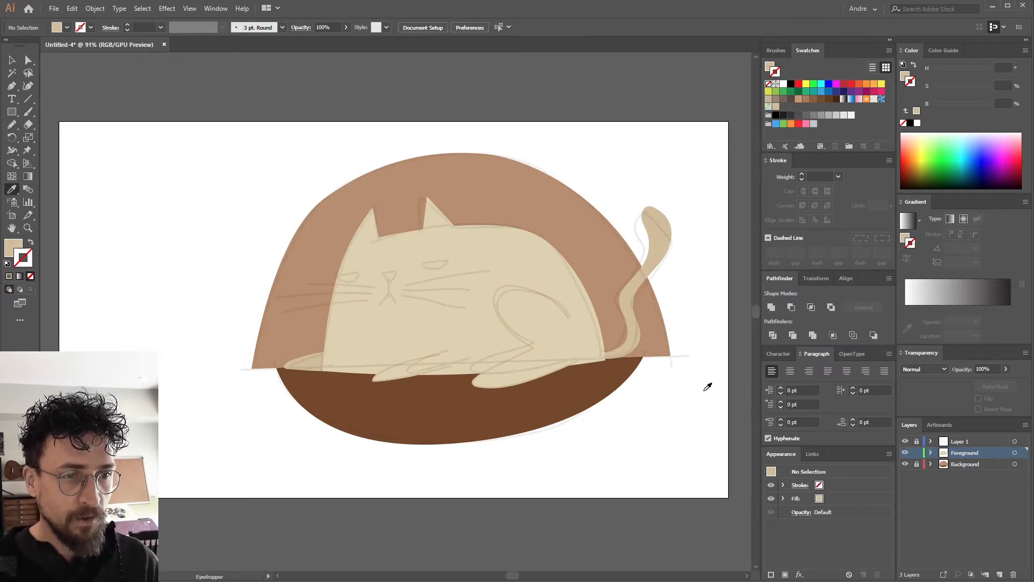
key(z)
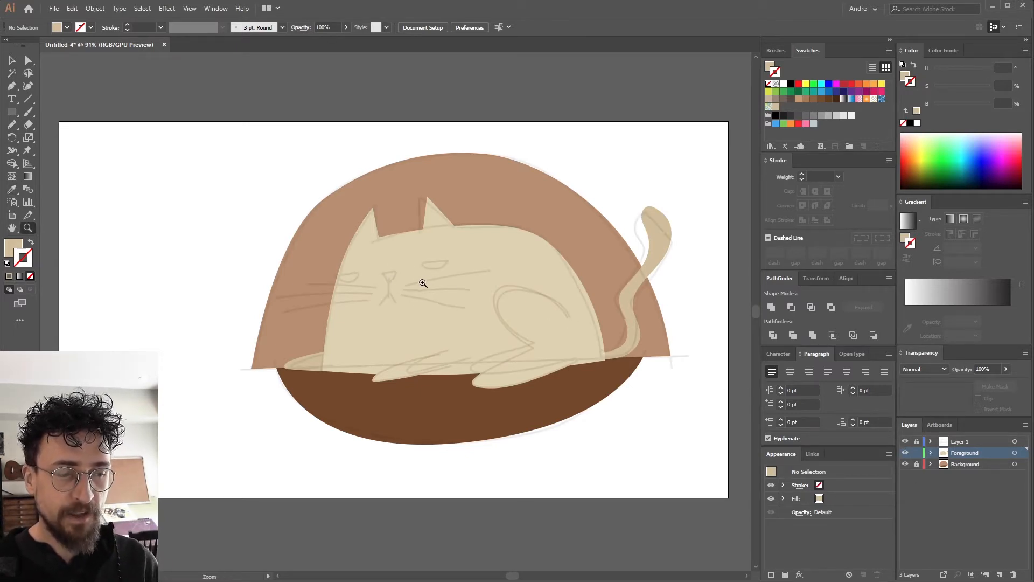
click(414, 281)
click(387, 311)
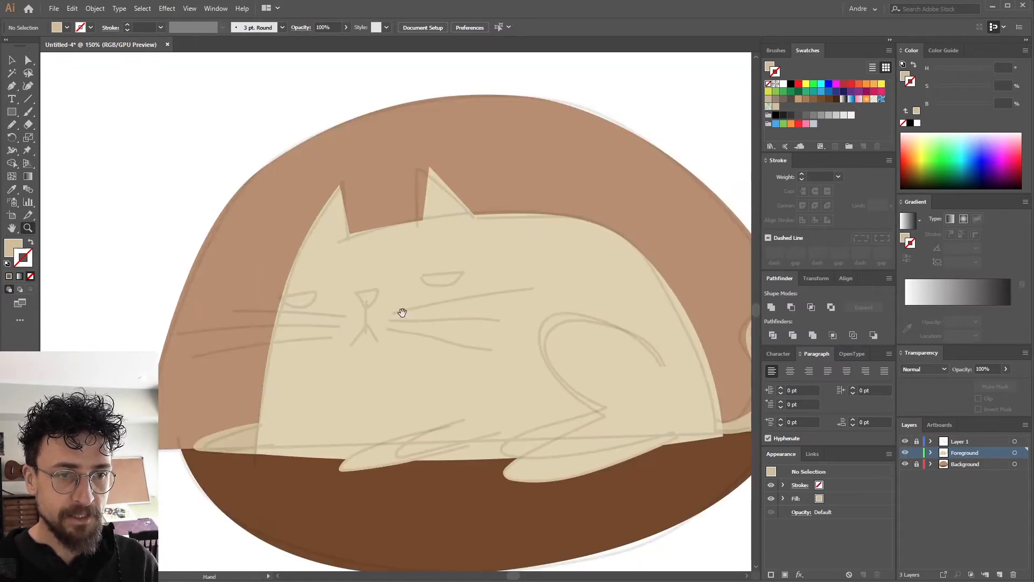
drag(399, 307, 467, 290)
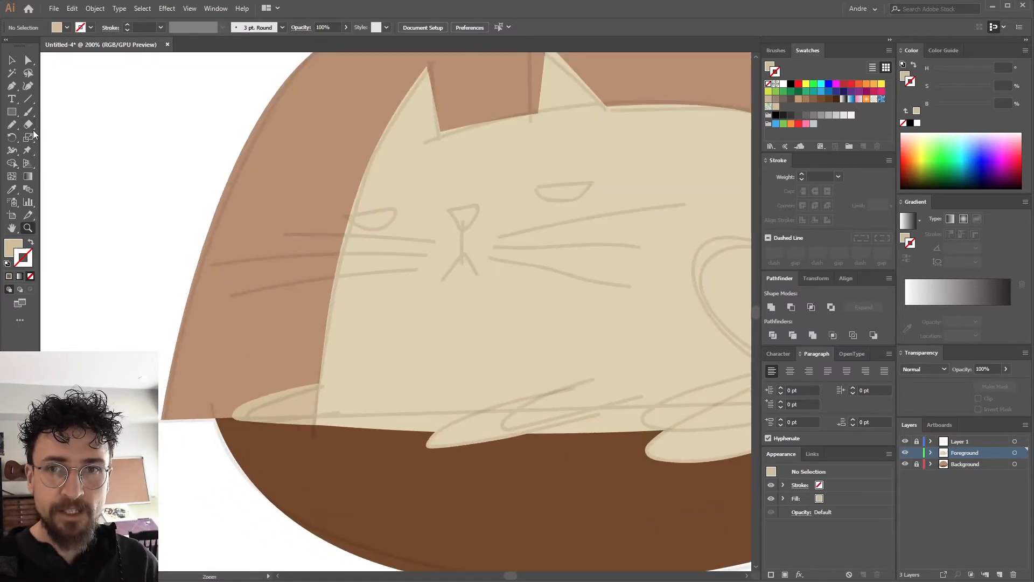
click(12, 86)
click(593, 182)
click(530, 190)
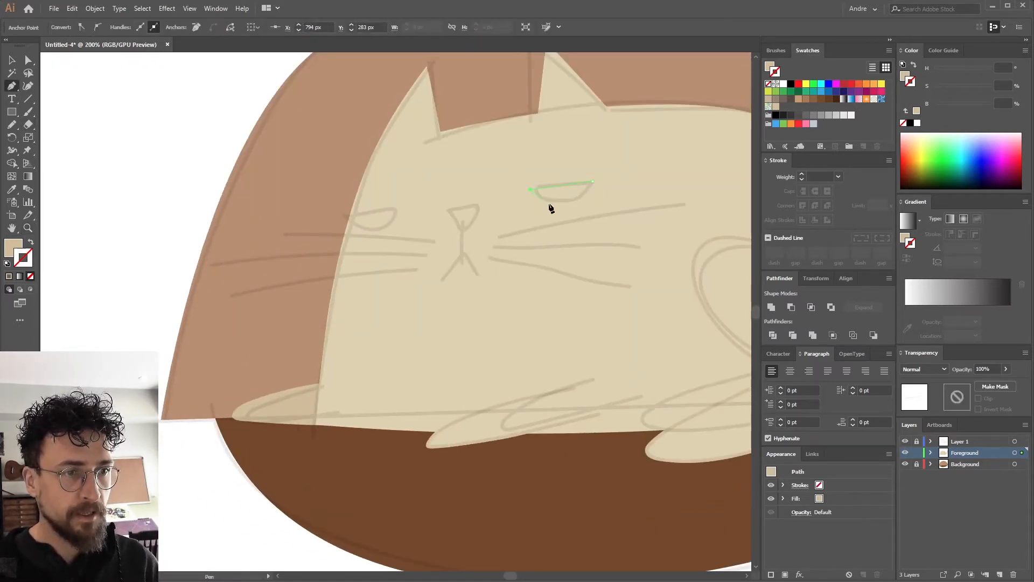
click(593, 197)
click(904, 75)
drag(979, 104, 933, 86)
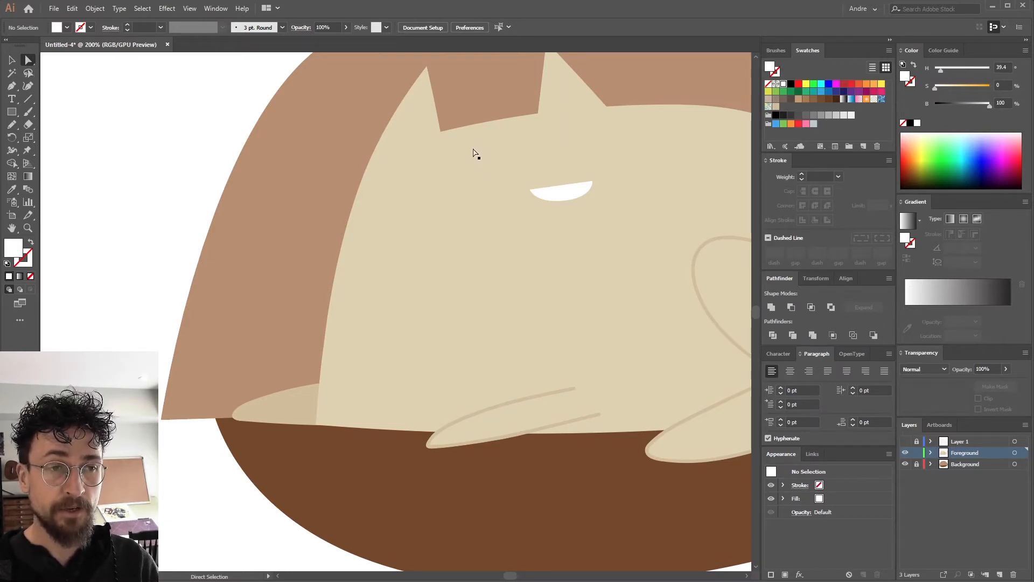
Step: Lower the bottom anchor of the white eye shape to make it about 23 px tall, and deselect it
click(559, 194)
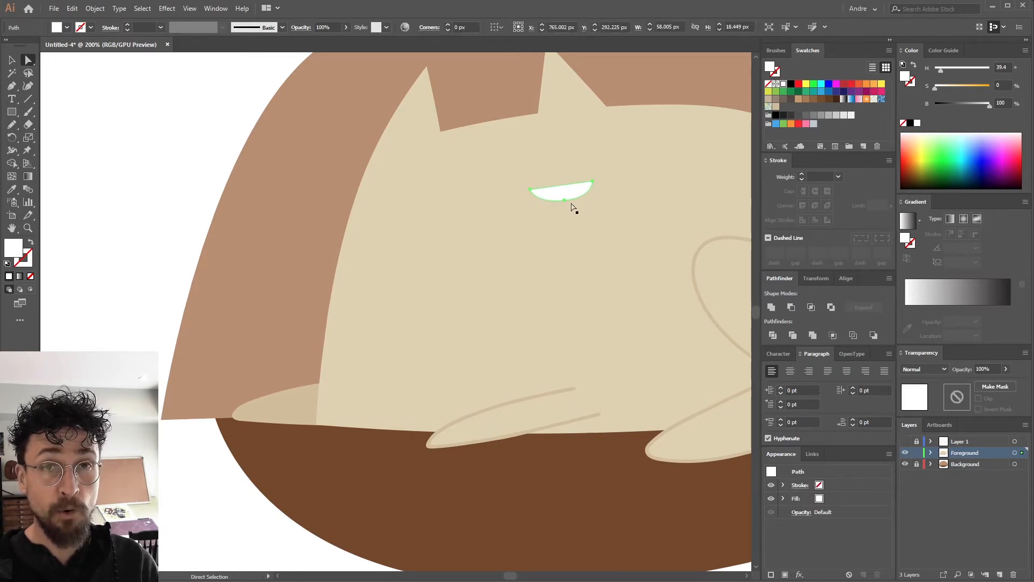
drag(564, 200, 564, 205)
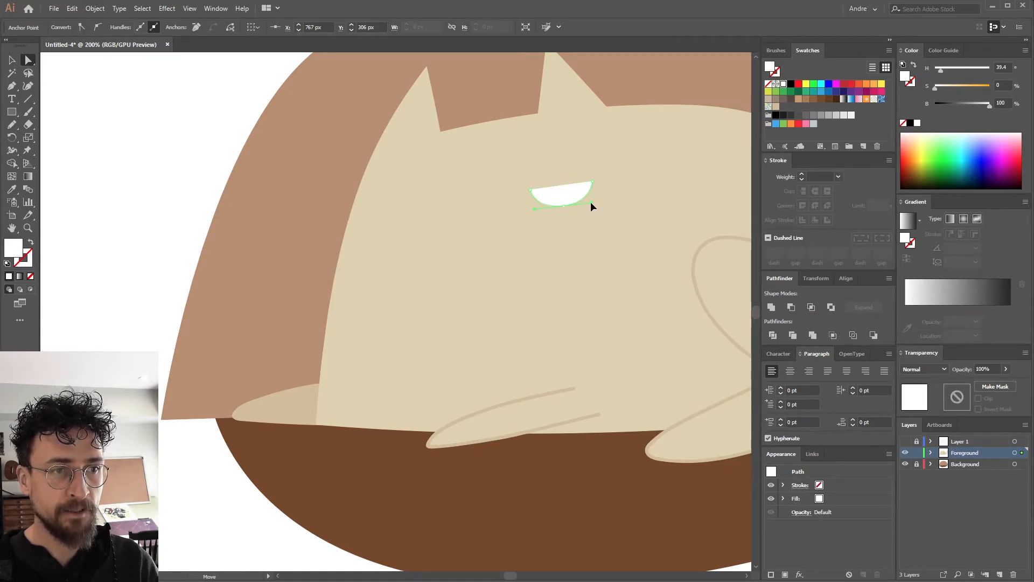
click(249, 166)
Step: Draw a larger half-moon about 74 by 43 px over the eye and fill it with the far paw's tan
click(11, 86)
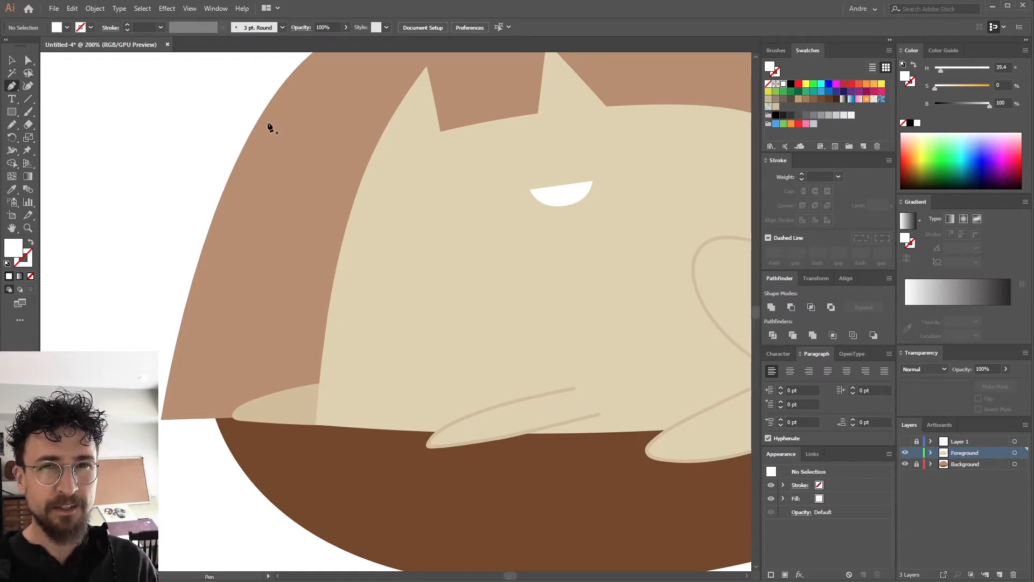
click(598, 175)
click(521, 187)
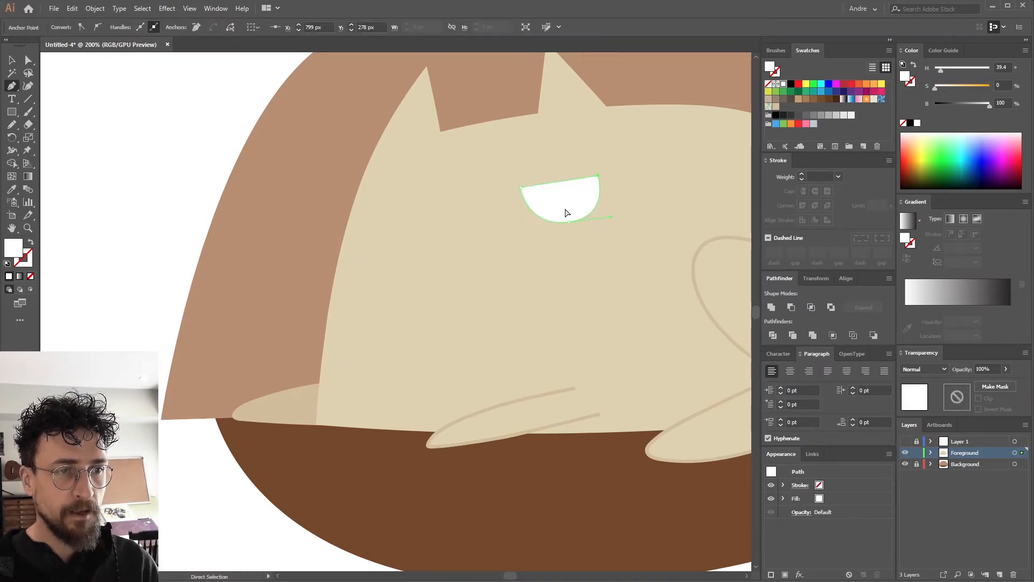
click(12, 190)
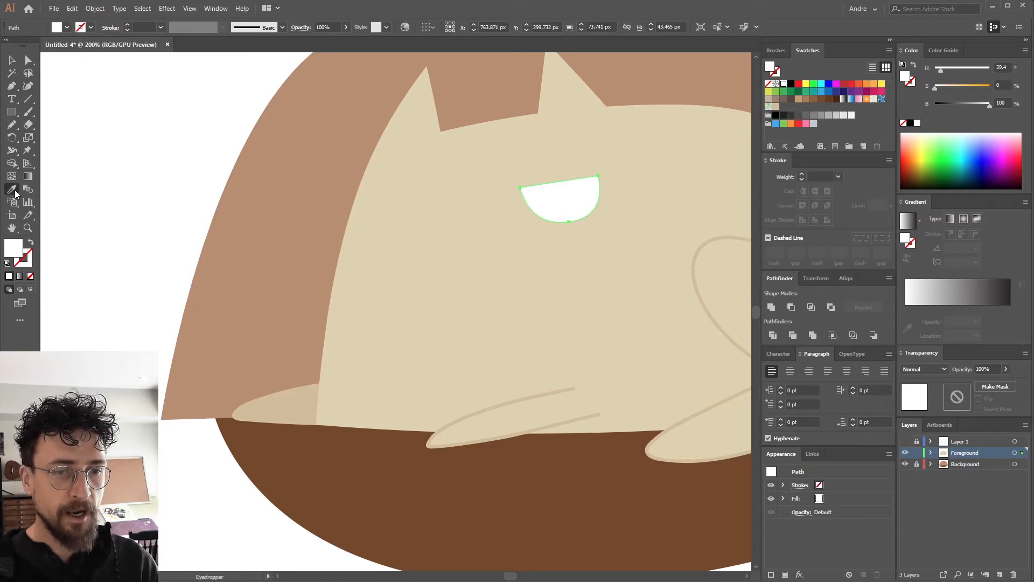
click(278, 404)
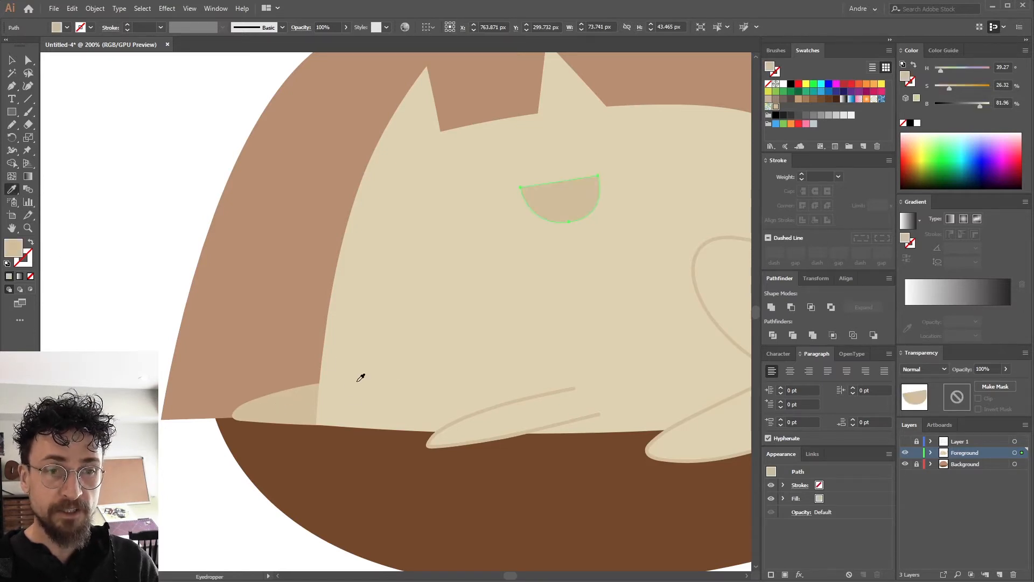
Step: Cut the tan half-moon and paste it directly in front of the cat's body, behind the white eye, and deselect
key(ctrl)
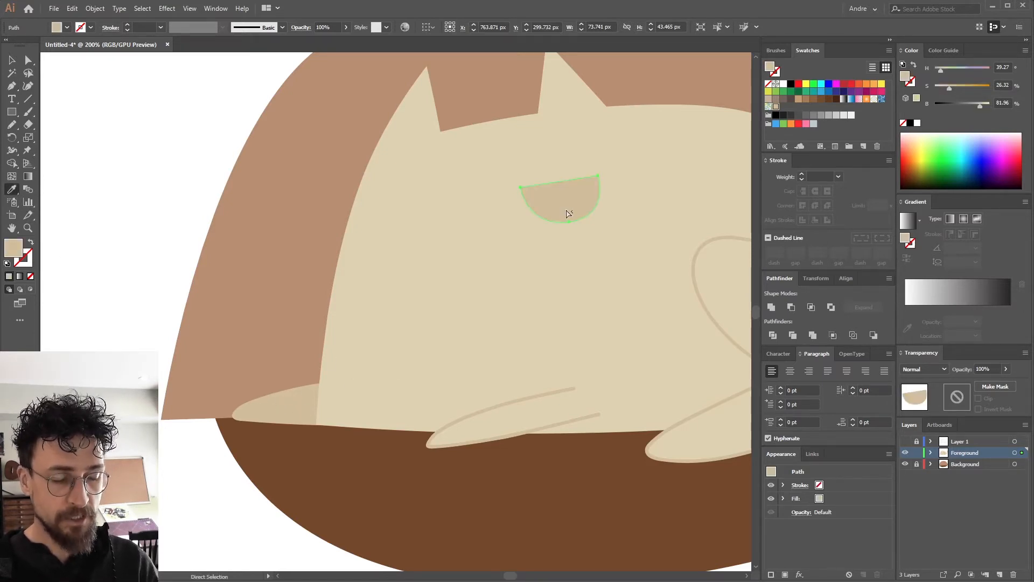
key(v)
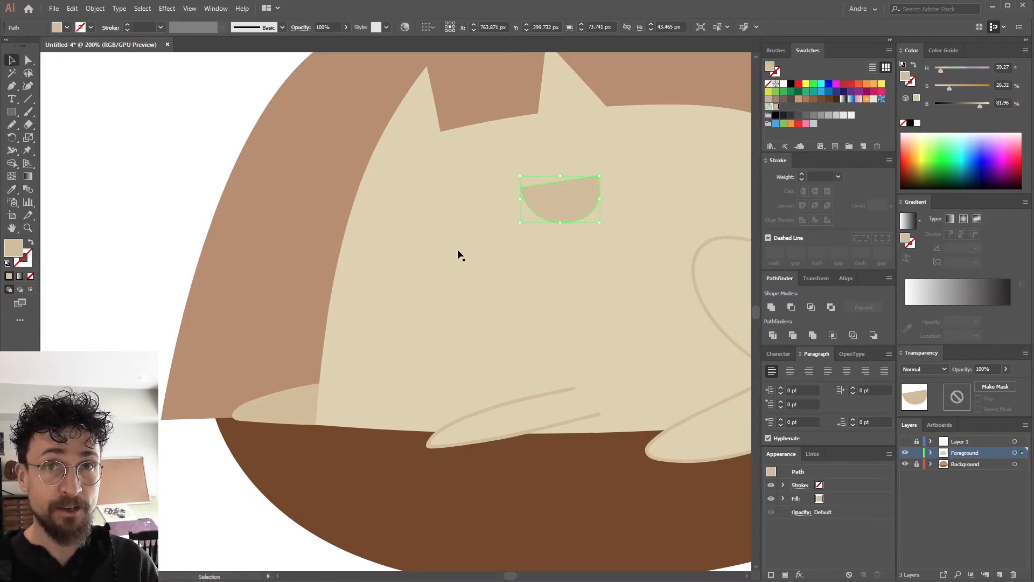
key(a)
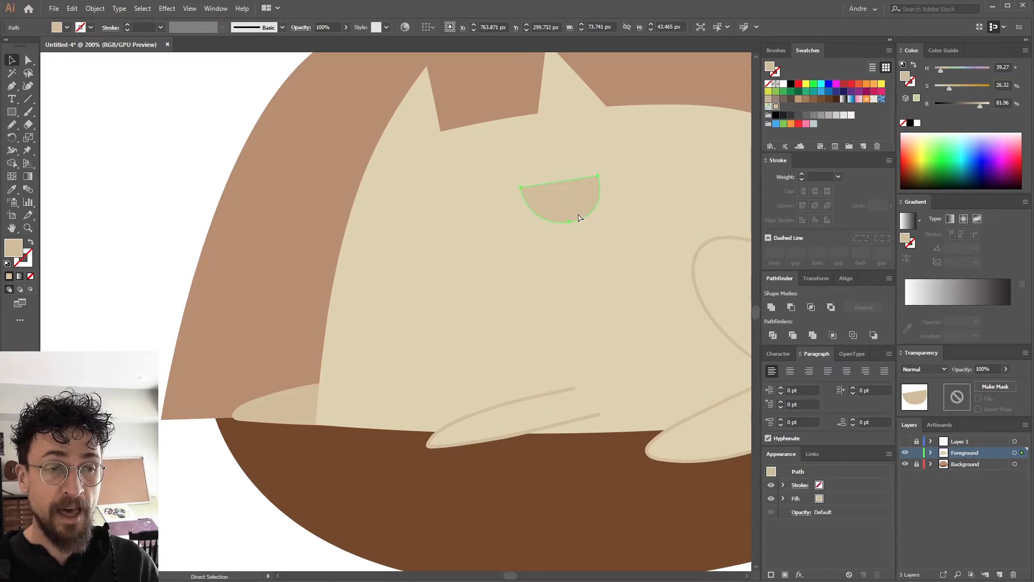
click(574, 210)
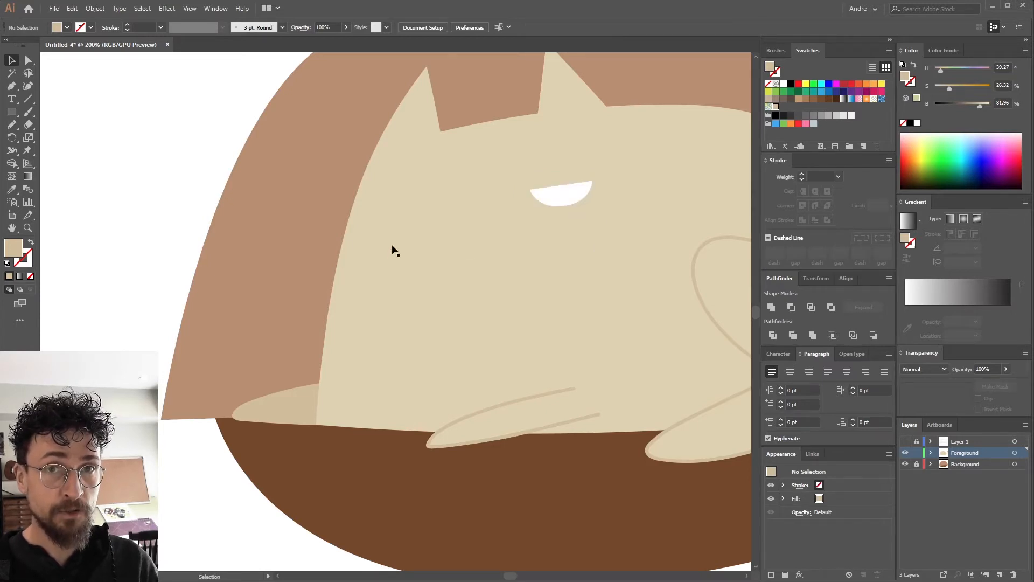
click(512, 216)
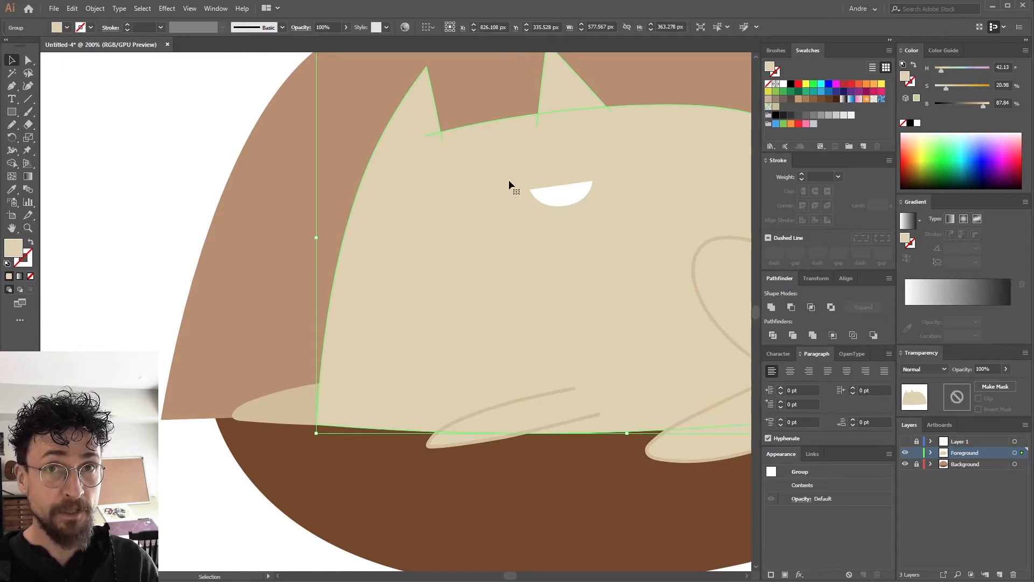
key(a)
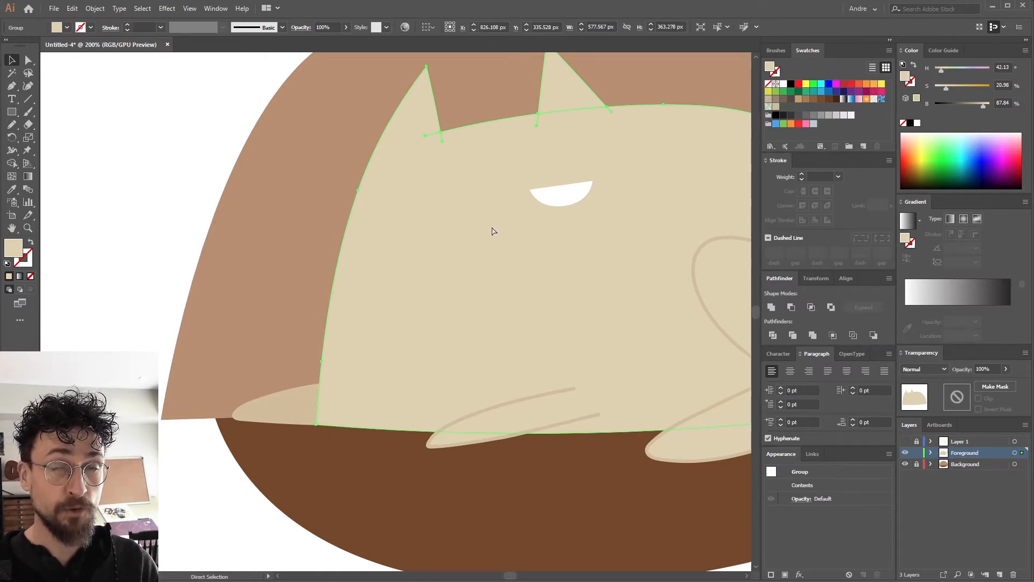
click(72, 9)
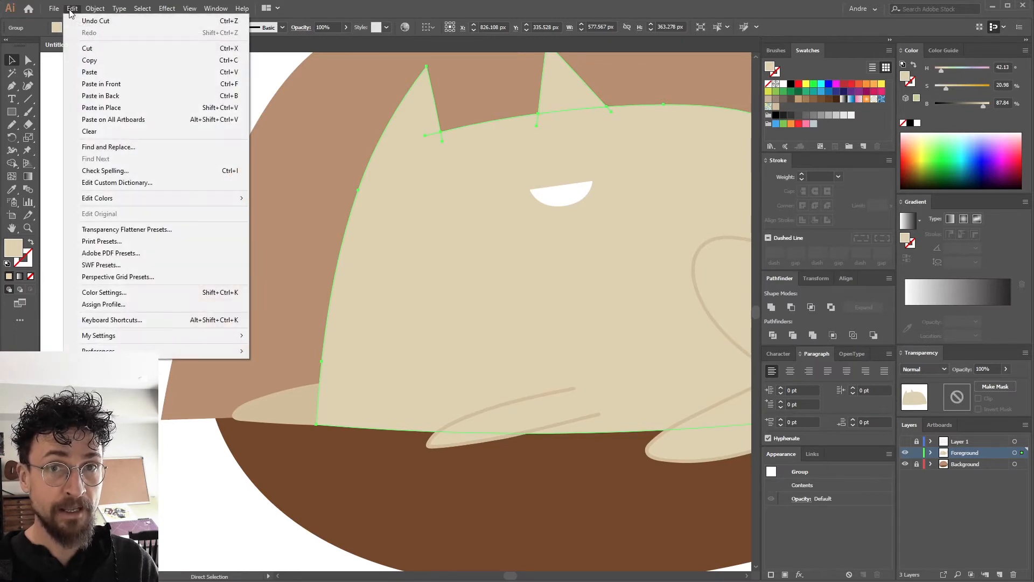
click(131, 85)
key(v)
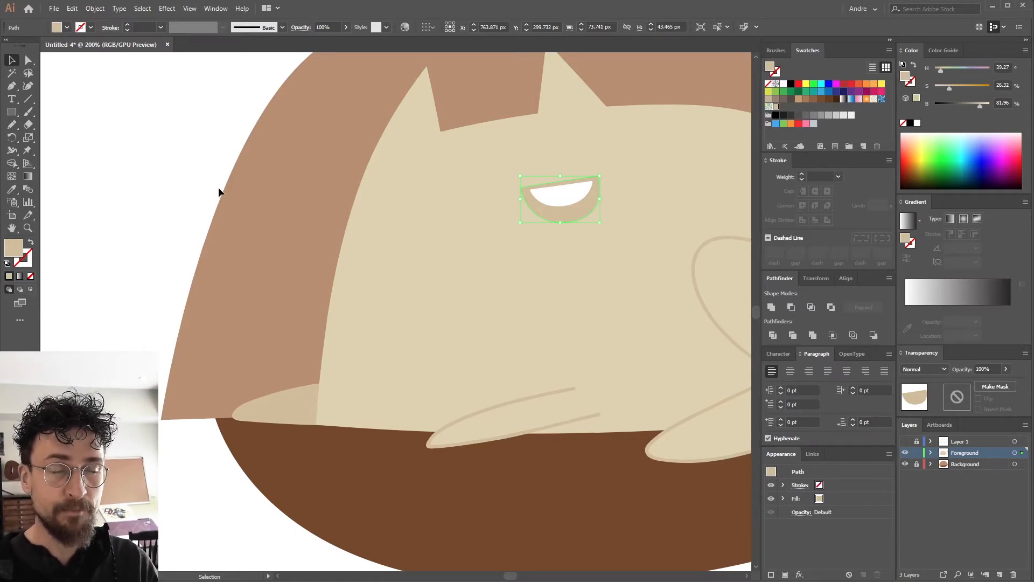
click(180, 180)
key(ctrl+alt+2)
key(ctrl+shift+a)
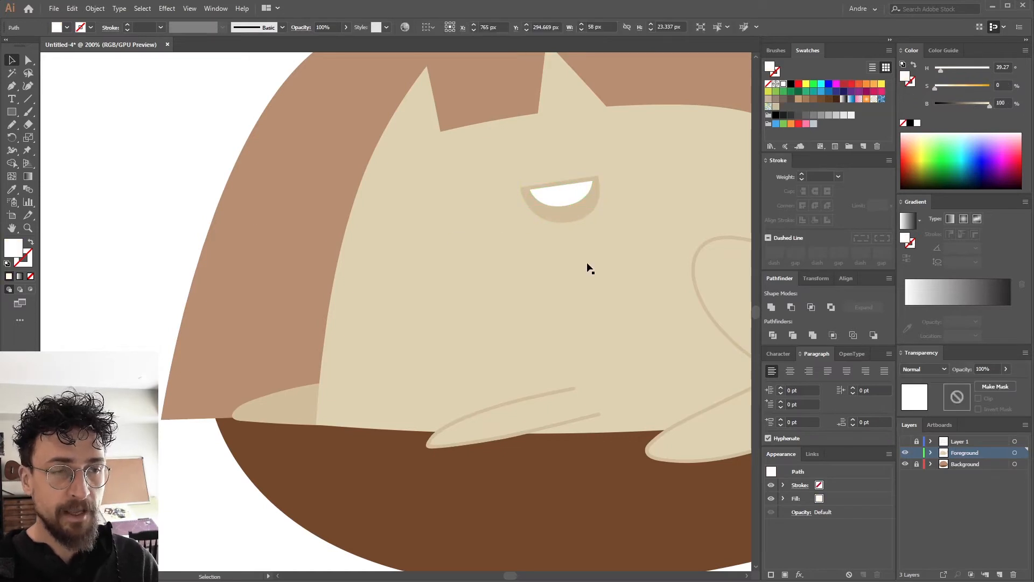
Step: Set the fill colour to a muted blue of about H 199, S 37, B 51
key(z)
drag(558, 194, 689, 199)
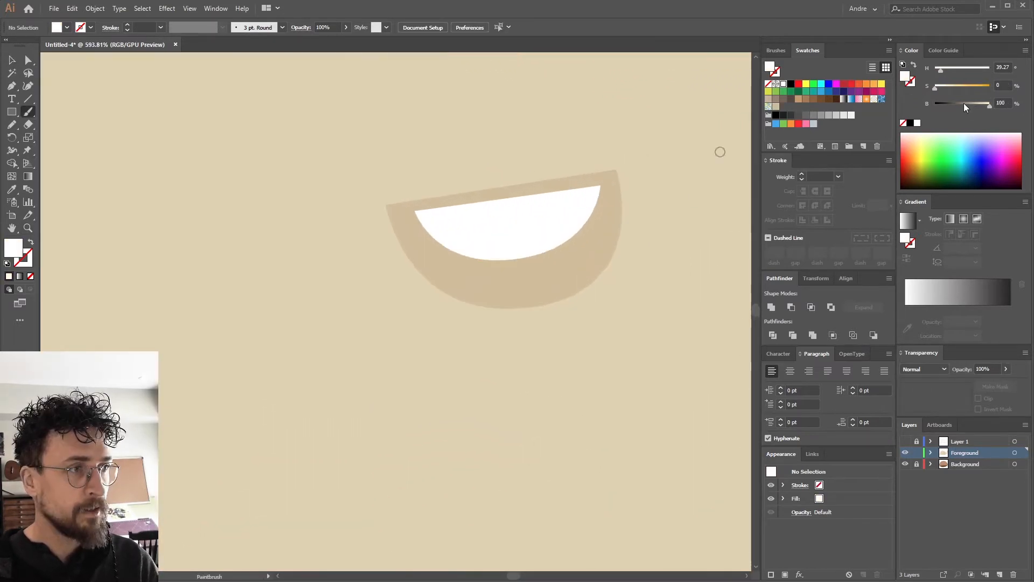
drag(966, 108, 945, 109)
mouse_move(957, 105)
mouse_down()
mouse_move(998, 102)
mouse_move(960, 103)
mouse_up()
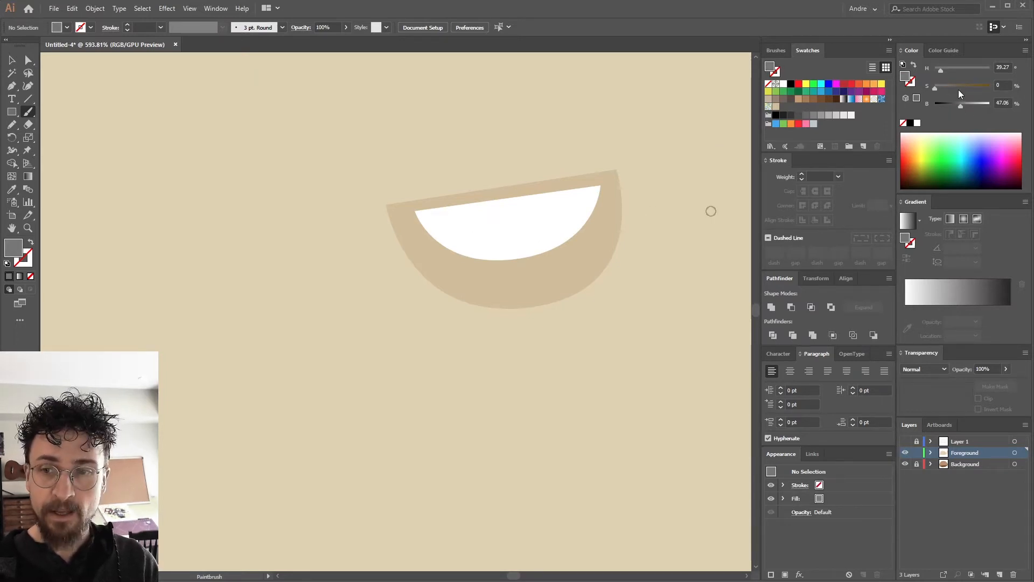
mouse_move(949, 70)
mouse_down()
mouse_move(970, 70)
mouse_move(951, 86)
mouse_move(966, 70)
mouse_up()
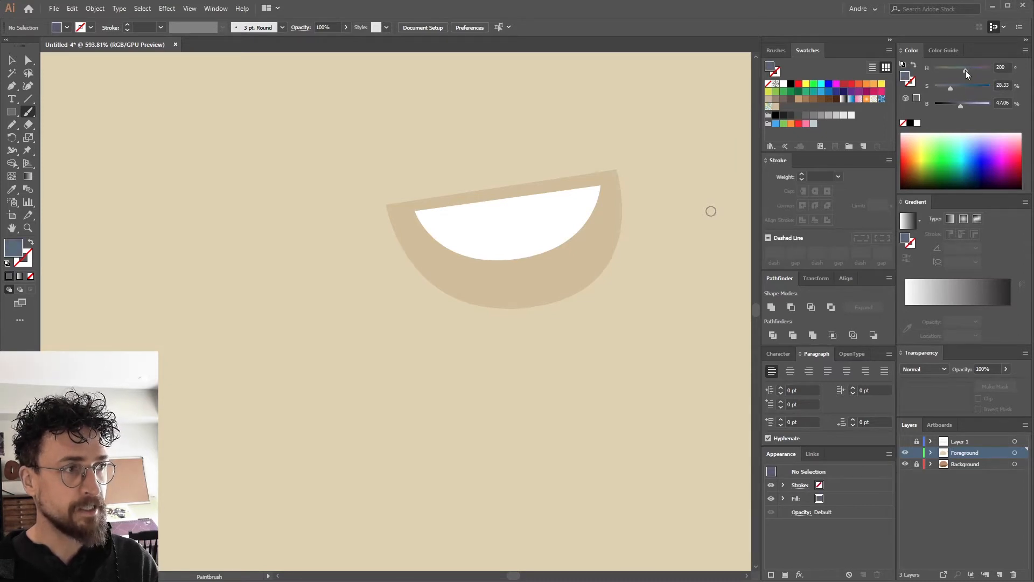
key(ctrl+minus)
key(ctrl+minus)
key(ctrl+minus)
key(ctrl+minus)
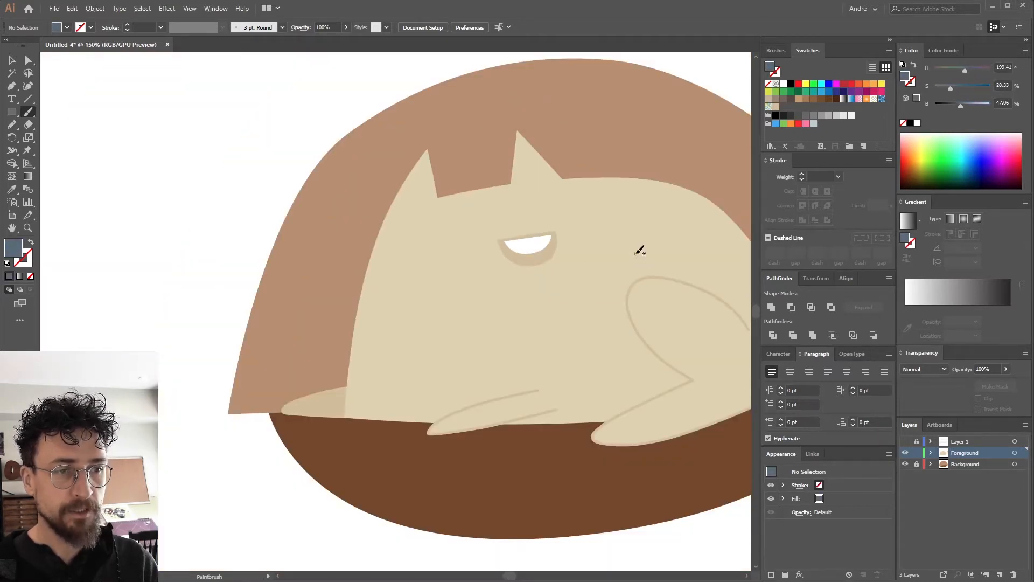
drag(441, 293, 455, 221)
key(ctrl+plus)
key(ctrl+plus)
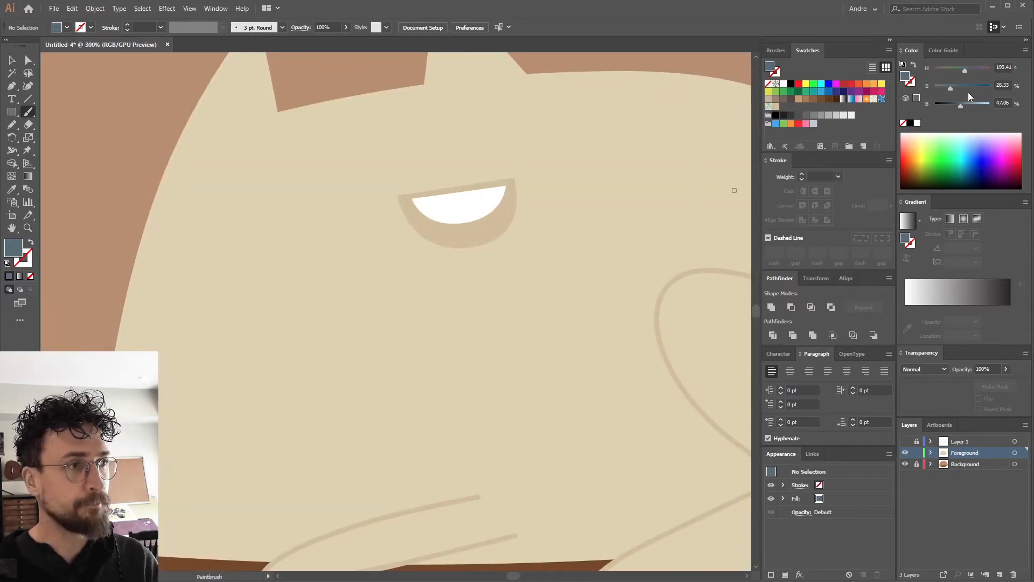
click(954, 87)
click(964, 106)
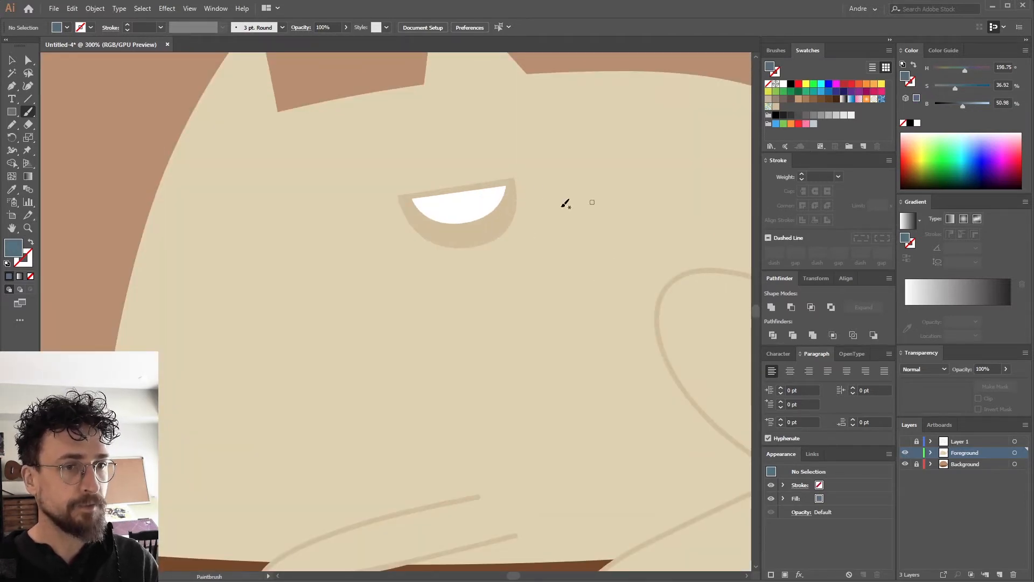
Step: Paint a narrow pupil about 13 by 29 px across the eye, turn its blue stroke into a fill and deselect it
mouse_move(457, 174)
mouse_down()
mouse_move(474, 224)
mouse_move(470, 172)
mouse_up()
key(v)
click(461, 200)
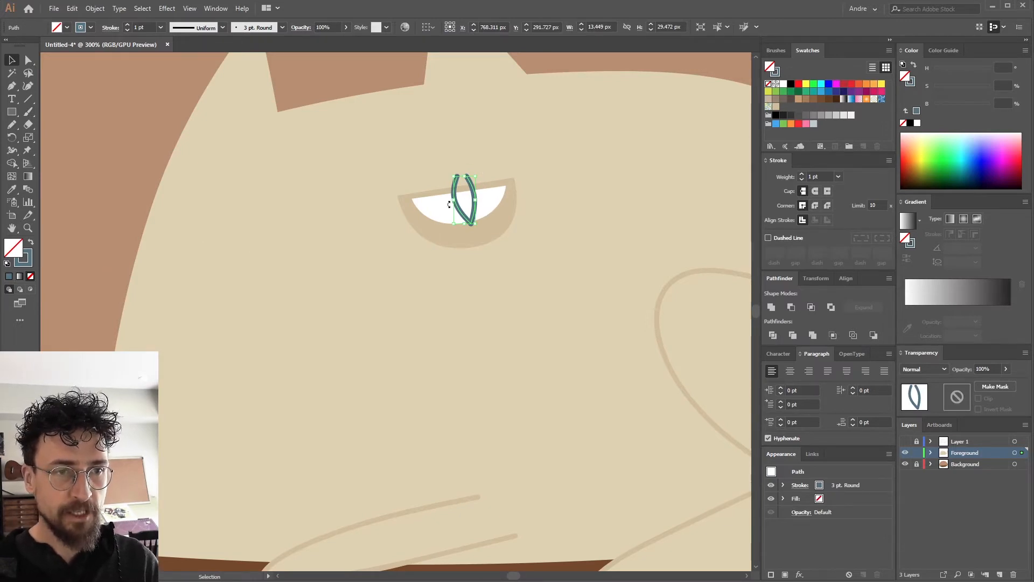
click(31, 243)
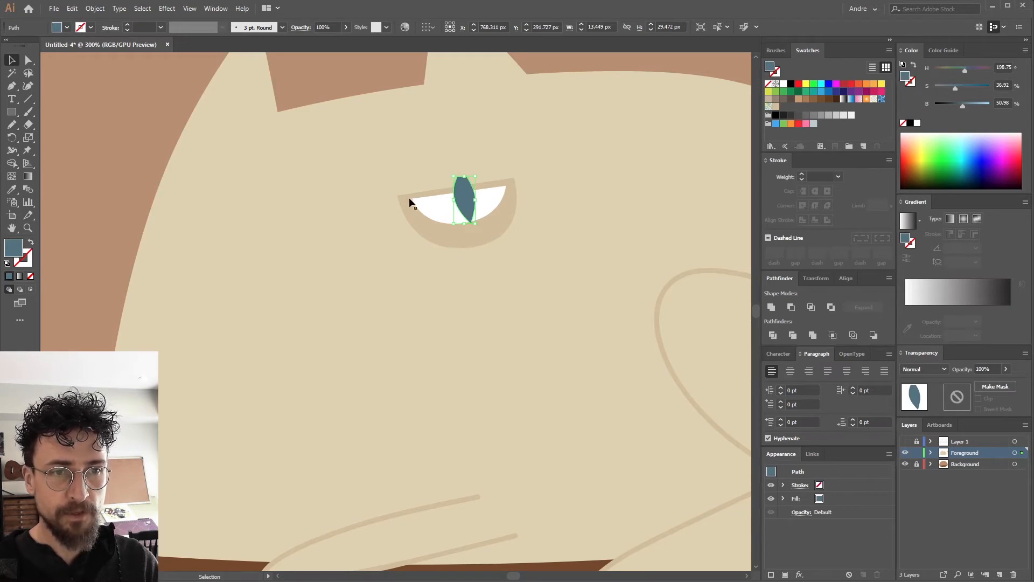
click(120, 161)
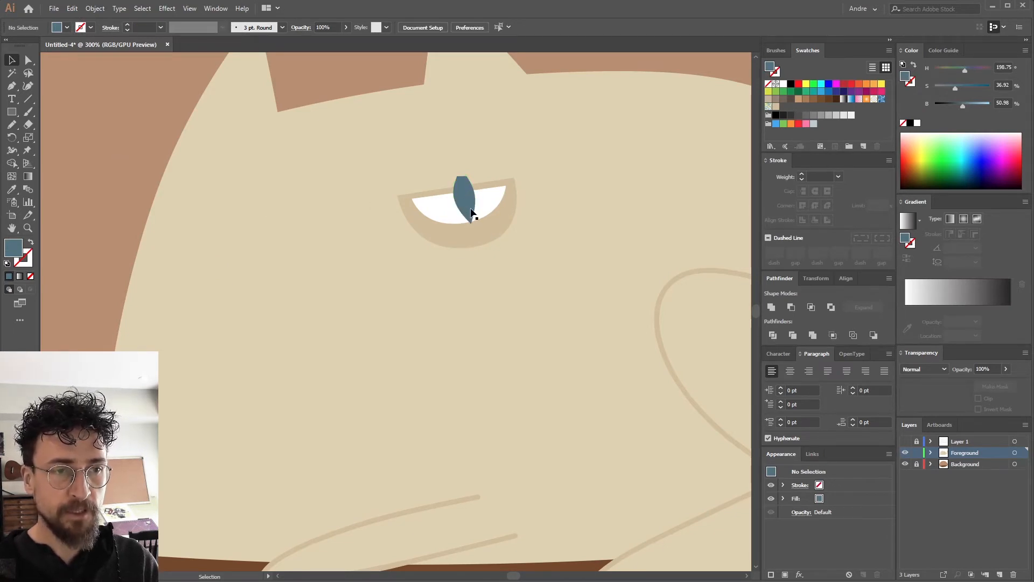
Step: Paste a copy of the white eye shape in front of the blue pupil, clip the pupil with it, and deselect
click(433, 210)
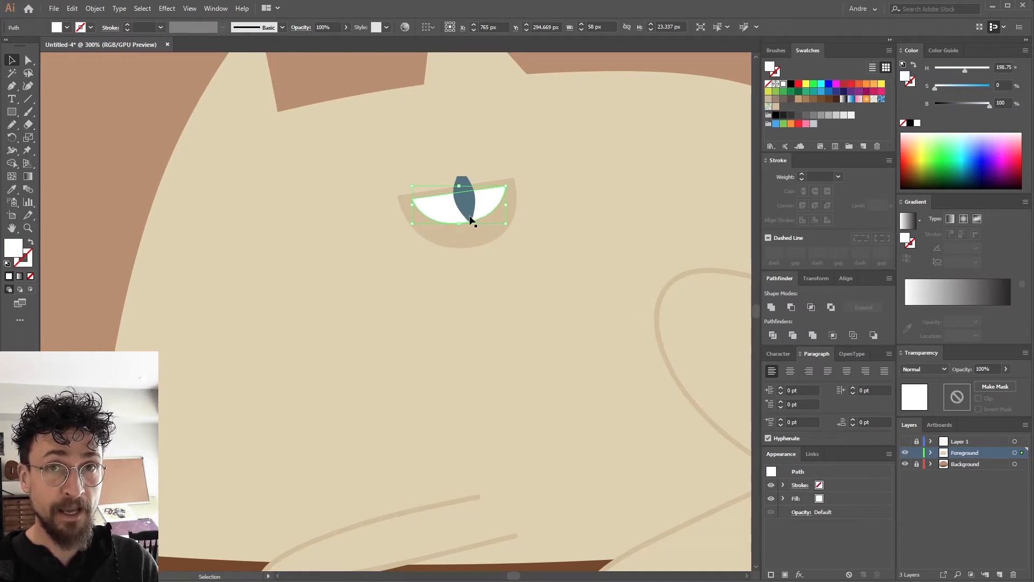
key(a)
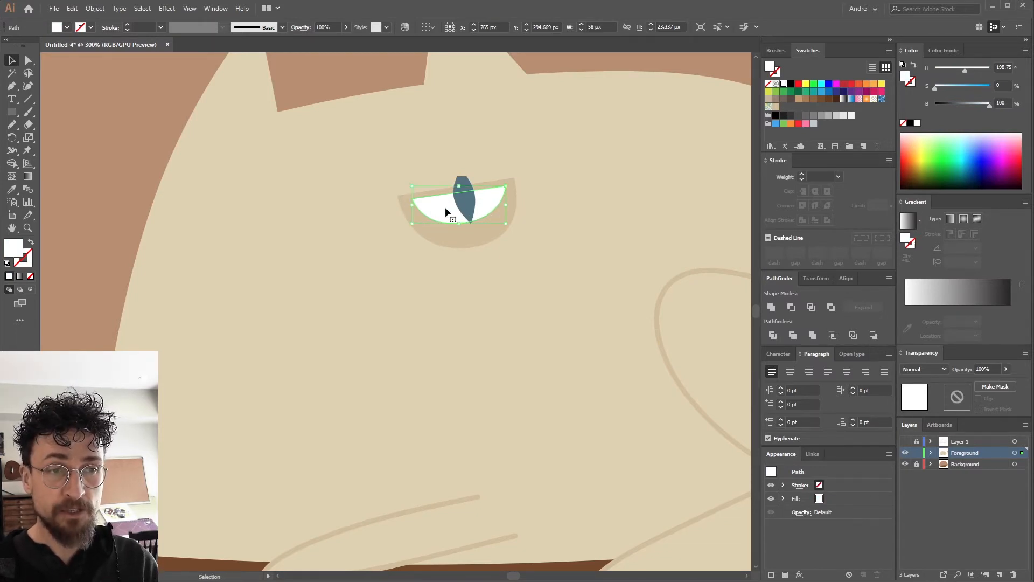
click(466, 185)
key(ctrl+f)
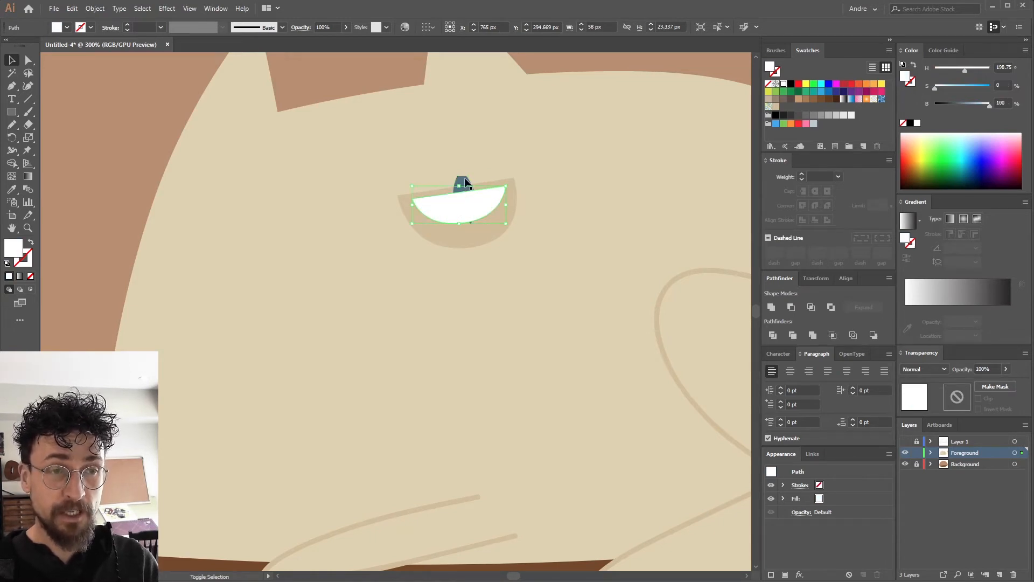
shift+click(458, 181)
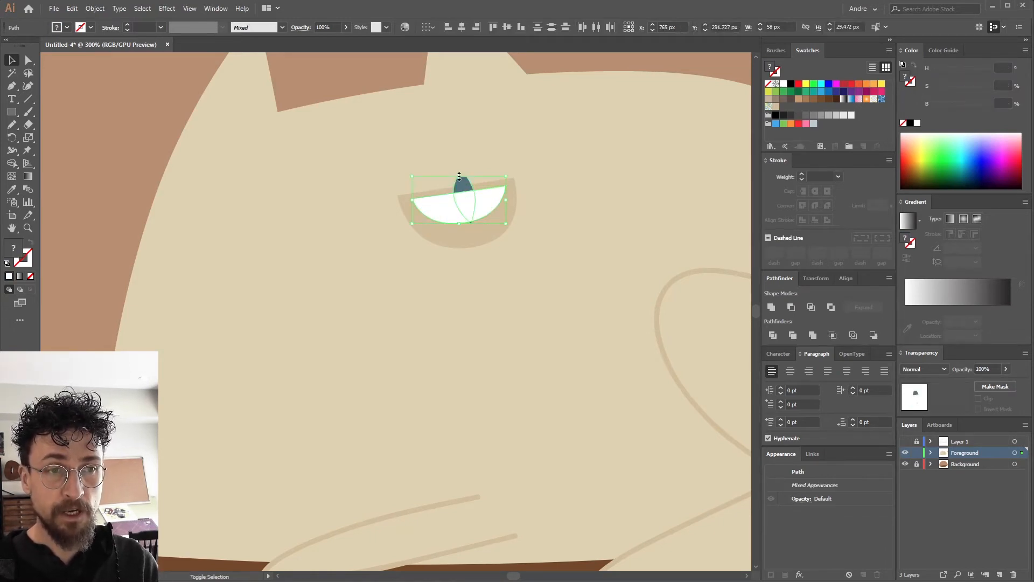
click(95, 8)
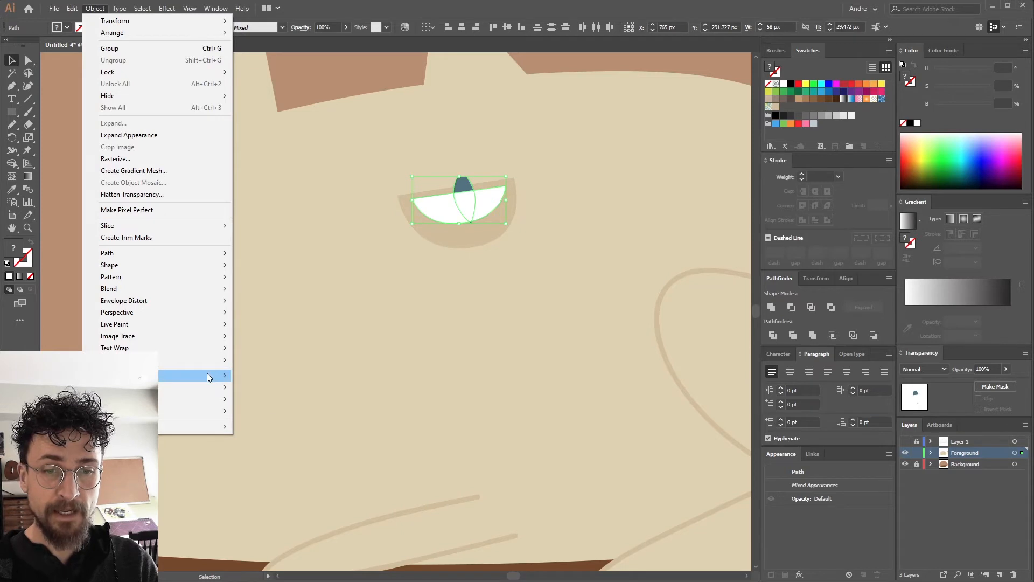
mouse_move(210, 374)
click(263, 376)
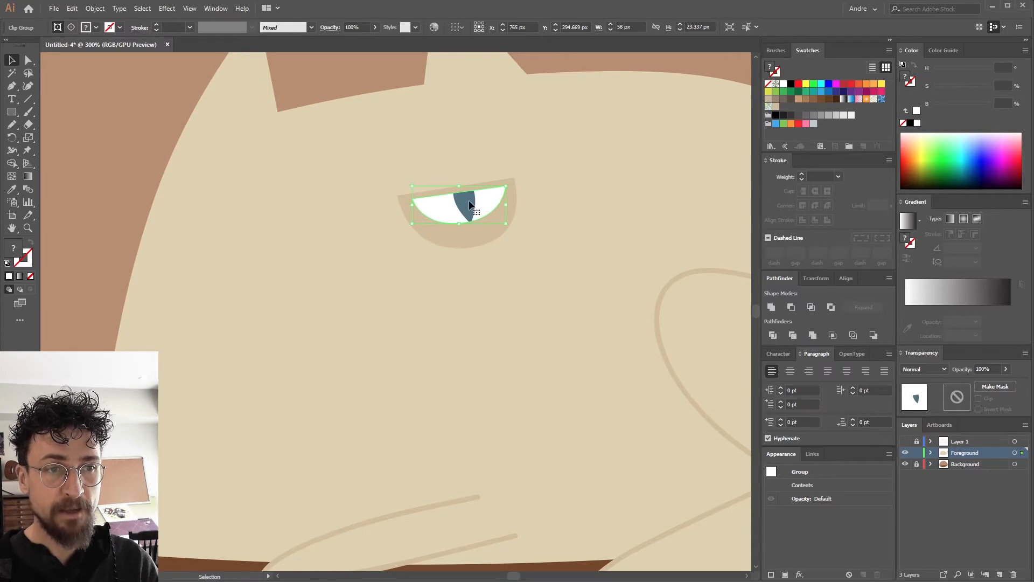
click(130, 177)
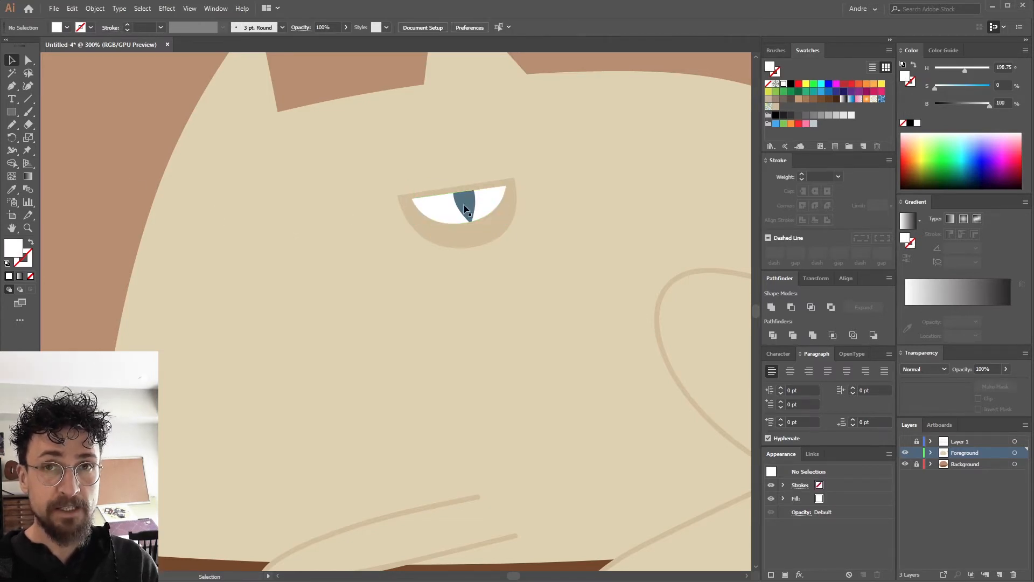
Step: Group the white eye shape, the clipped pupil and the tan half-moon into one eye object
click(436, 213)
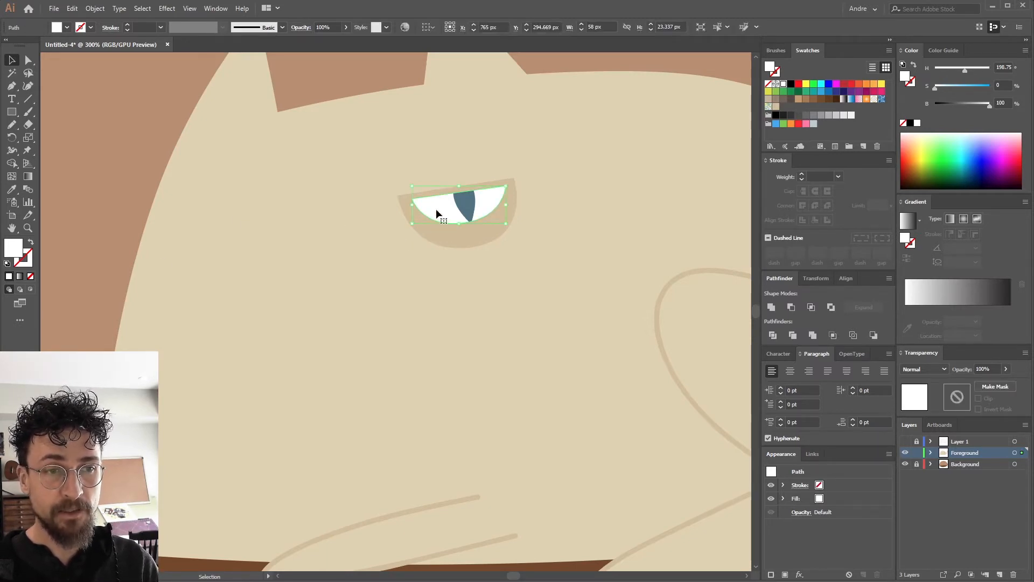
shift+click(467, 204)
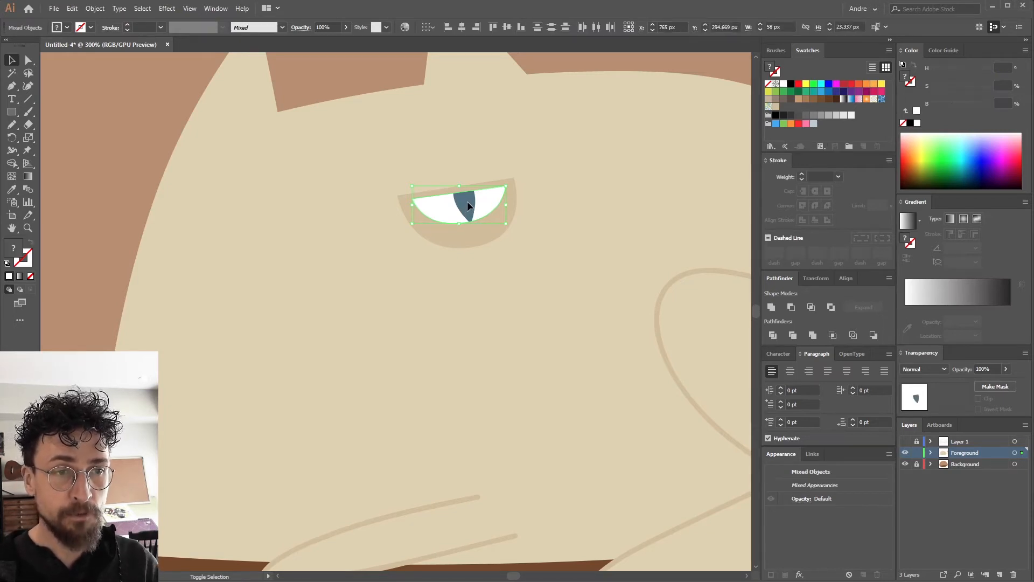
shift+click(467, 240)
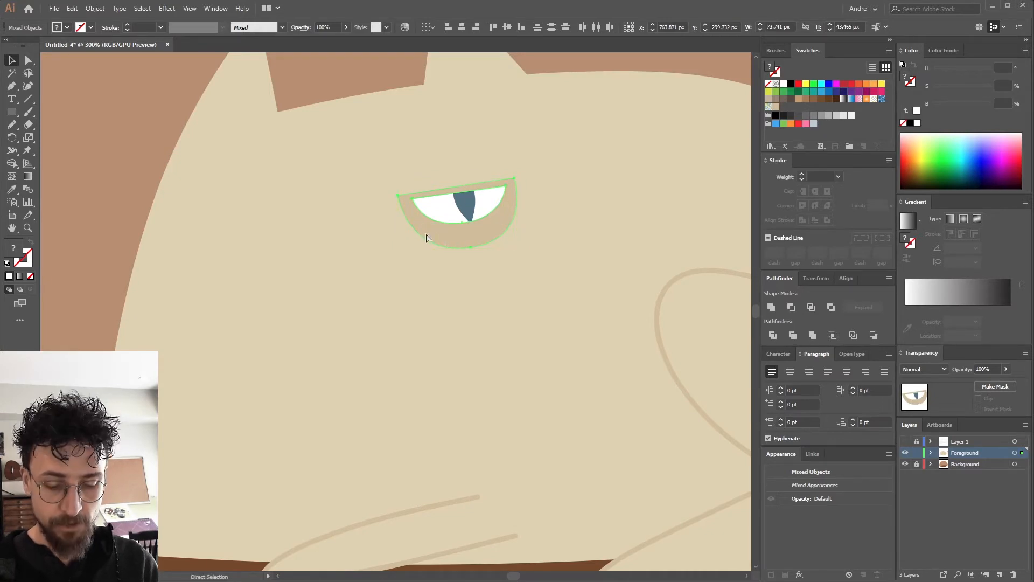
key(ctrl+g)
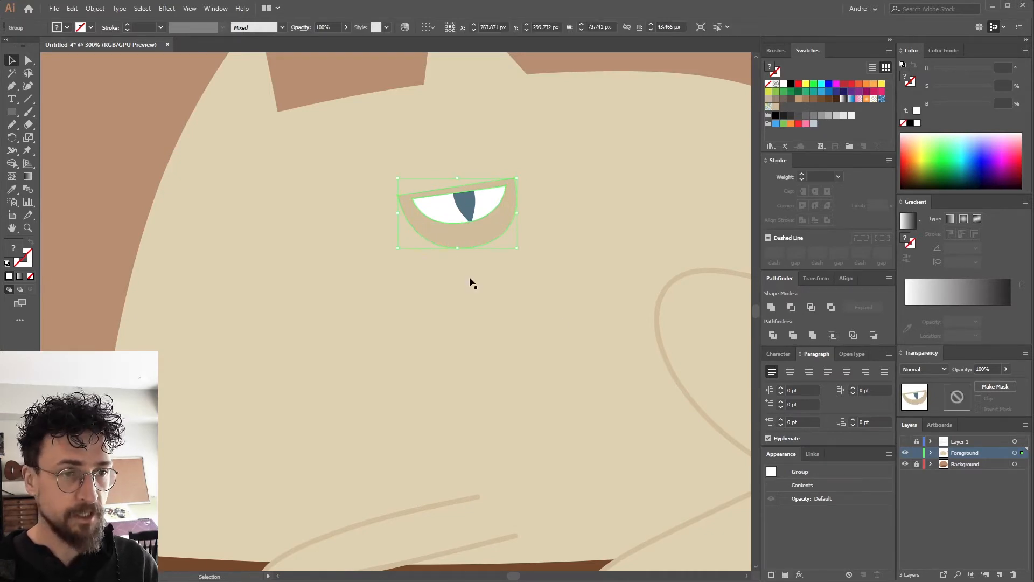
Step: Show the sketch on Layer 1 and place a copy of the eye group over the sketched far eye
click(905, 441)
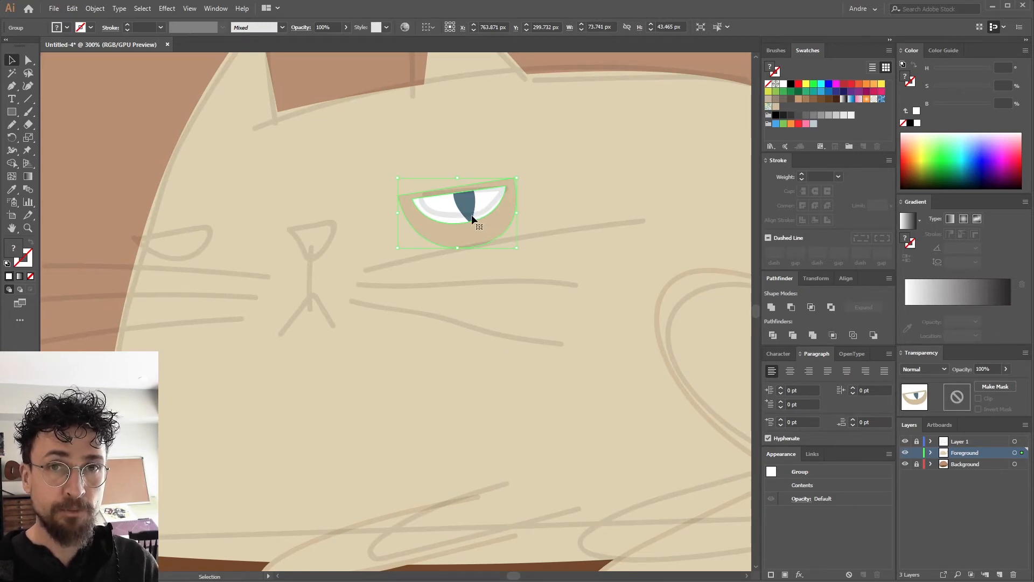
drag(477, 214, 410, 294)
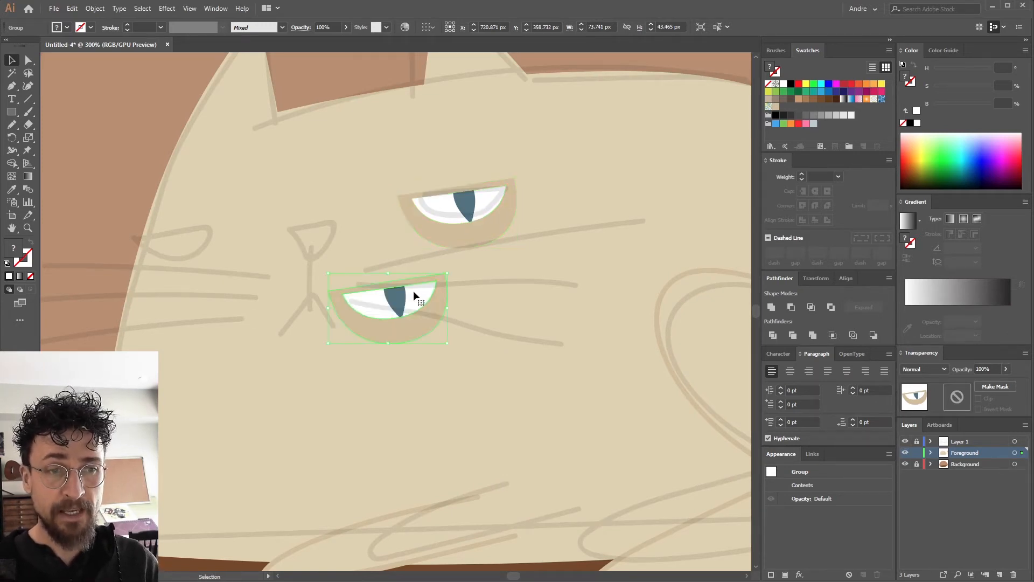
key(ctrl+z)
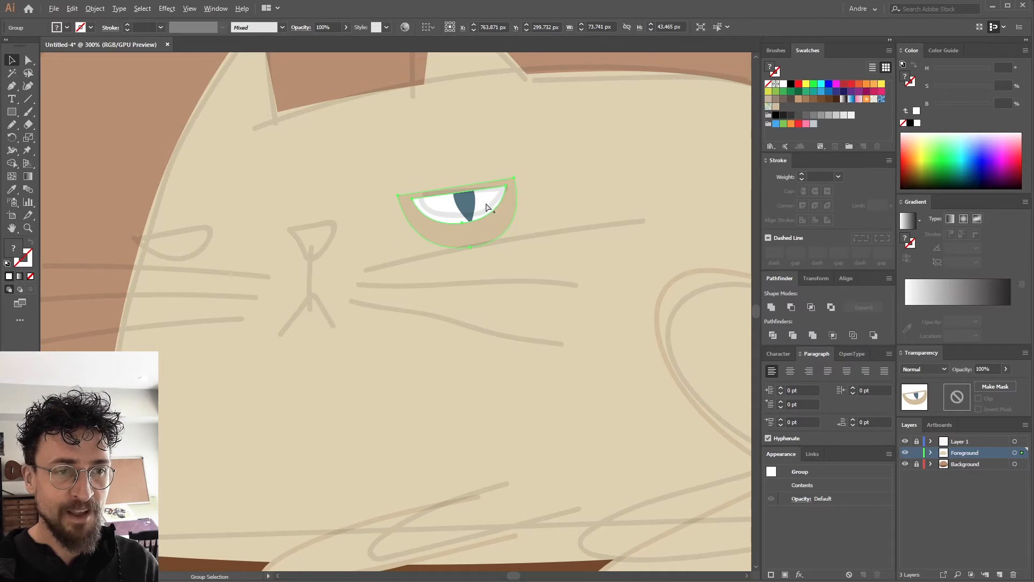
drag(491, 209, 331, 225)
drag(243, 242, 203, 241)
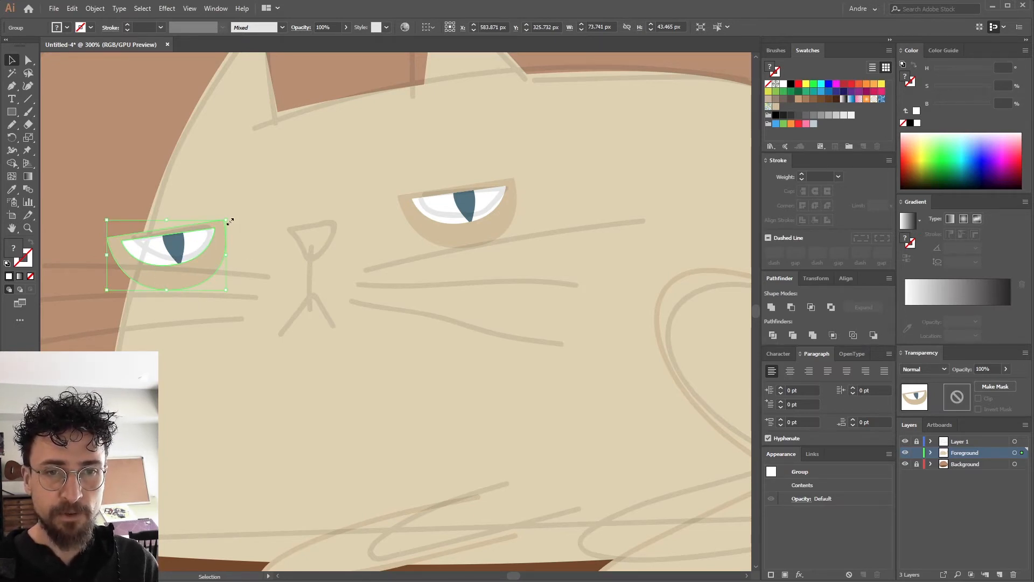
Step: Scale the copied eye to about 60 by 35 px, shift it 7 px up and 10 px right, and deselect
drag(229, 220, 205, 233)
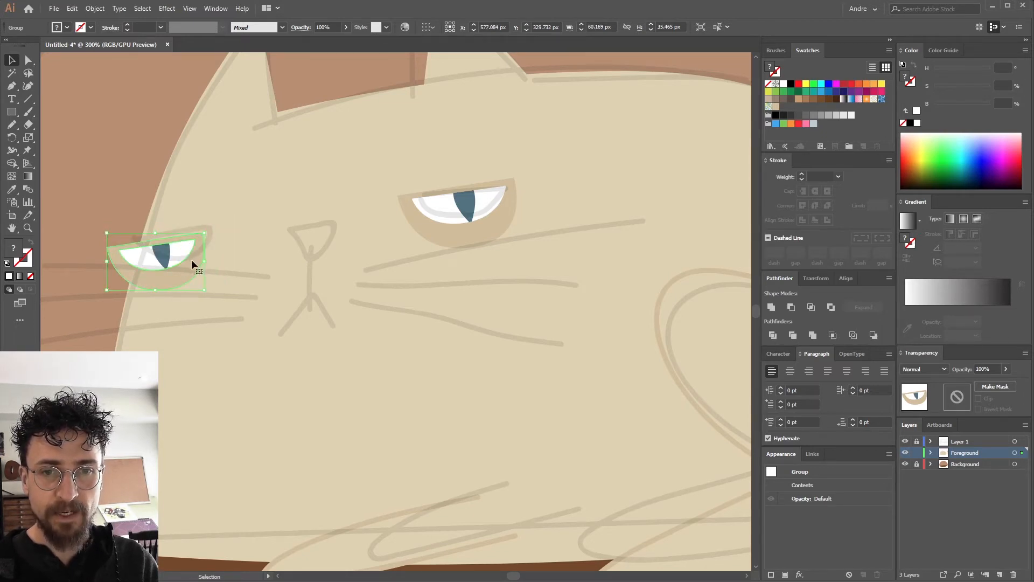
key(Up)
key(Up)
key(Up)
key(Up)
key(Up)
key(Up)
key(Up)
key(shift+Right)
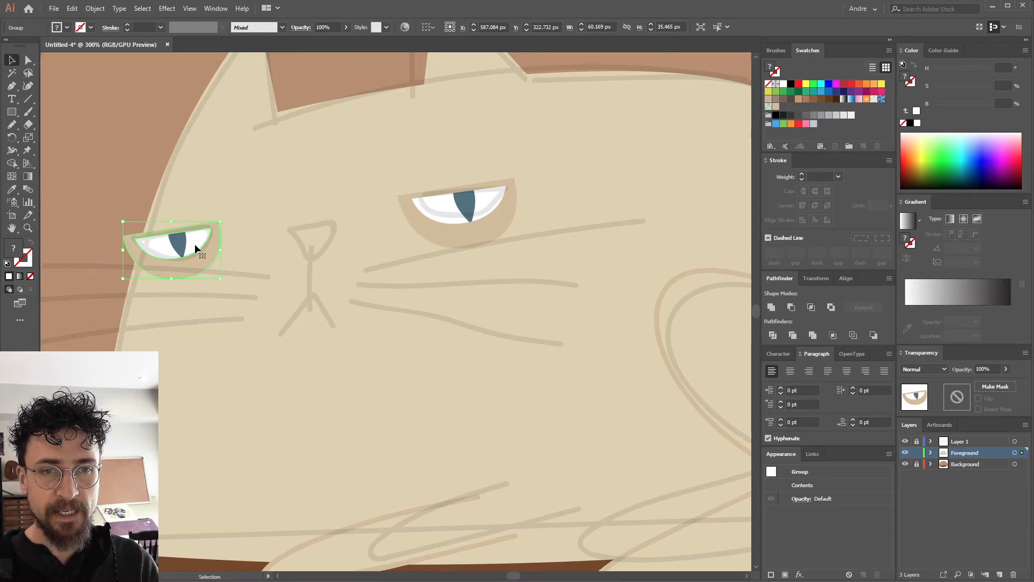
click(101, 166)
Step: Draw a closed triangular nose about 36 by 27 px over the sketched nose with the Pen tool
drag(258, 208, 276, 196)
click(13, 85)
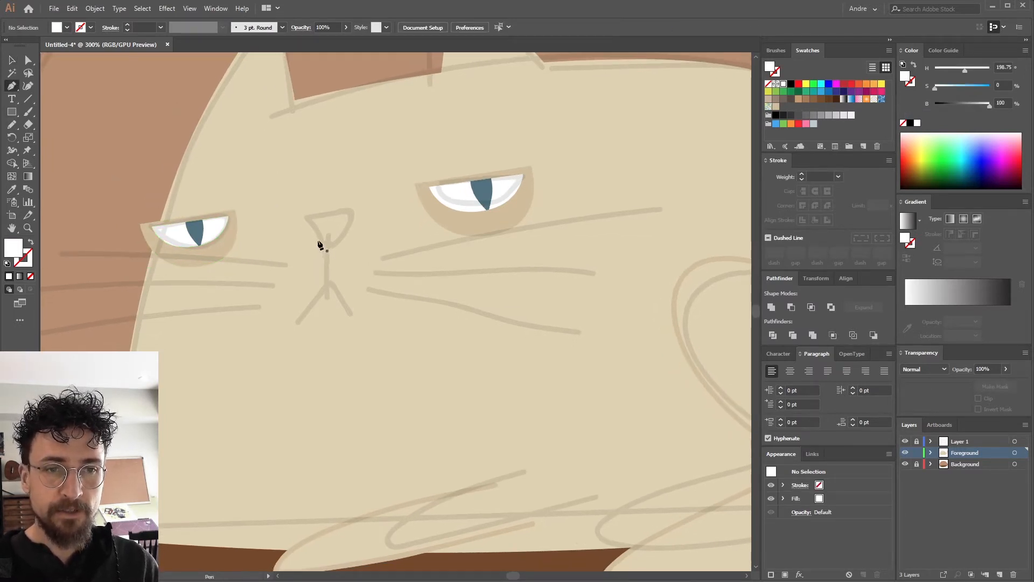
click(299, 217)
click(327, 250)
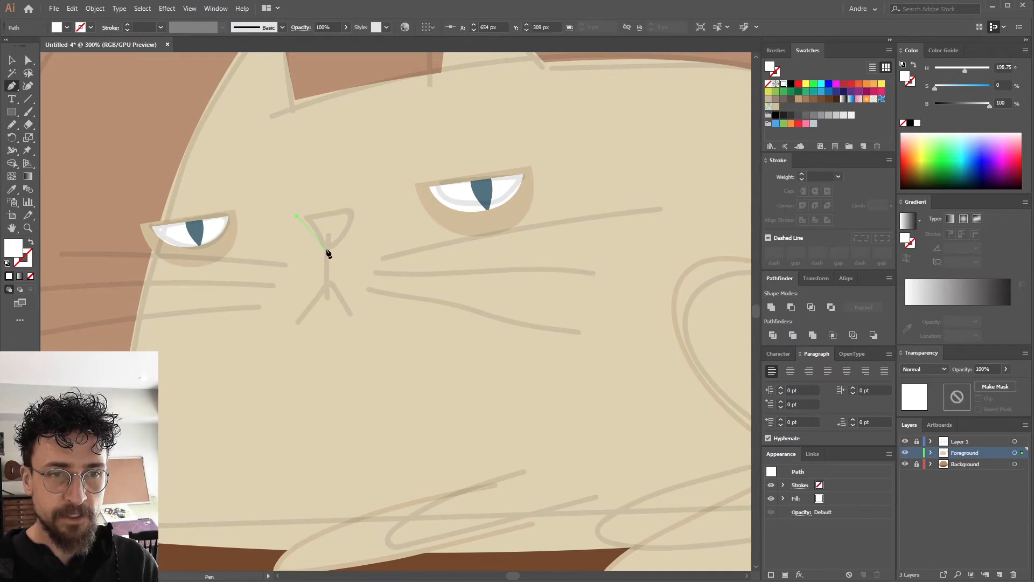
click(355, 209)
click(299, 218)
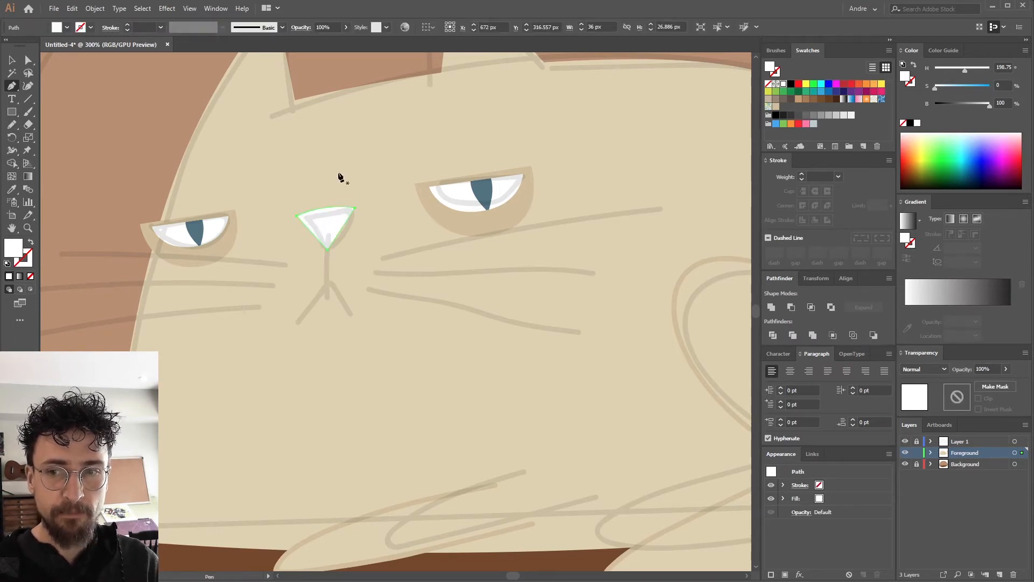
Step: Fill the nose with a muted pink of about H 0, S 31, B 71 and deselect it
key(i)
click(392, 219)
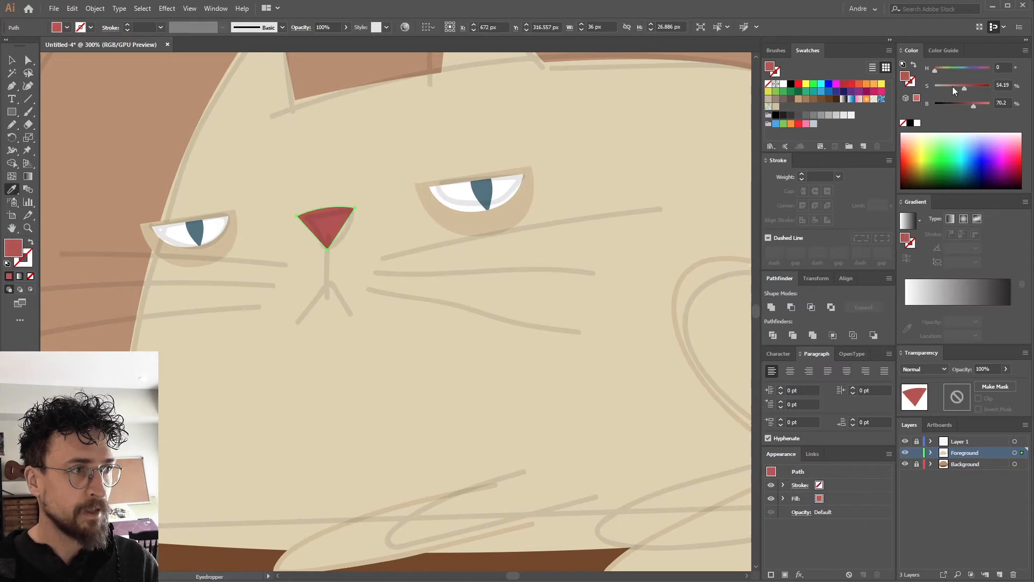
click(952, 87)
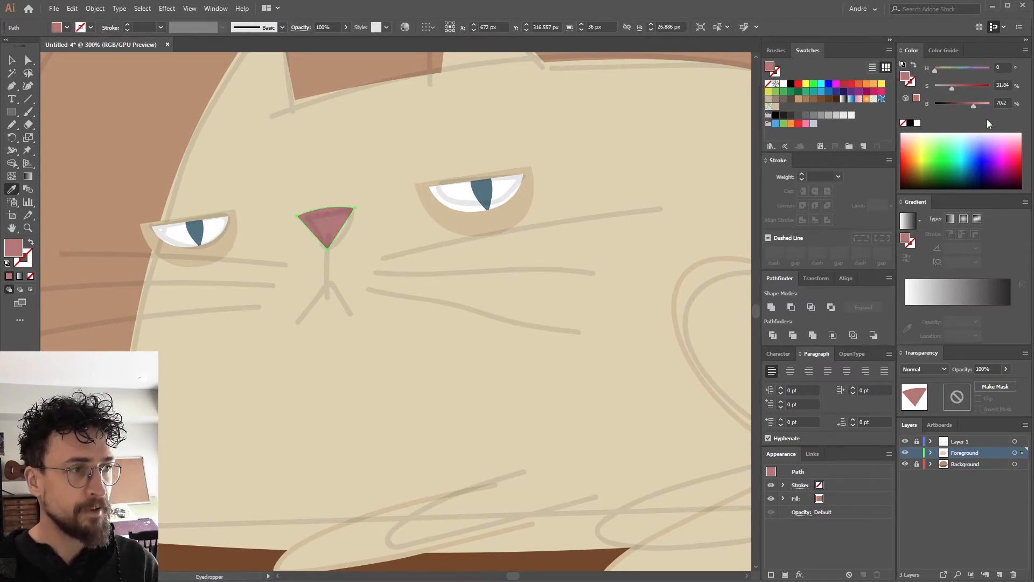
click(971, 107)
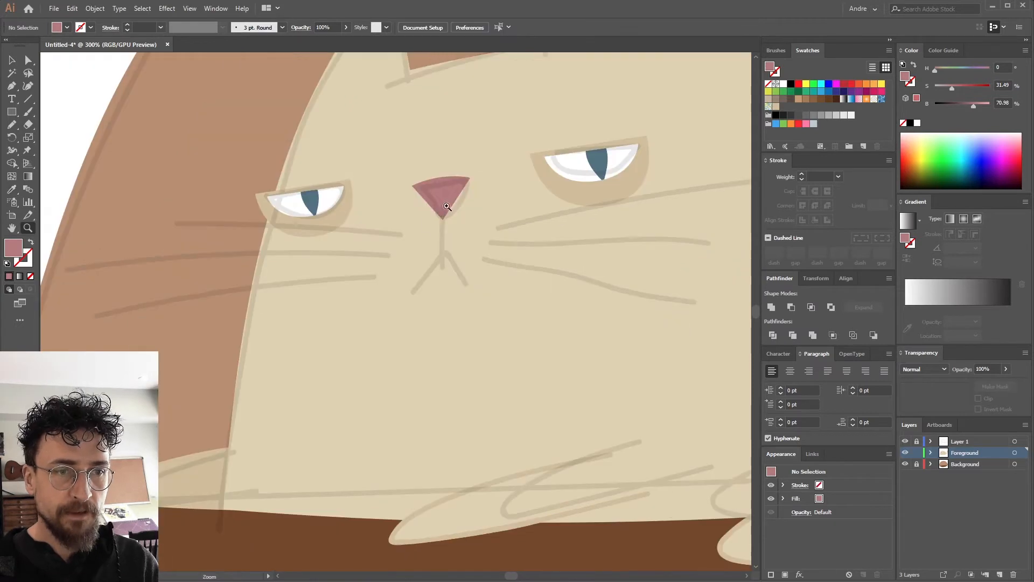
Step: Paint an inverted-Y mouth below the nose in a dark brown of about H 0, S 19, B 51 and tidy its junction
key(b)
drag(443, 207, 446, 249)
key(v)
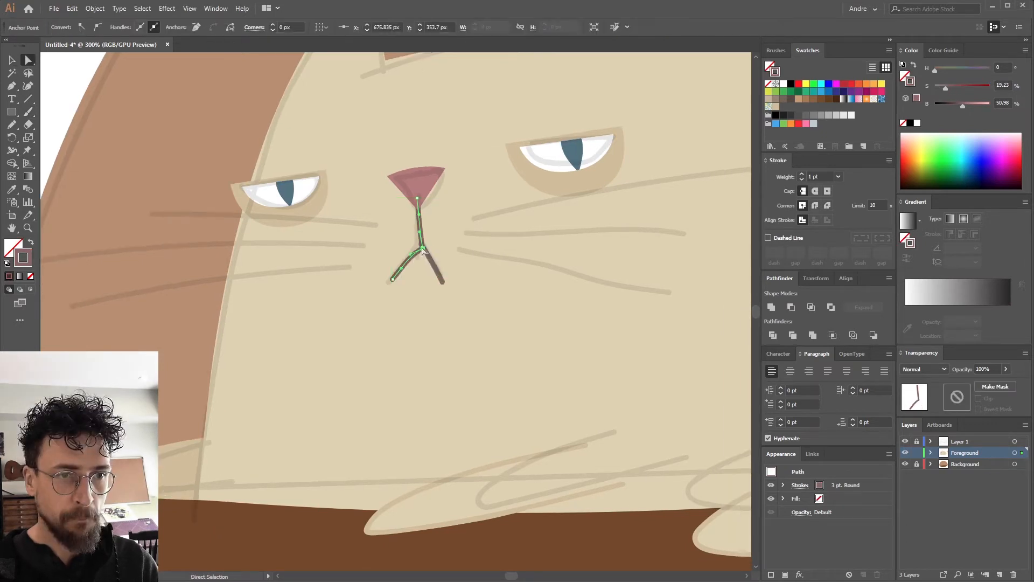
click(422, 248)
drag(422, 244, 412, 254)
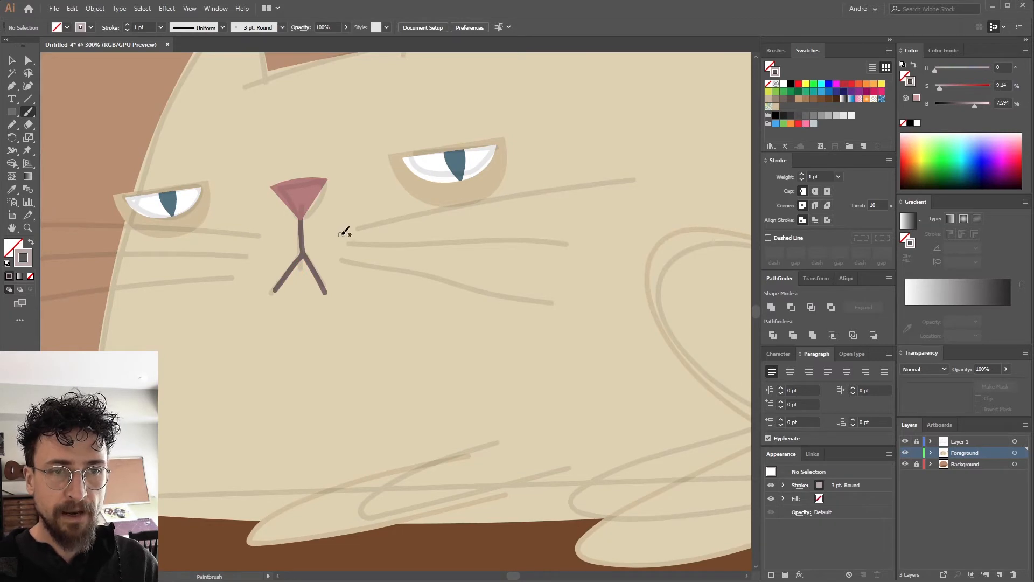
Step: Paint three whiskers fanning out beneath the near eye in grey-brown, about 187 by 72 px overall, and set their stroke weight to 0.5 pt
drag(351, 229, 450, 203)
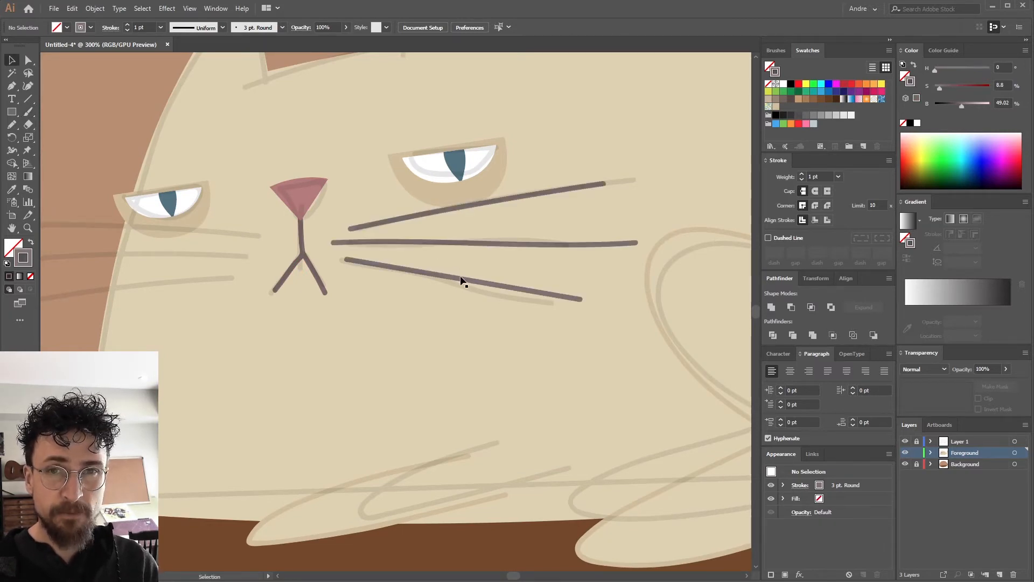
click(462, 282)
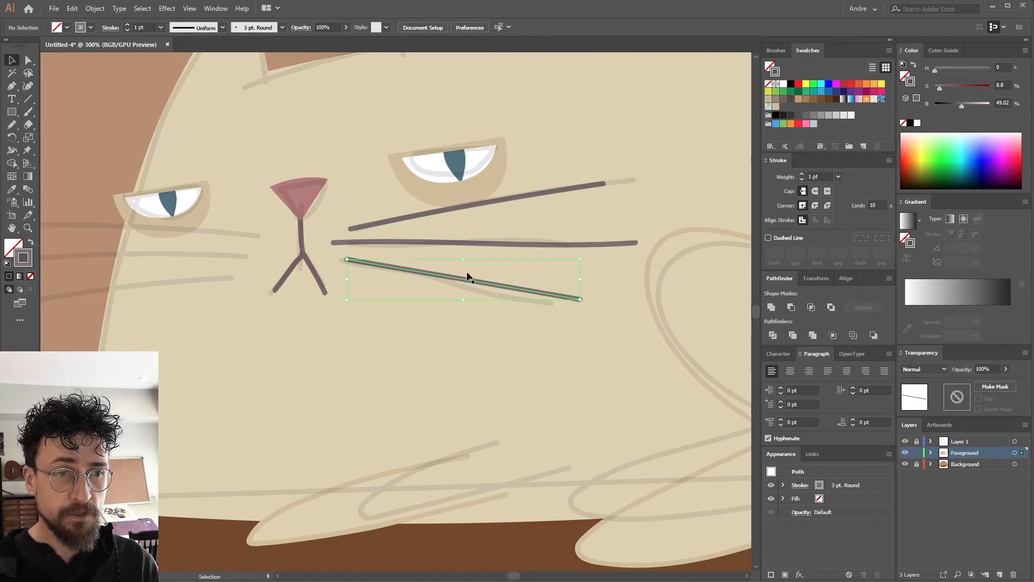
shift+click(508, 244)
shift+click(513, 207)
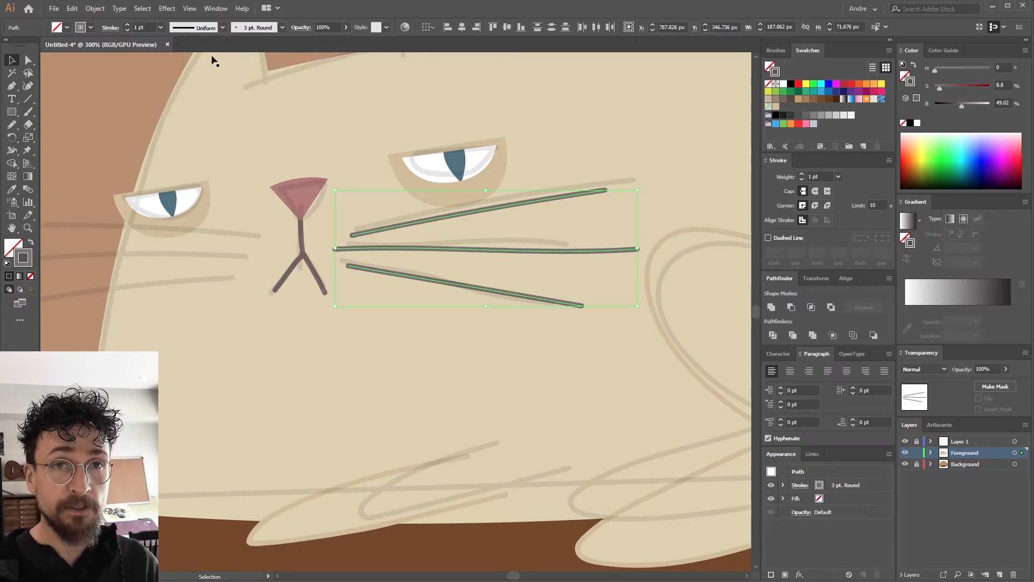
click(215, 9)
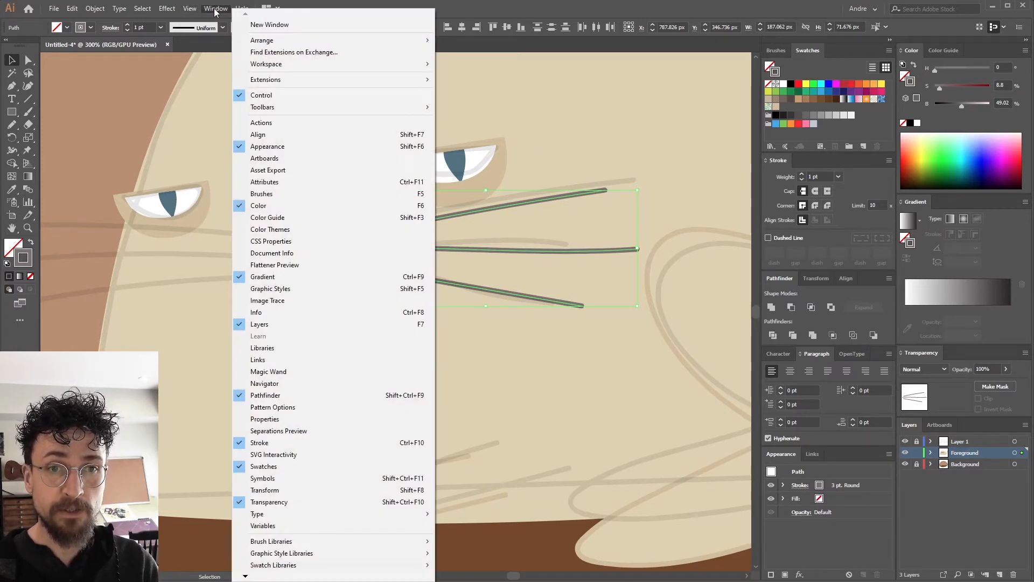
click(215, 9)
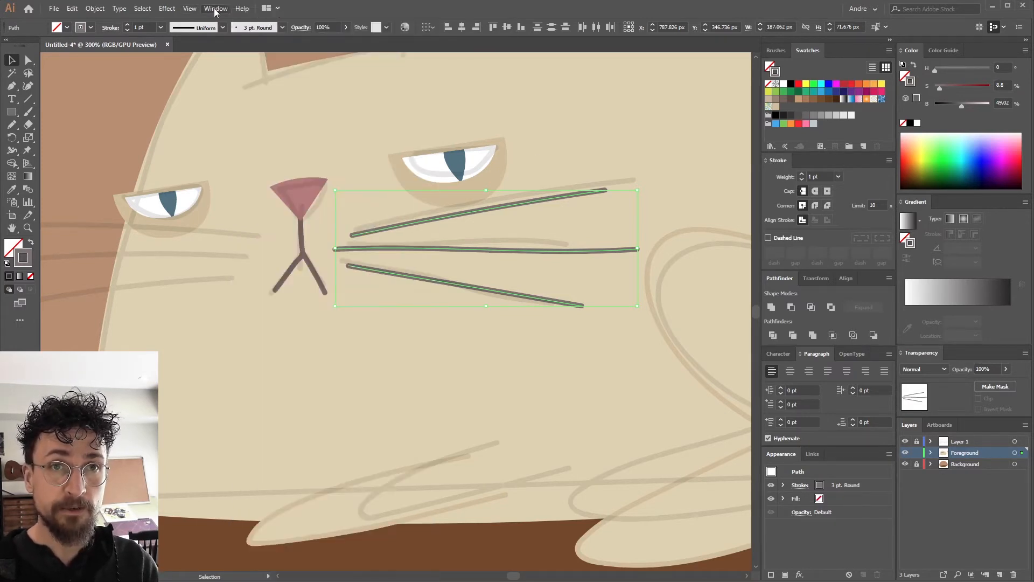
click(839, 177)
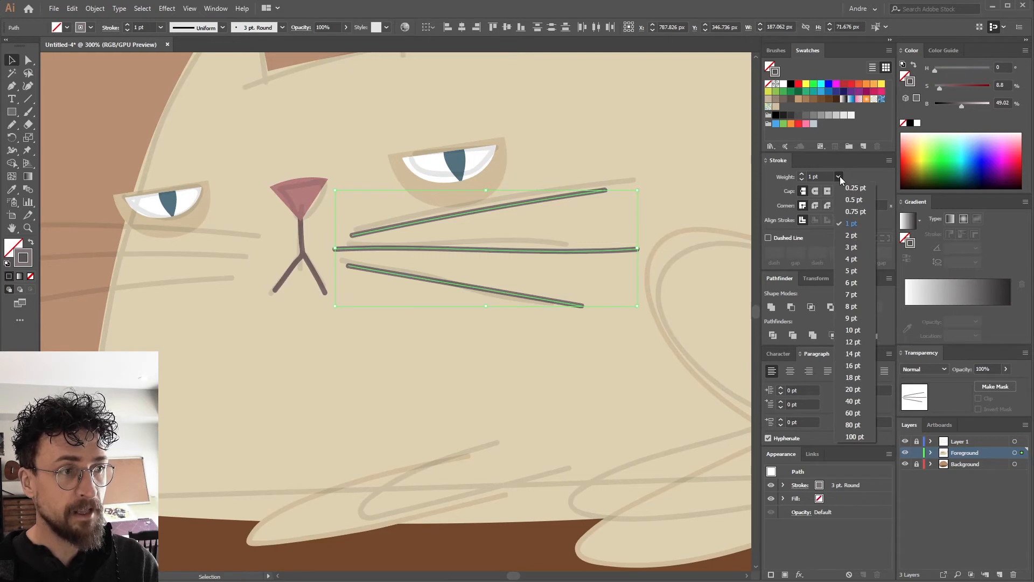
click(854, 200)
Step: Group the three whiskers and place a copy of the group across the far side of the cat's face
drag(256, 176, 378, 173)
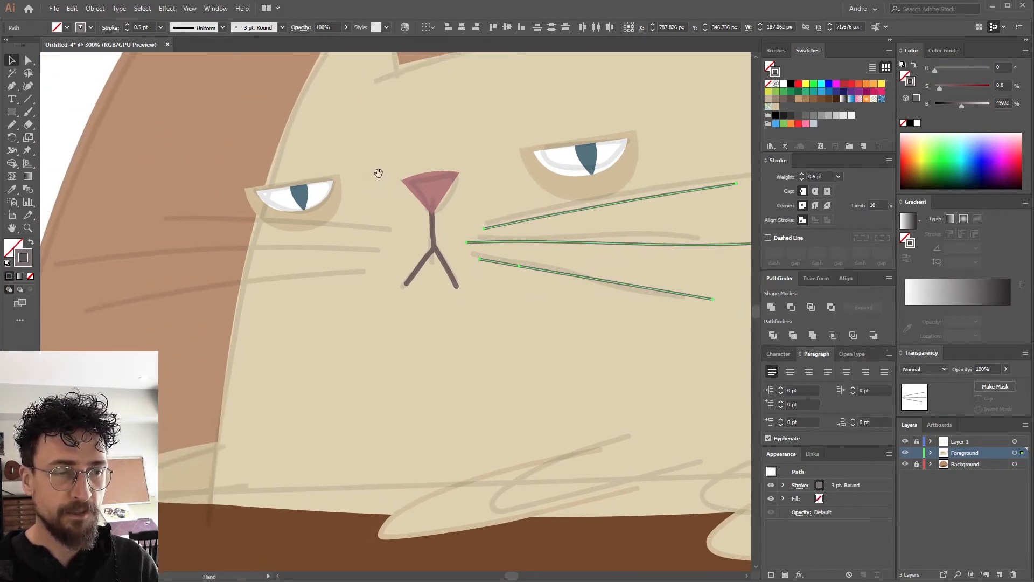
drag(716, 221, 708, 213)
key(ctrl+g)
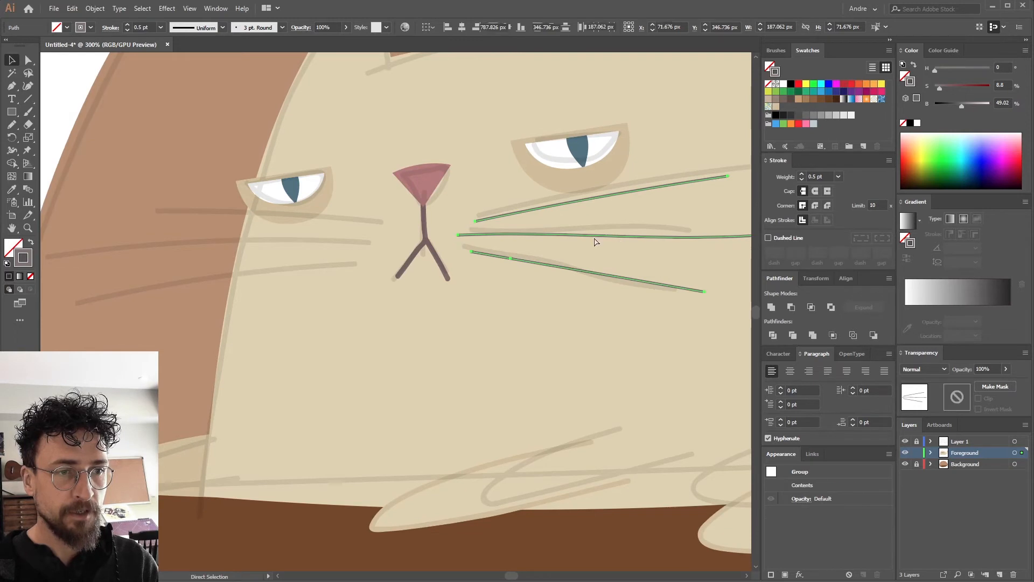
drag(596, 233, 230, 233)
drag(322, 206, 451, 209)
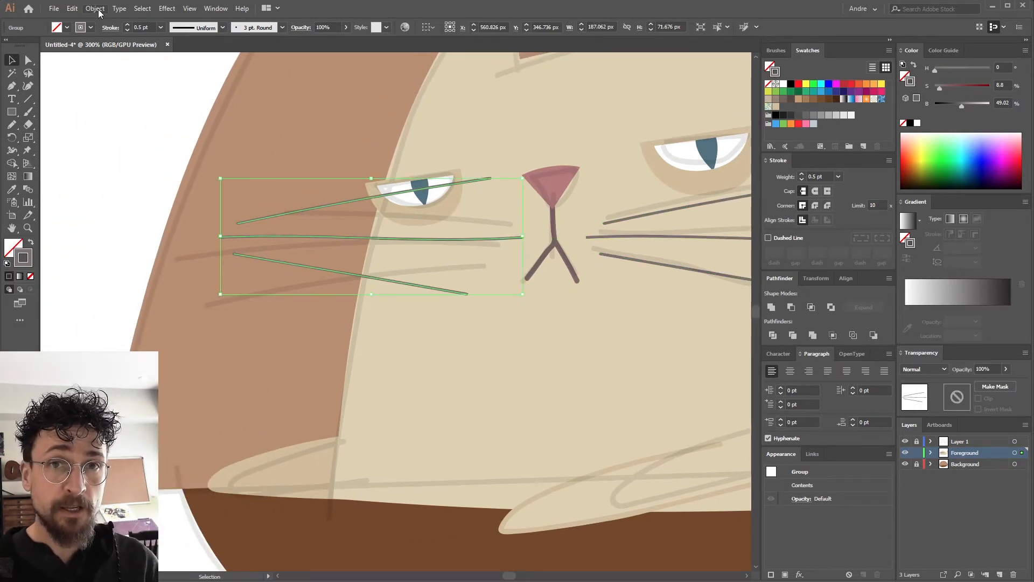
Step: Reflect the copied whisker group across the vertical axis and move it beneath the far eye
click(99, 12)
mouse_move(115, 21)
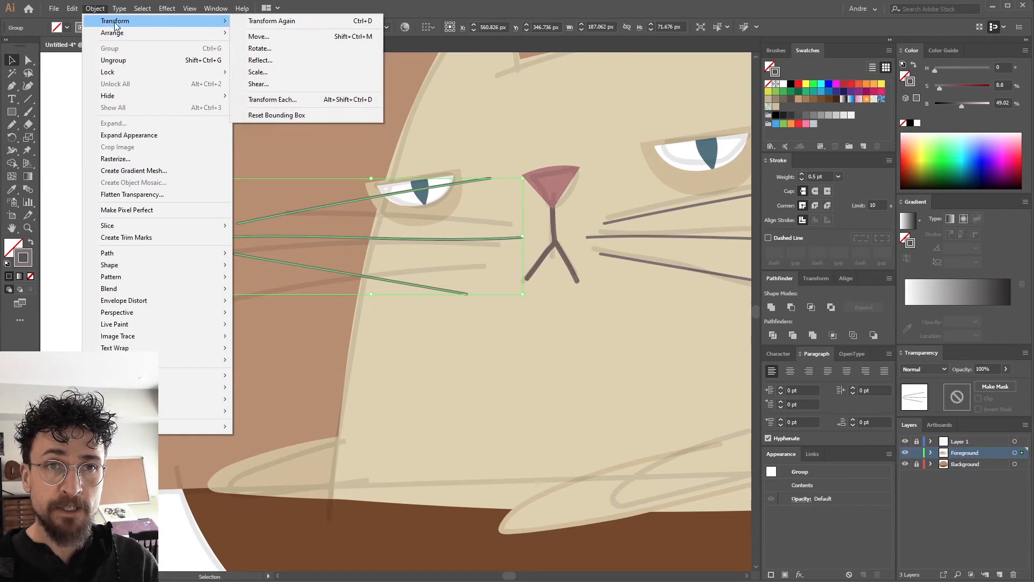
click(287, 60)
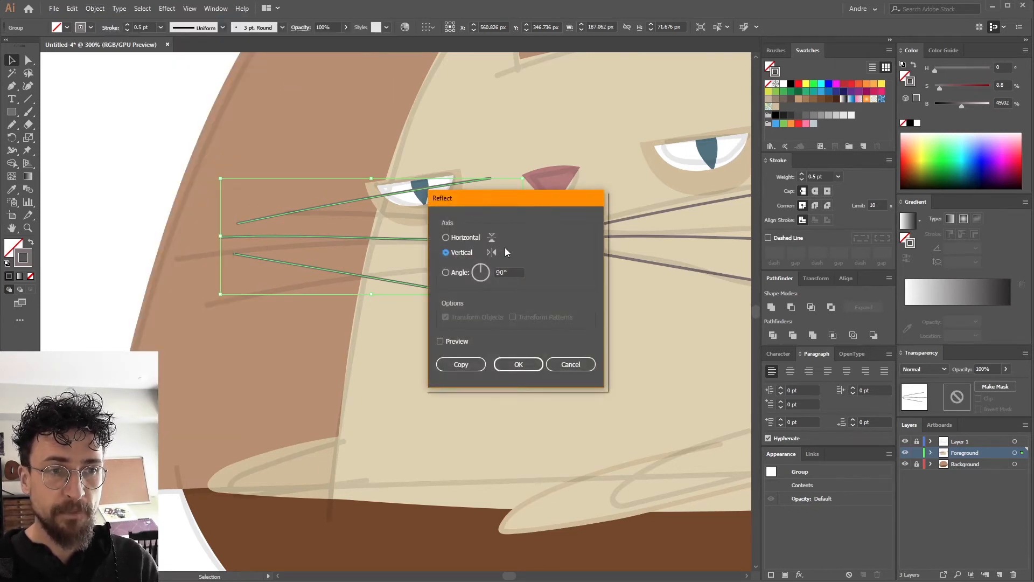
click(518, 364)
drag(459, 237, 467, 249)
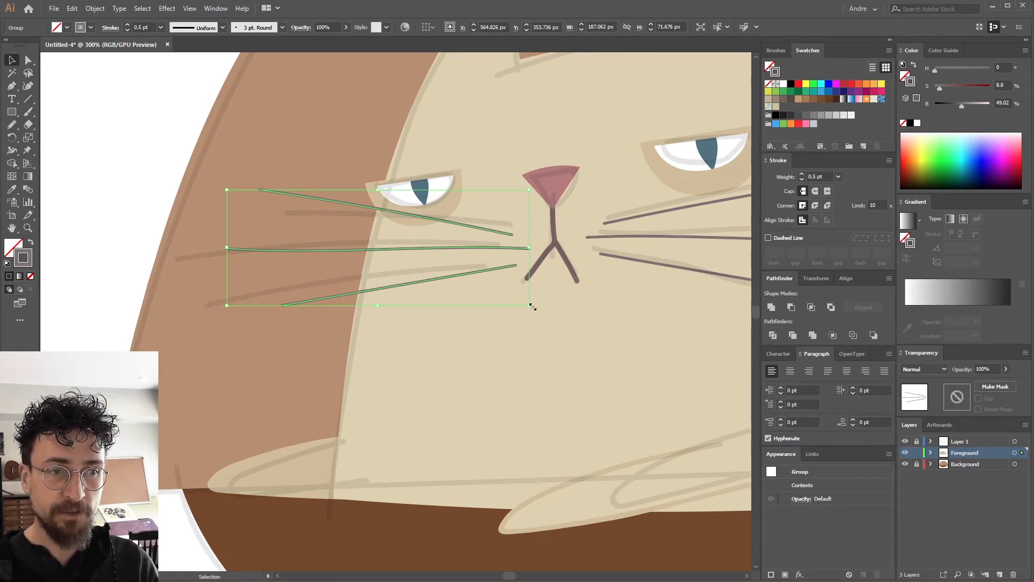
mouse_move(531, 306)
mouse_down()
mouse_move(541, 316)
mouse_move(503, 289)
mouse_move(526, 300)
mouse_up()
key(a)
key(v)
key(ctrl+z)
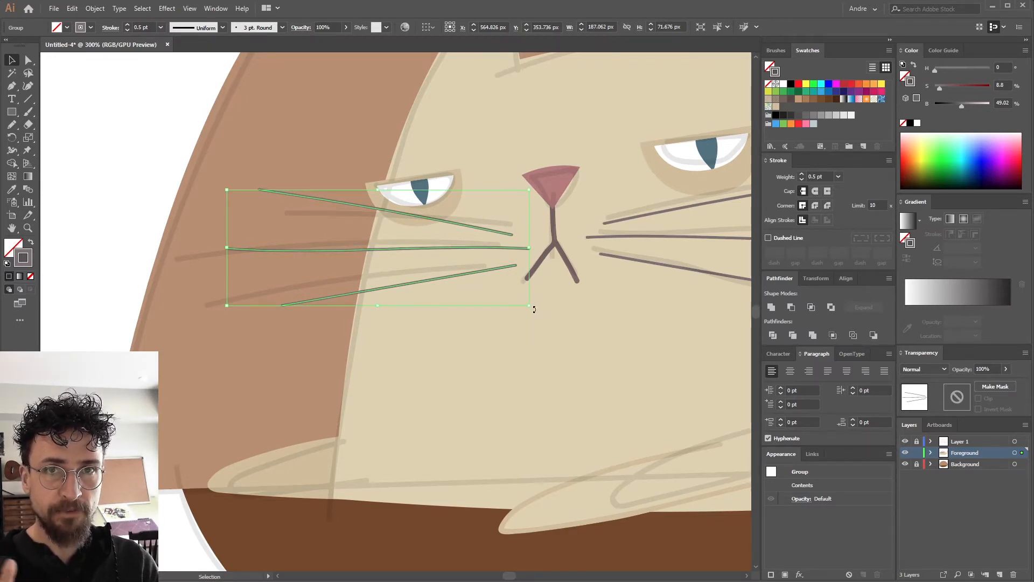
Step: Rotate the mirrored whiskers counterclockwise to follow the face's tilt and shift them down beneath the far eye
drag(534, 308, 548, 282)
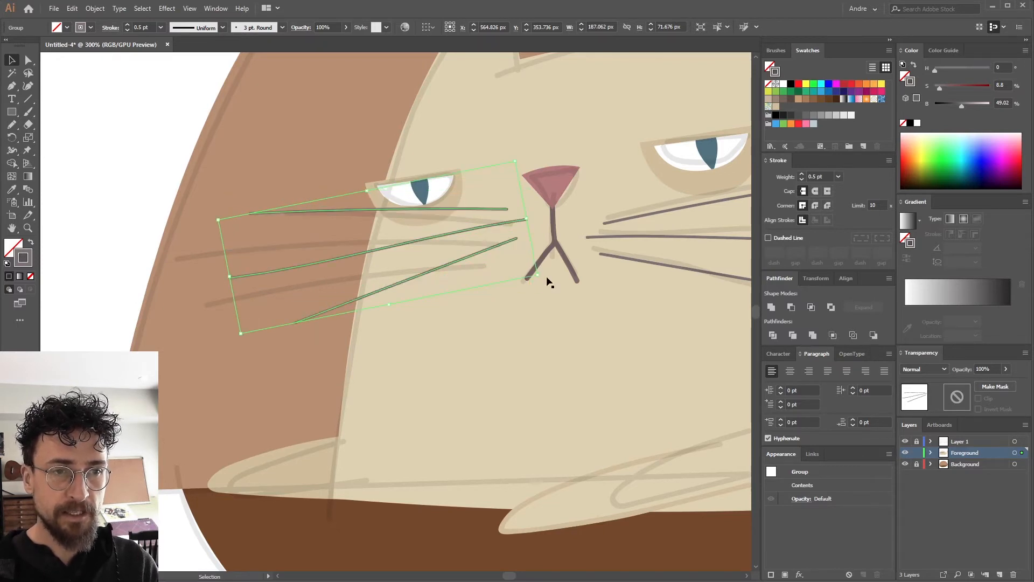
drag(481, 226, 485, 248)
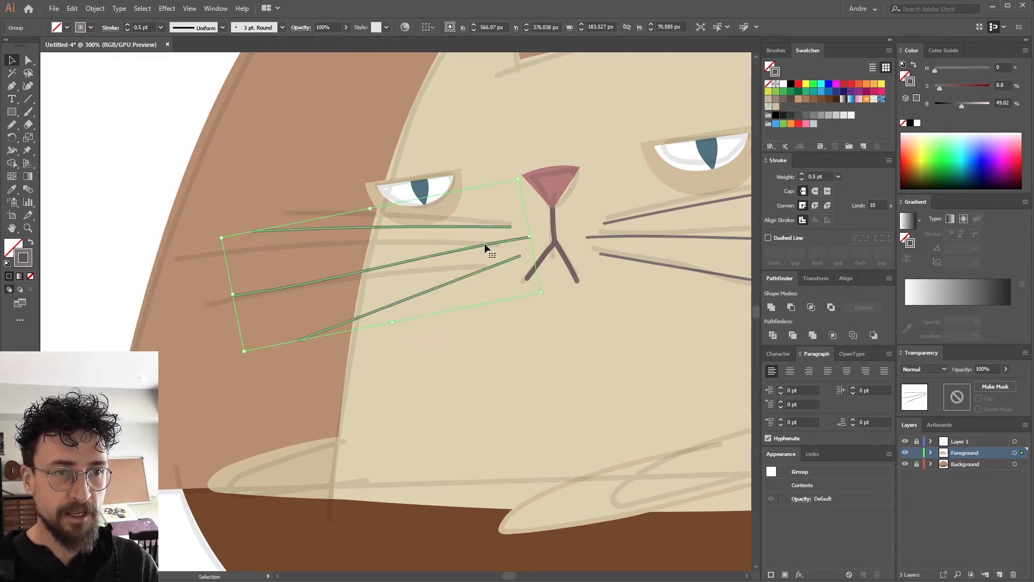
Step: Pick up the front paw's outline style by selecting it, and hide the sketch in Layer 1
scroll(485, 244, down, 1)
drag(546, 435, 402, 318)
scroll(402, 318, up, 2)
click(332, 304)
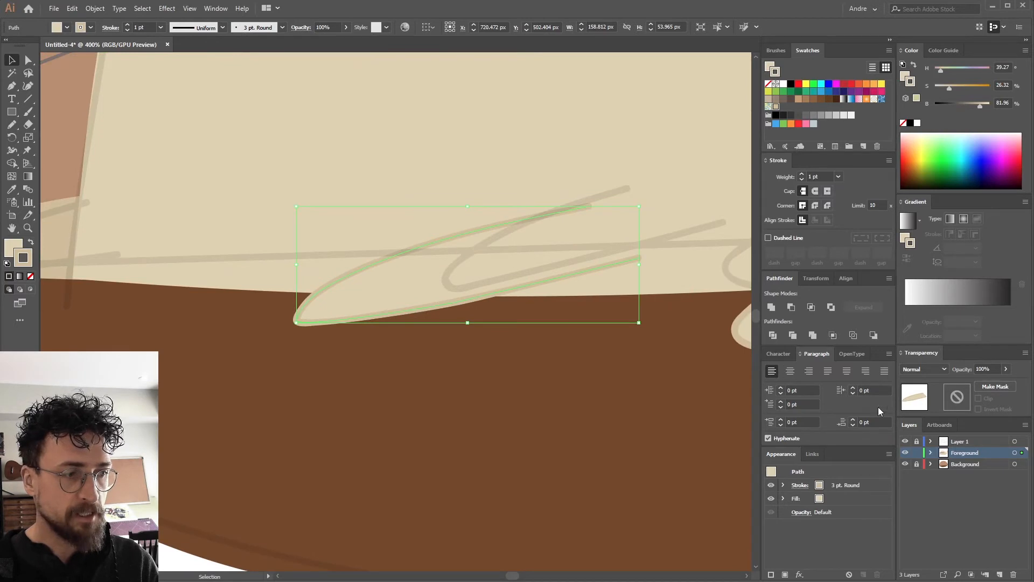
click(905, 441)
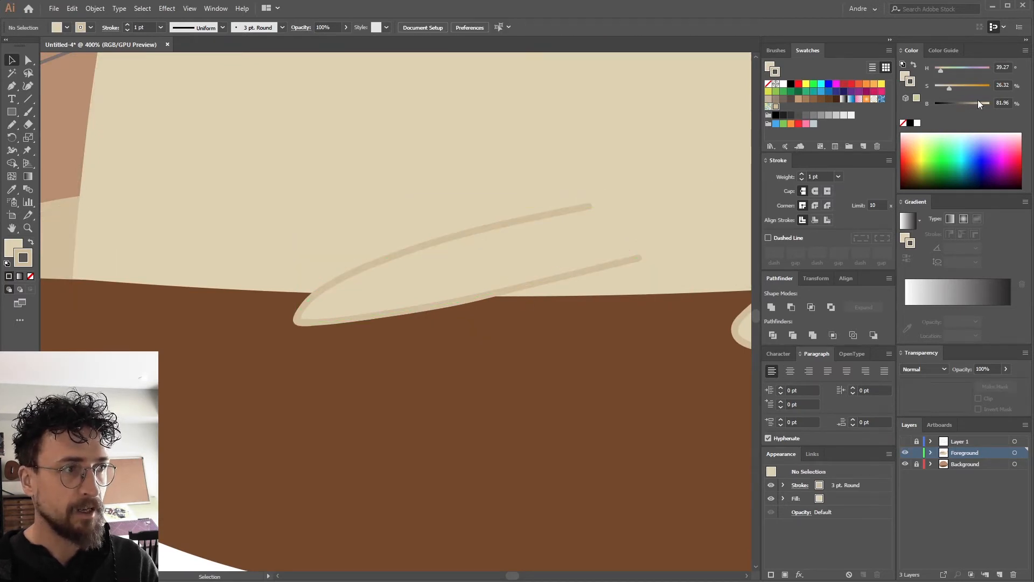
Step: Paint short claw lines on the three paws in a darker tan of about H 39, S 27, B 63, without fill
drag(978, 100, 970, 104)
key(b)
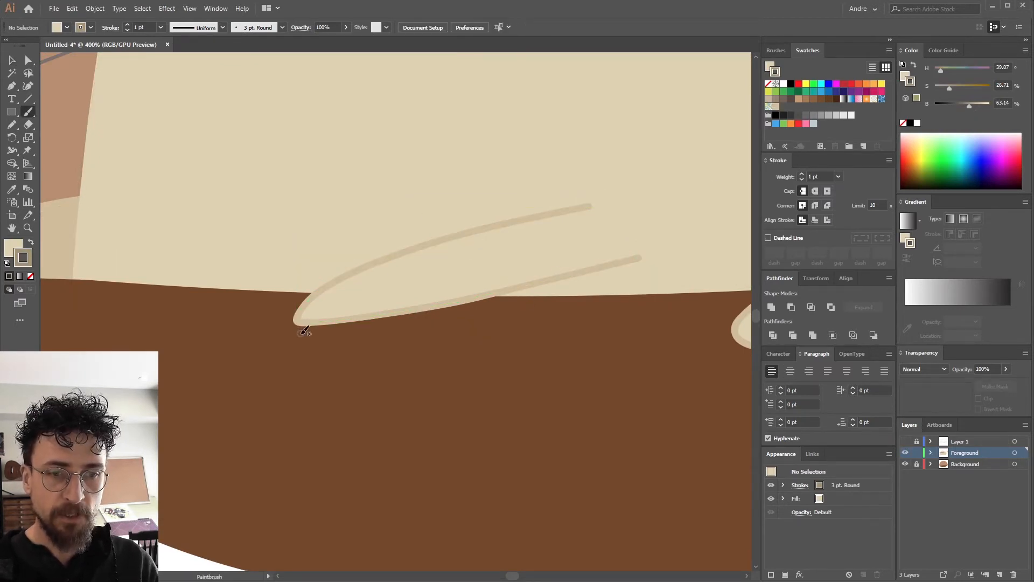
key(/)
scroll(232, 277, left, 5)
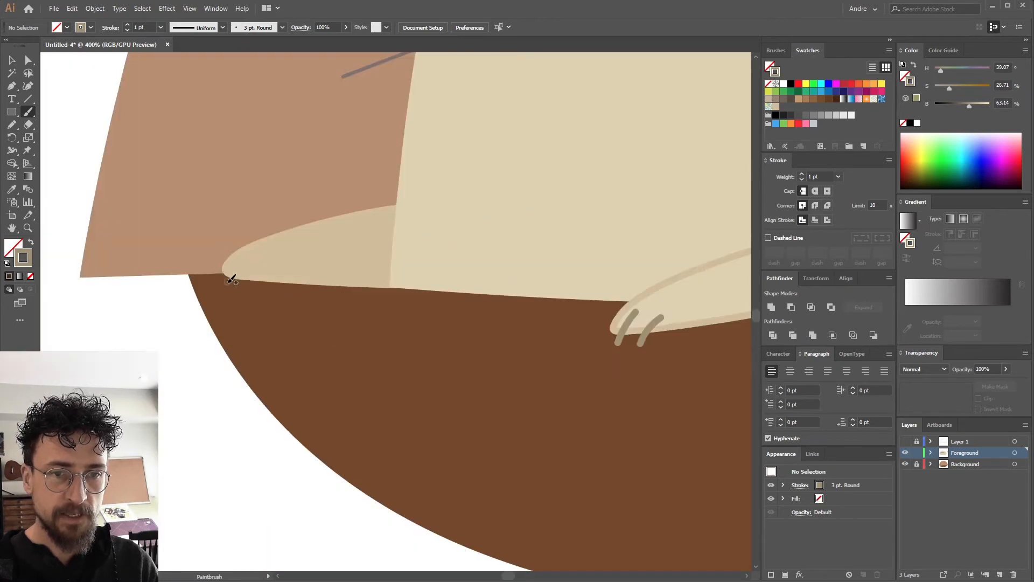
scroll(471, 350, right, 5)
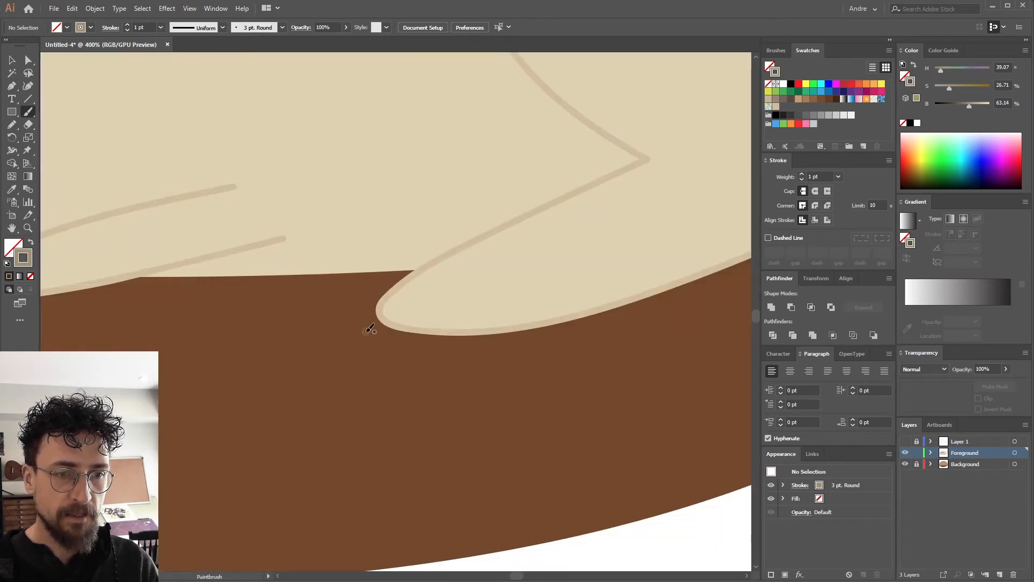
drag(386, 329, 407, 304)
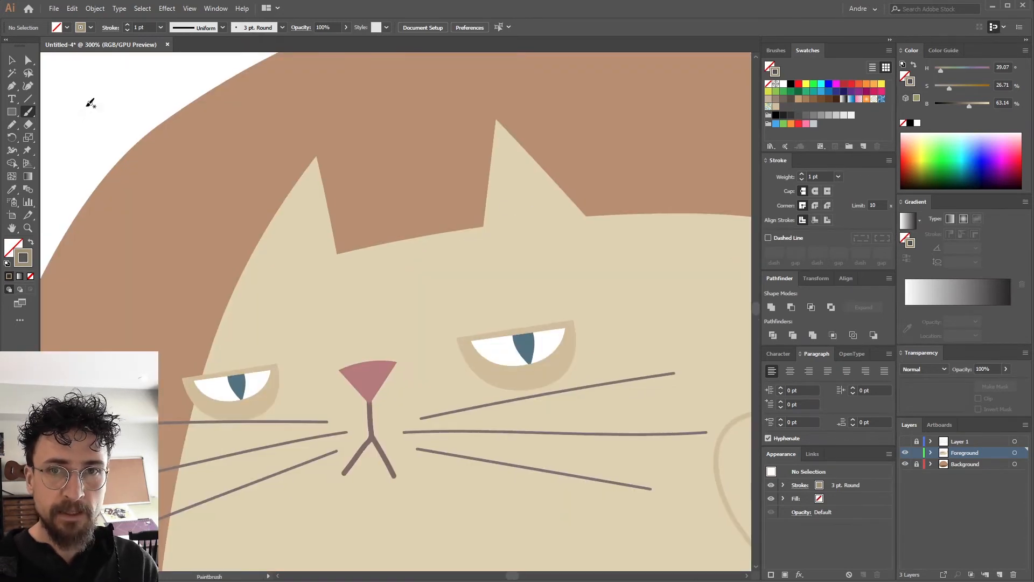
Step: Sample the nose's pink and draw a triangular inner ear with a curved base inside the near ear using the Pen tool
click(14, 86)
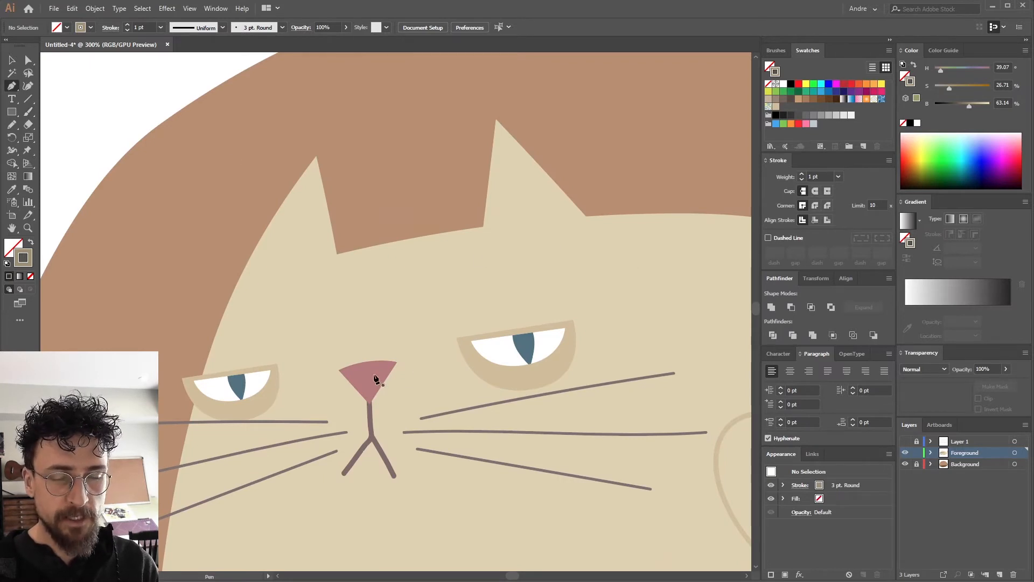
key(i)
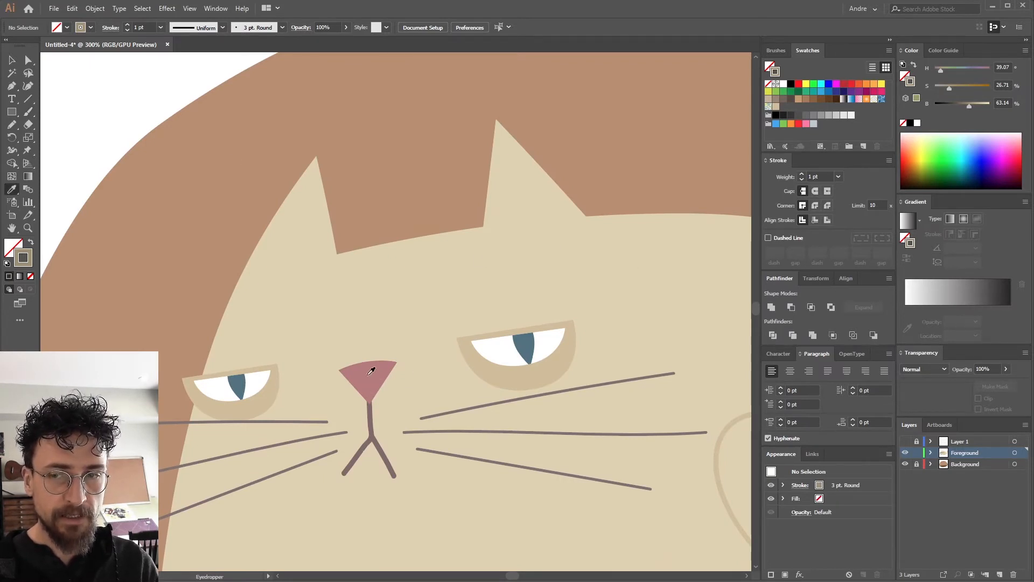
click(371, 370)
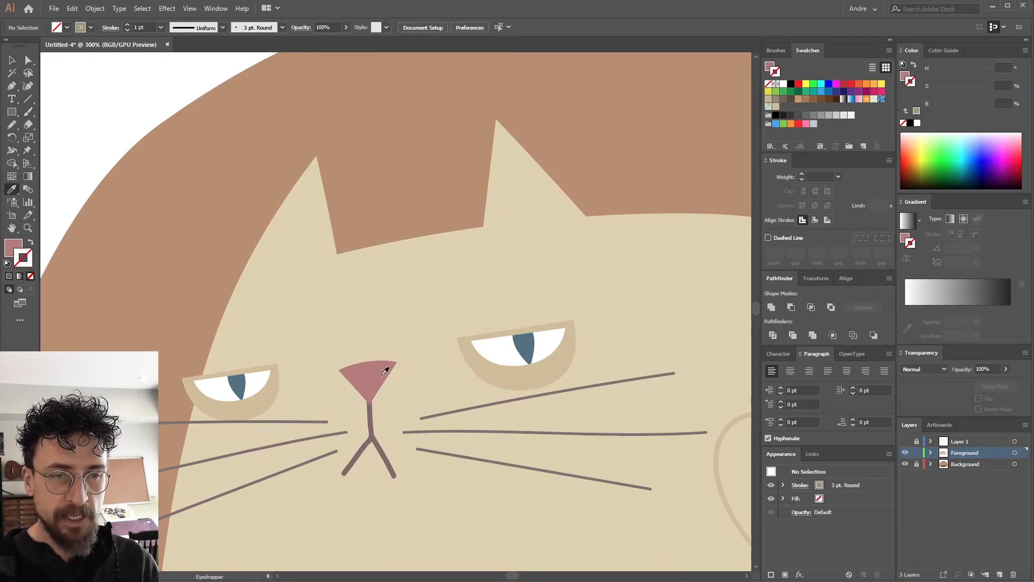
click(12, 86)
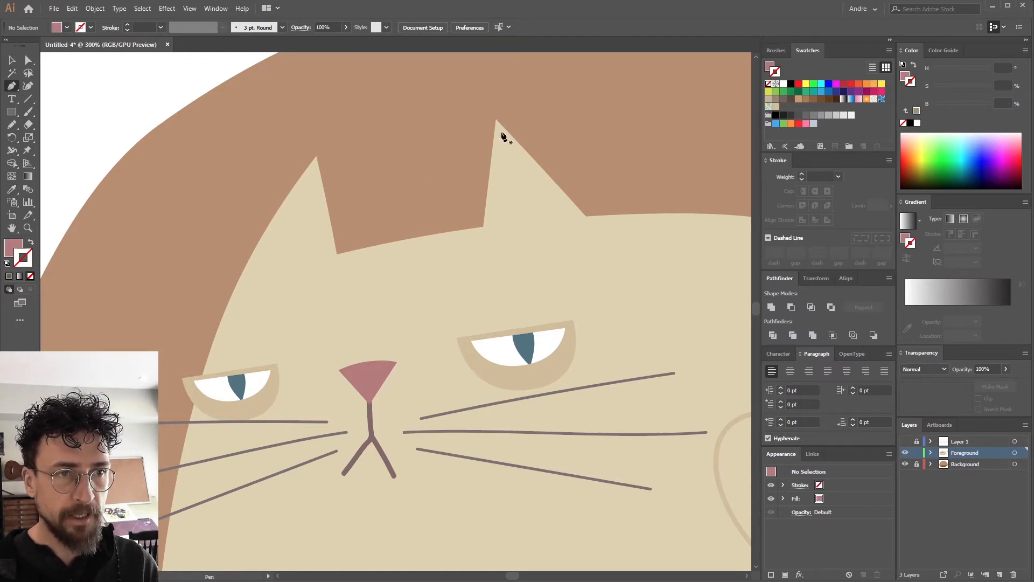
click(502, 135)
click(501, 222)
drag(573, 215, 613, 214)
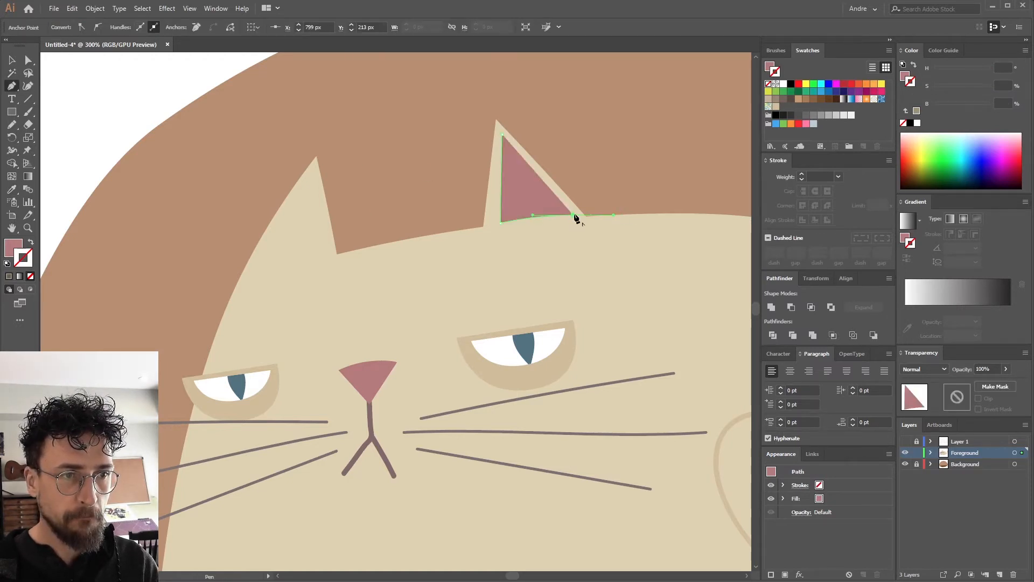
click(503, 135)
ctrl+click(377, 149)
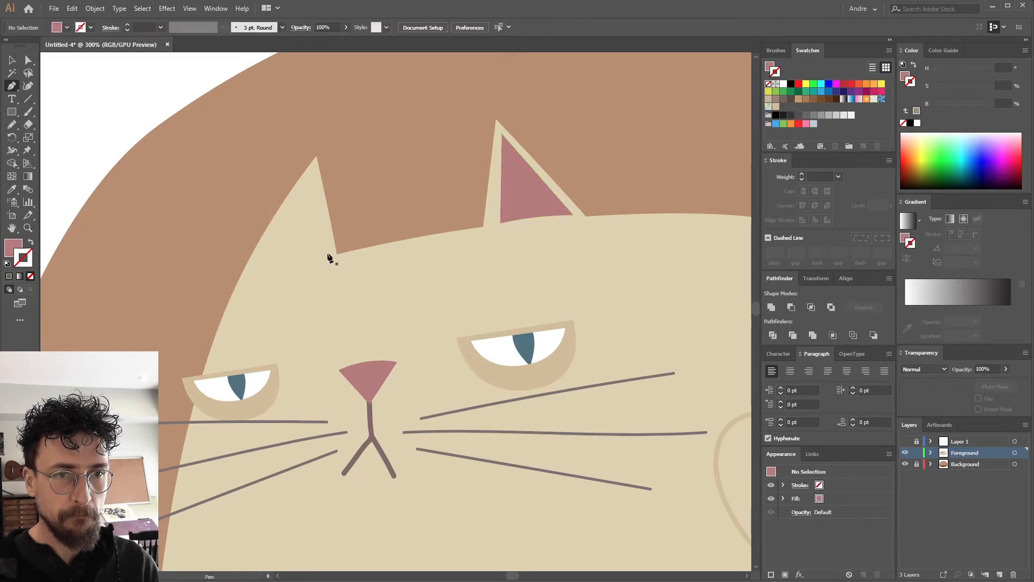
Step: Draw a matching pink inner-ear shape with curved edges inside the far ear and deselect it
click(325, 257)
click(311, 172)
drag(250, 275, 239, 308)
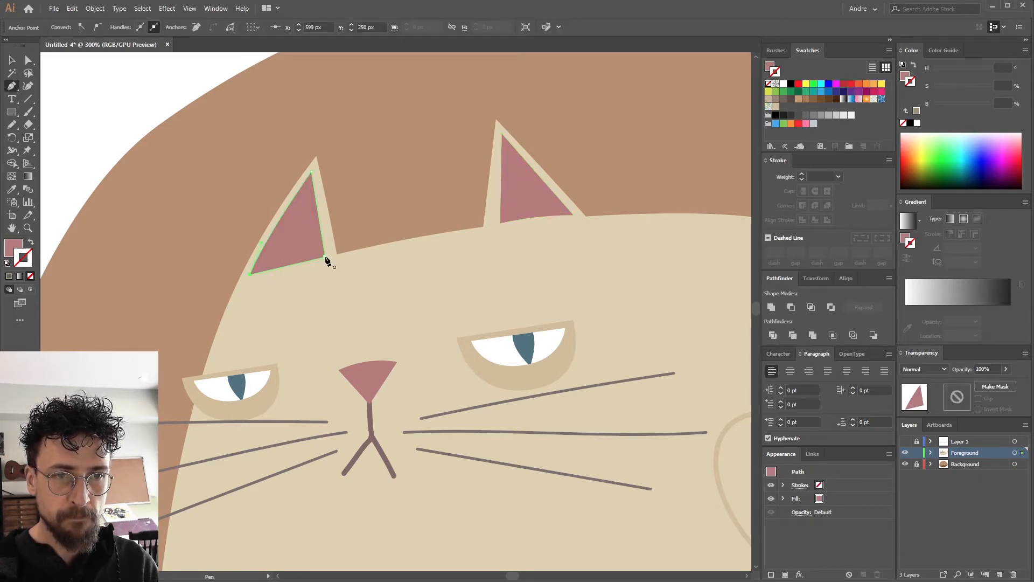
drag(326, 256, 374, 249)
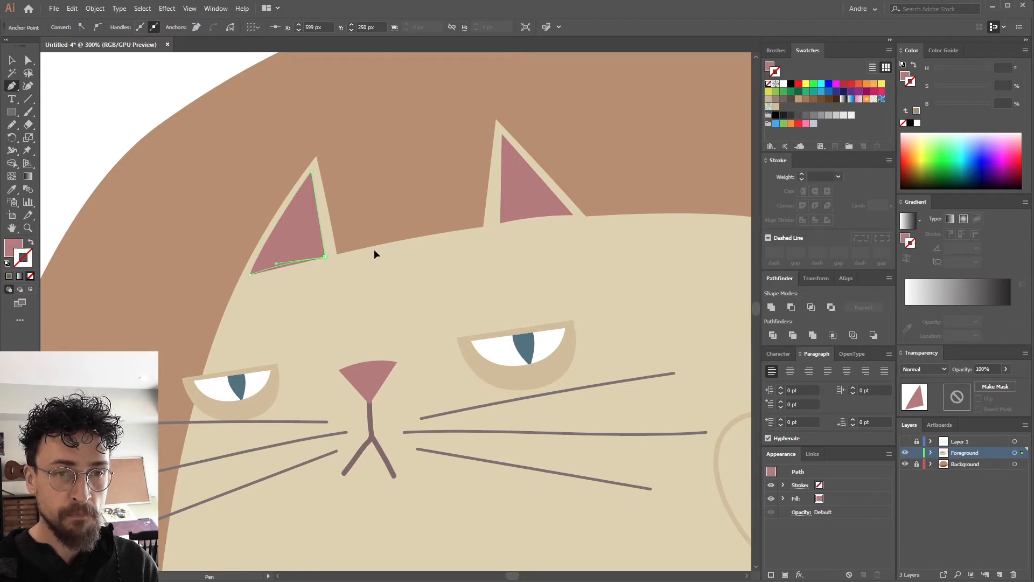
ctrl+click(374, 249)
Step: Paint a small tuft of hairs between the ears in the cat's cream colour, about H 42, S 21, B 88, at 1 pt
key(b)
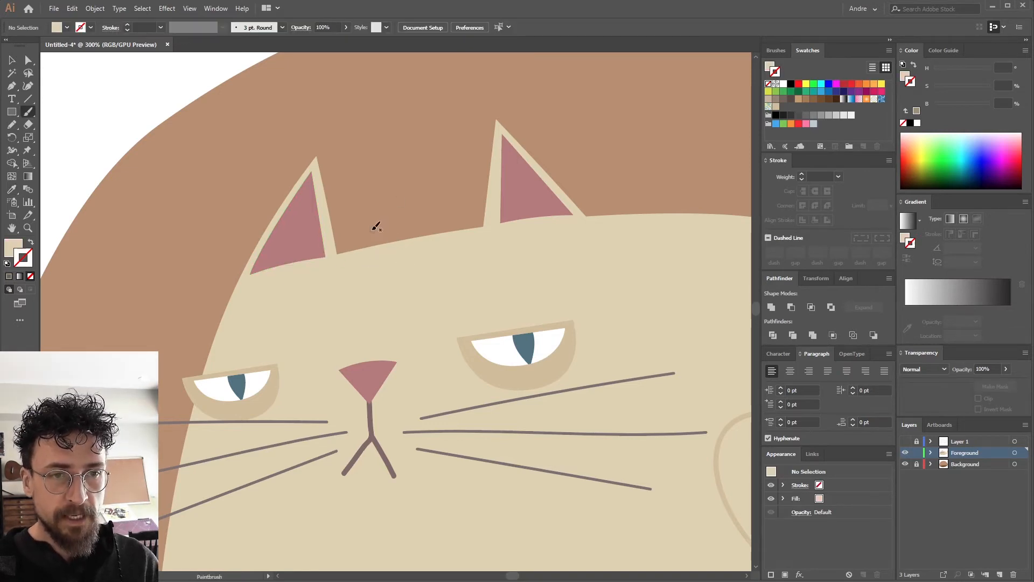
mouse_move(385, 229)
mouse_down()
mouse_move(407, 257)
mouse_move(390, 208)
mouse_move(406, 239)
mouse_up()
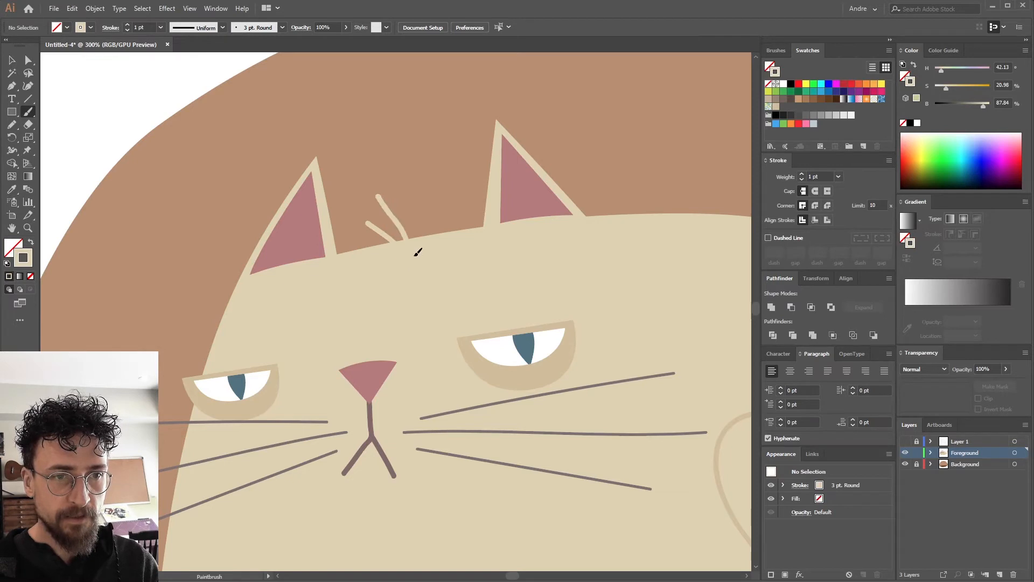
key(ctrl+1)
key(shift+x)
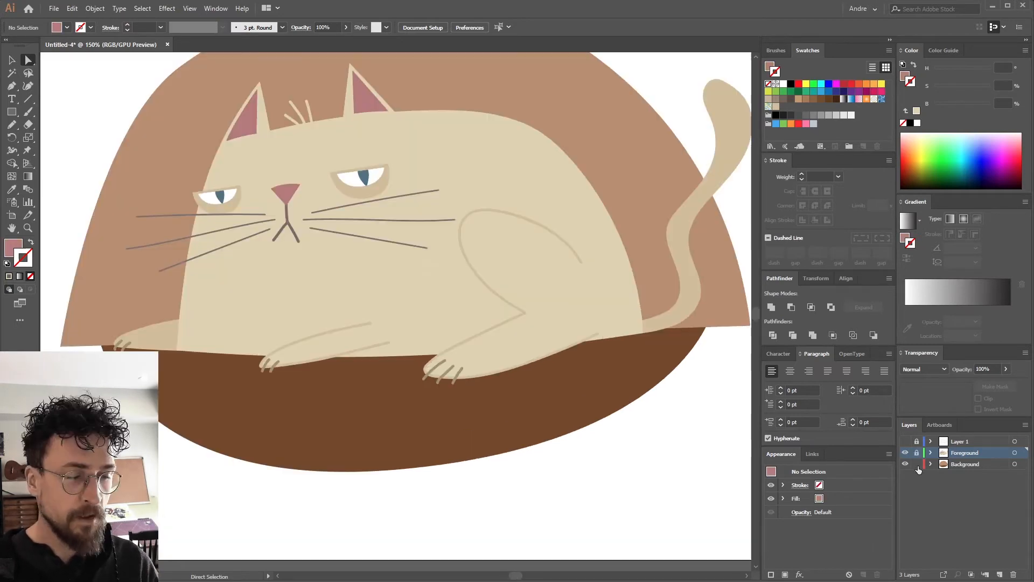
Step: Make the Background layer active and pick up the dark brown of the base shape beneath the cat
click(968, 464)
drag(206, 391, 267, 381)
key(v)
click(268, 385)
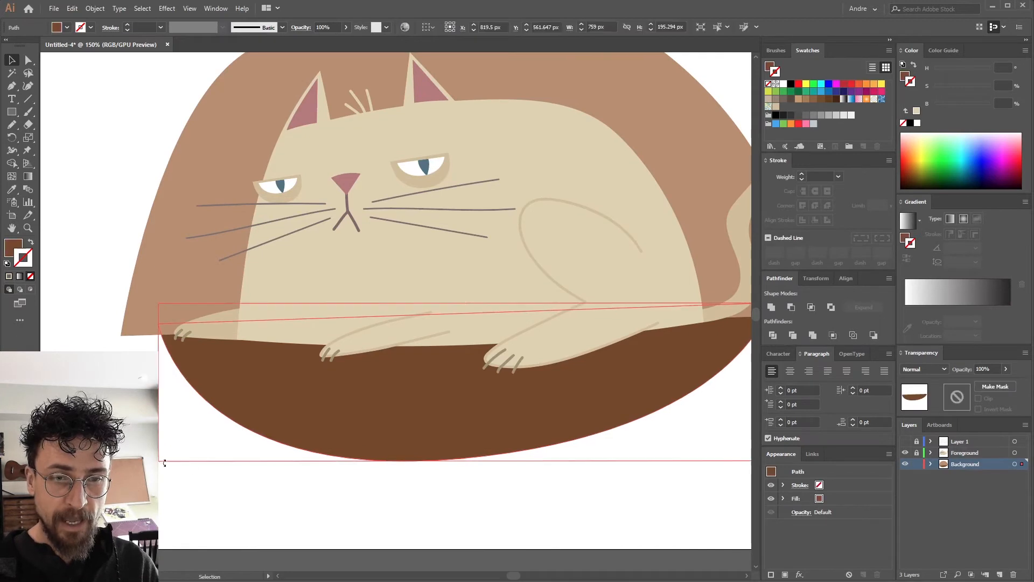
click(250, 515)
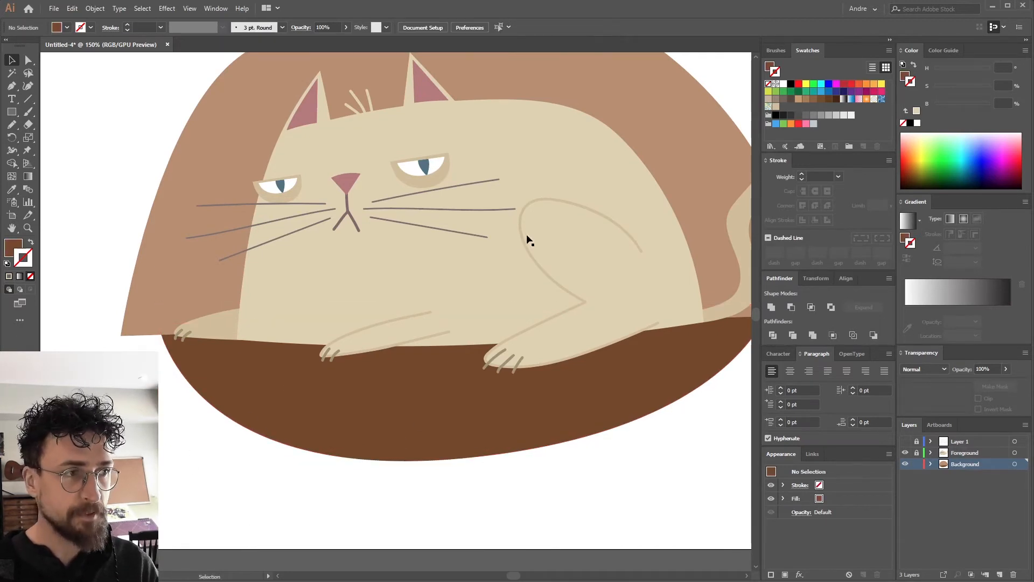
Step: Paint a fringe of short brown bristles around the base's curved lower edge with the 3 pt. Round brush at 1 pt
key(x)
key(b)
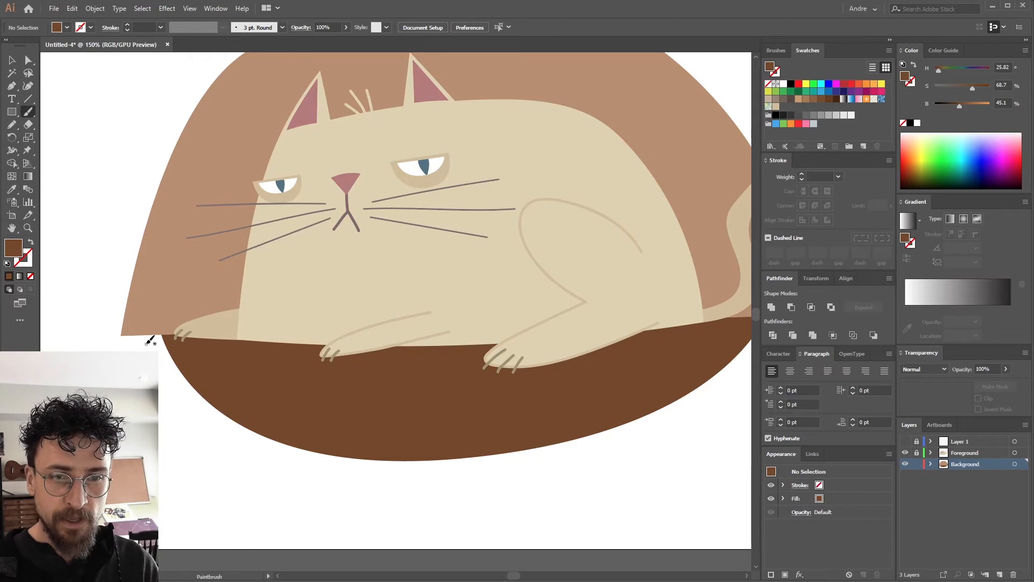
drag(161, 340, 174, 354)
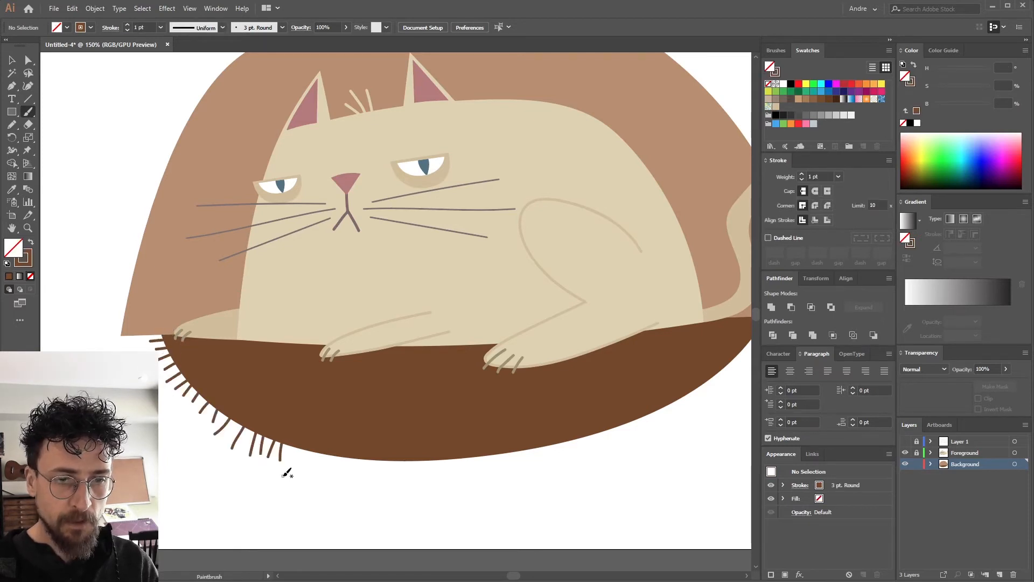
mouse_move(297, 464)
mouse_down()
mouse_move(299, 448)
mouse_move(348, 459)
mouse_up()
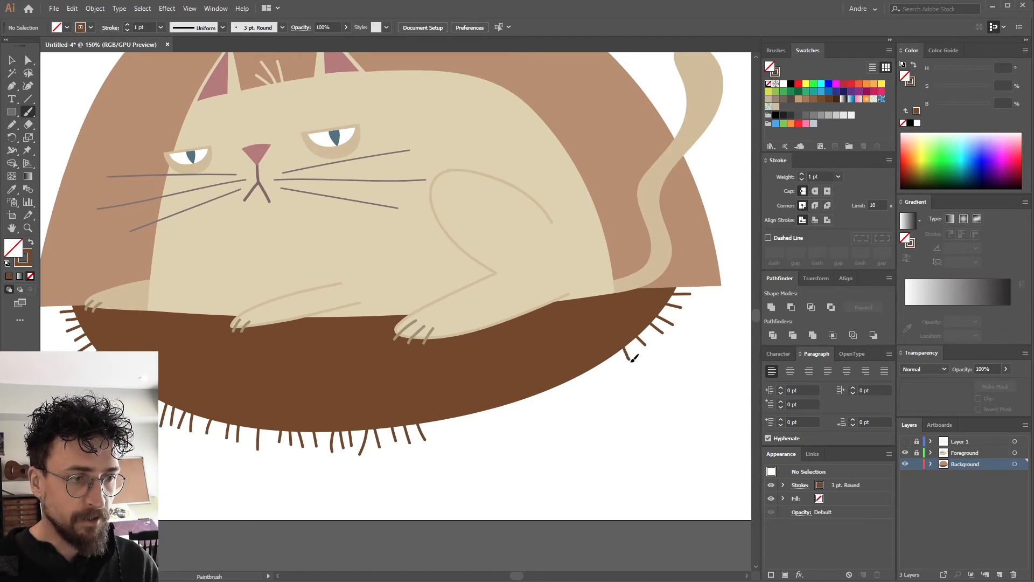
mouse_move(611, 350)
mouse_down()
mouse_move(626, 371)
mouse_move(644, 359)
mouse_move(572, 397)
mouse_up()
mouse_move(429, 424)
mouse_down()
mouse_move(433, 441)
mouse_move(510, 426)
mouse_up()
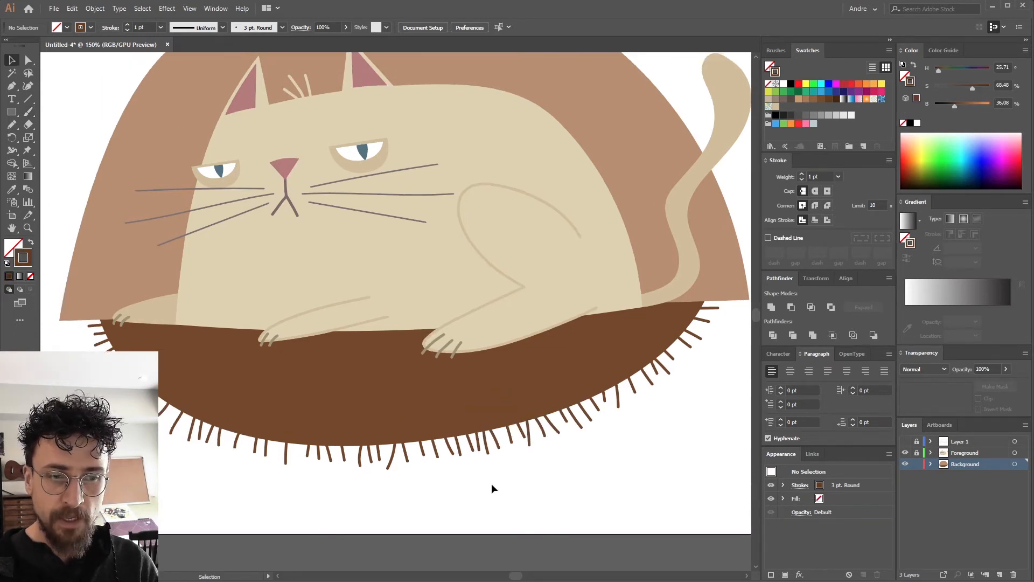
Step: Select the brown base together with all its bristles, group them, and deselect the group
mouse_move(712, 481)
mouse_down()
mouse_move(76, 325)
mouse_move(89, 320)
mouse_up()
scroll(377, 323, right, 5)
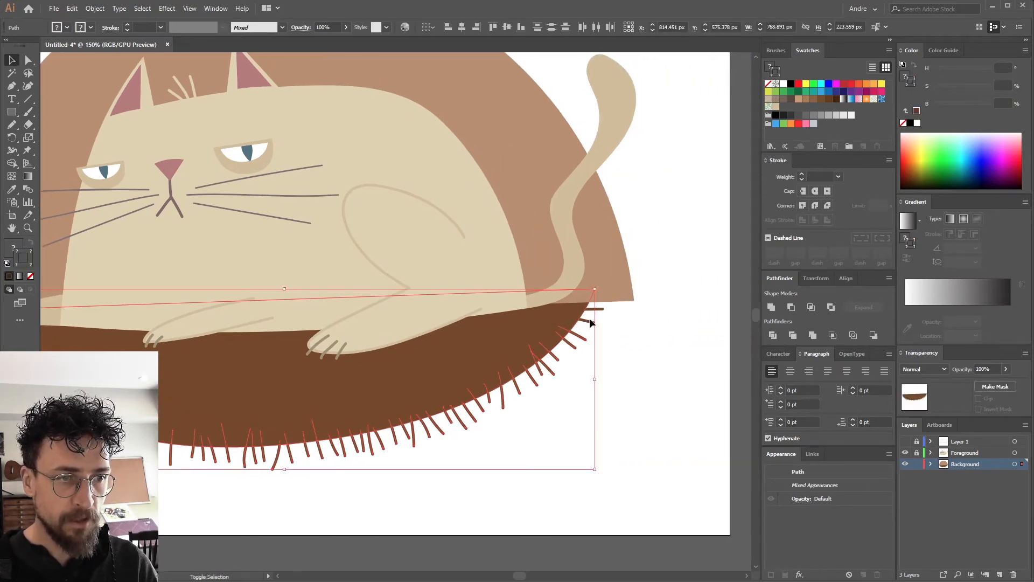
scroll(485, 324, left, 2)
key(ctrl+g)
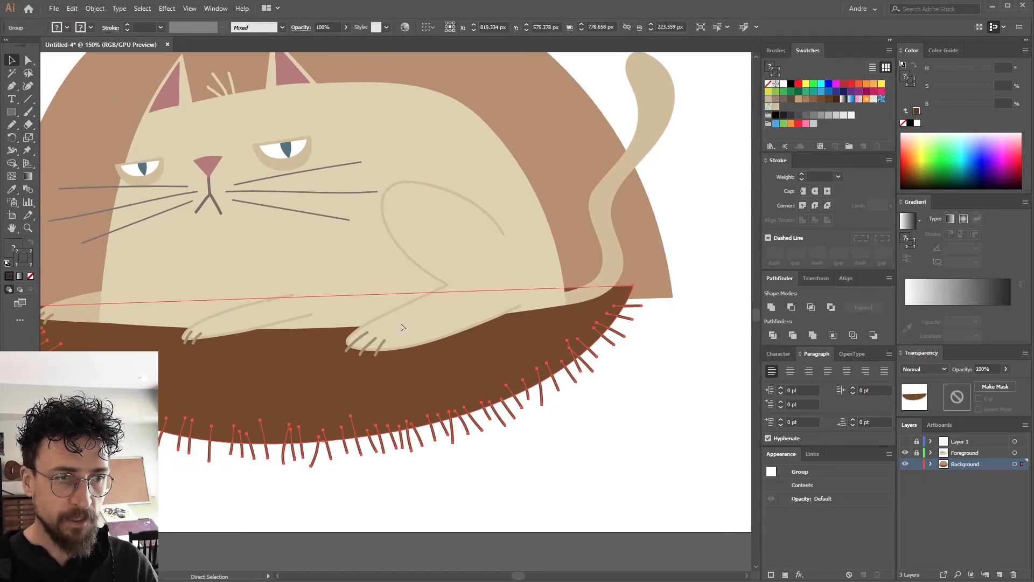
drag(429, 324, 450, 327)
click(363, 451)
drag(363, 450, 409, 444)
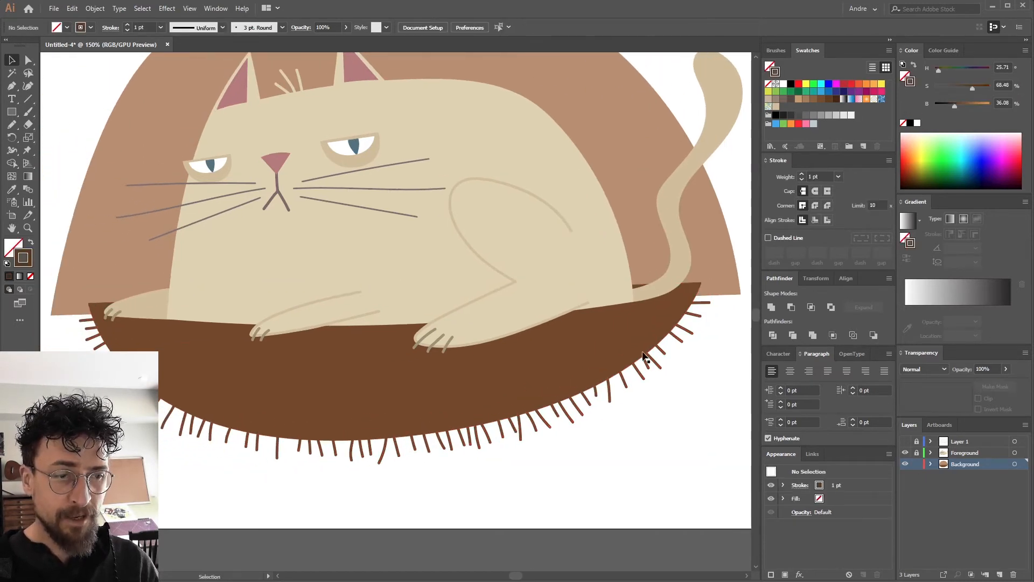
Step: Send the group of base and bristles to the back of the Background layer, behind the dome
click(209, 388)
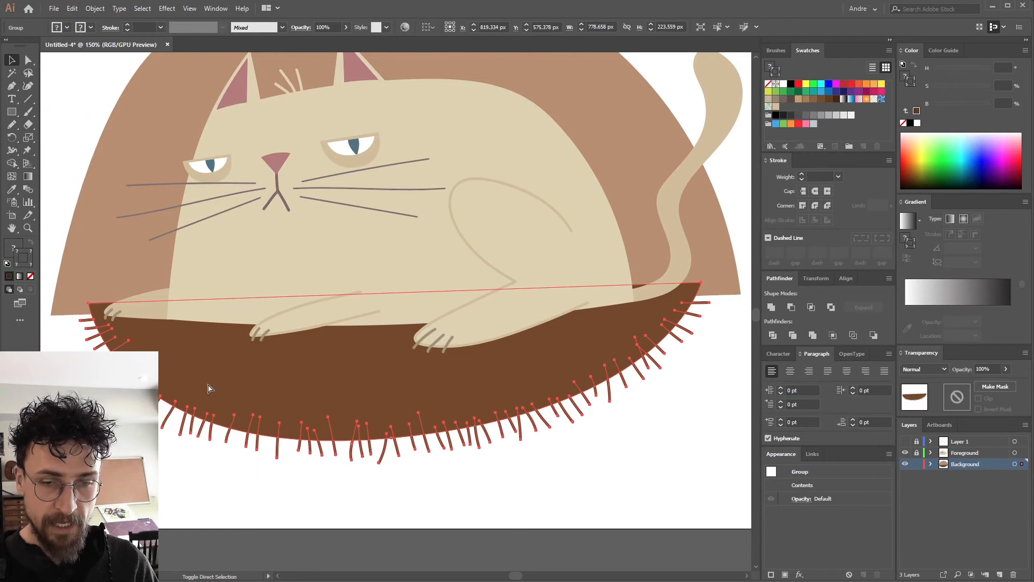
key(ctrl+shift+[)
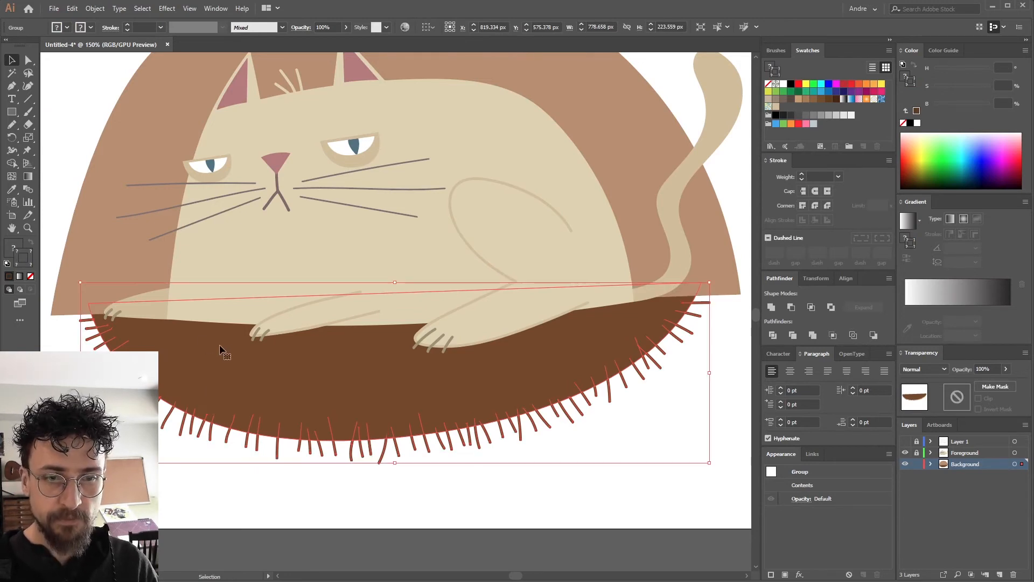
drag(286, 383, 342, 383)
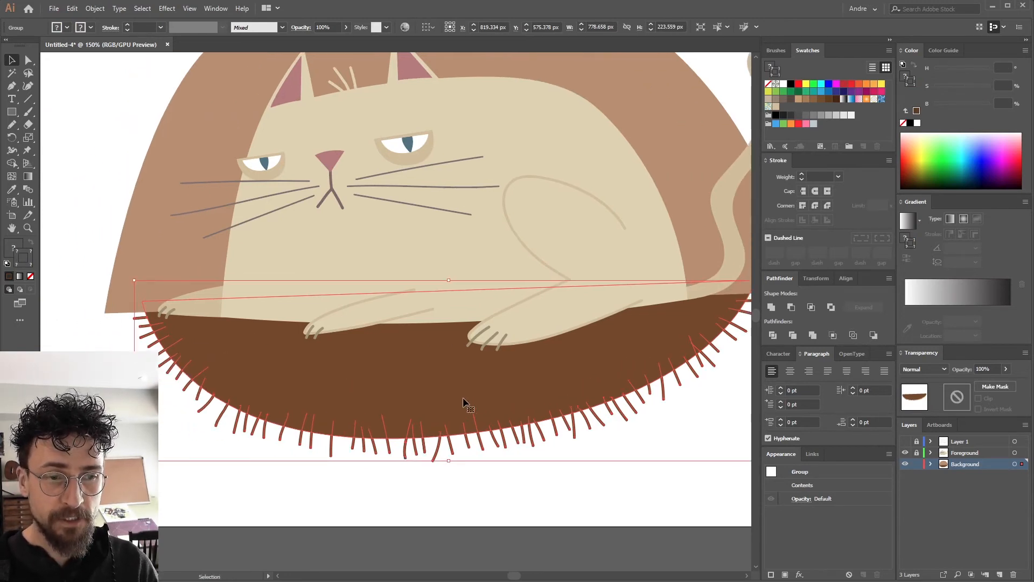
Step: Inside the base group, paint curved bands echoing the base's lower edge in dark brown at about 23% brightness with the 3 pt. Round brush
double_click(464, 405)
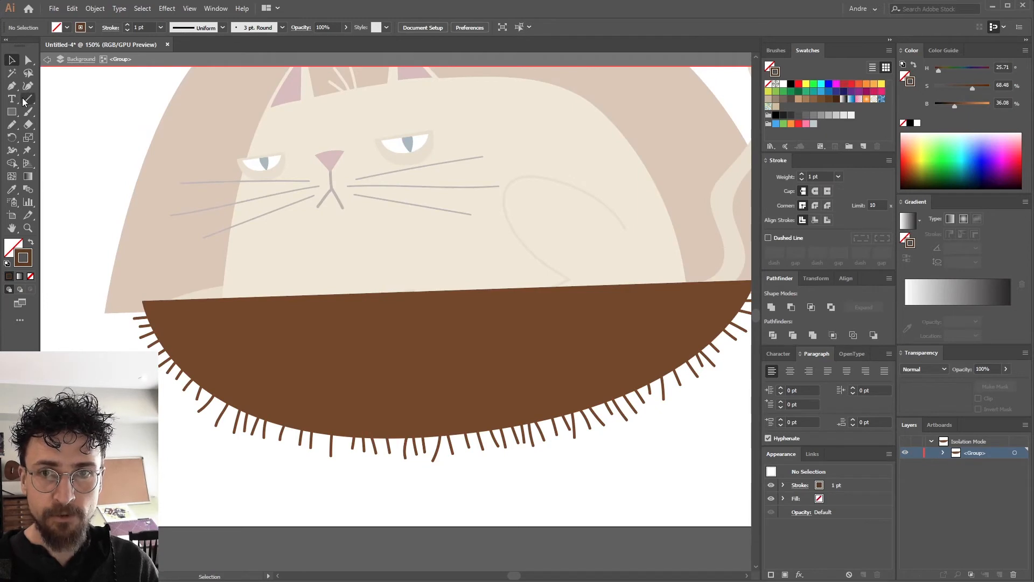
key(b)
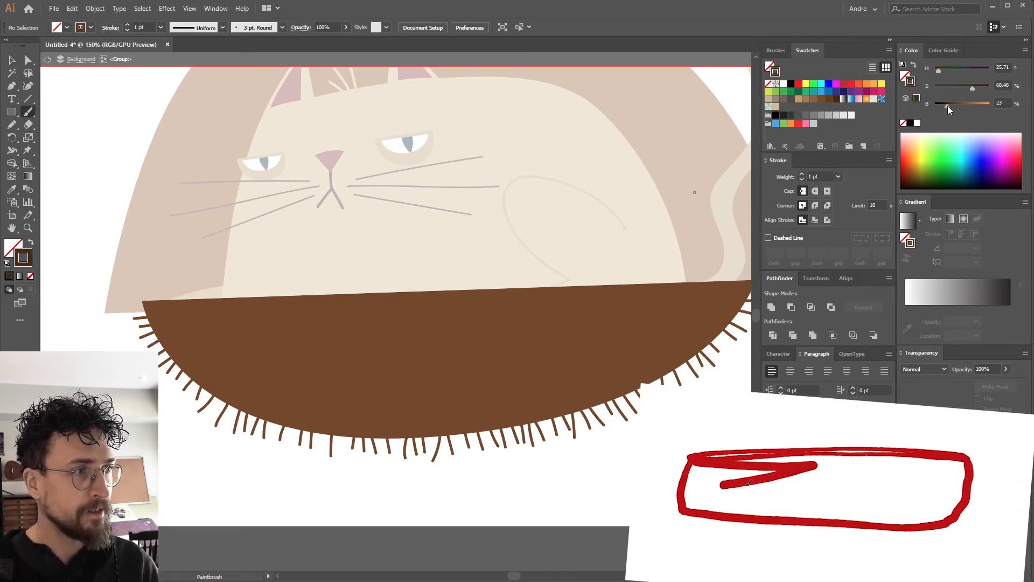
mouse_move(152, 291)
mouse_down()
mouse_move(193, 351)
mouse_move(252, 392)
mouse_move(348, 421)
mouse_move(445, 424)
mouse_move(595, 384)
mouse_move(714, 253)
mouse_up()
Step: Select the curved dark bands on the base and set their stroke weight to 3 pt
key(v)
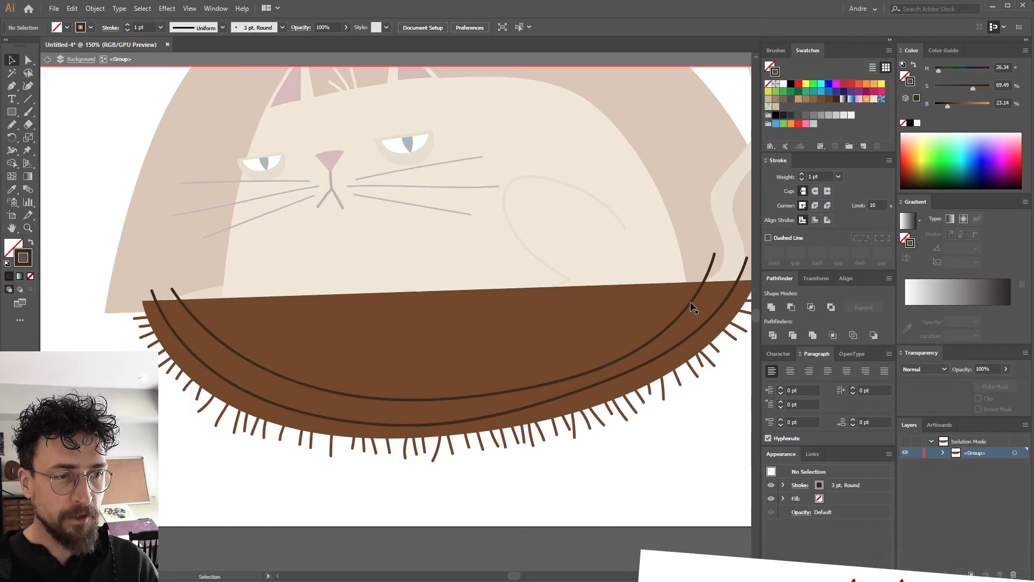
click(691, 302)
shift+click(742, 270)
click(803, 173)
click(802, 173)
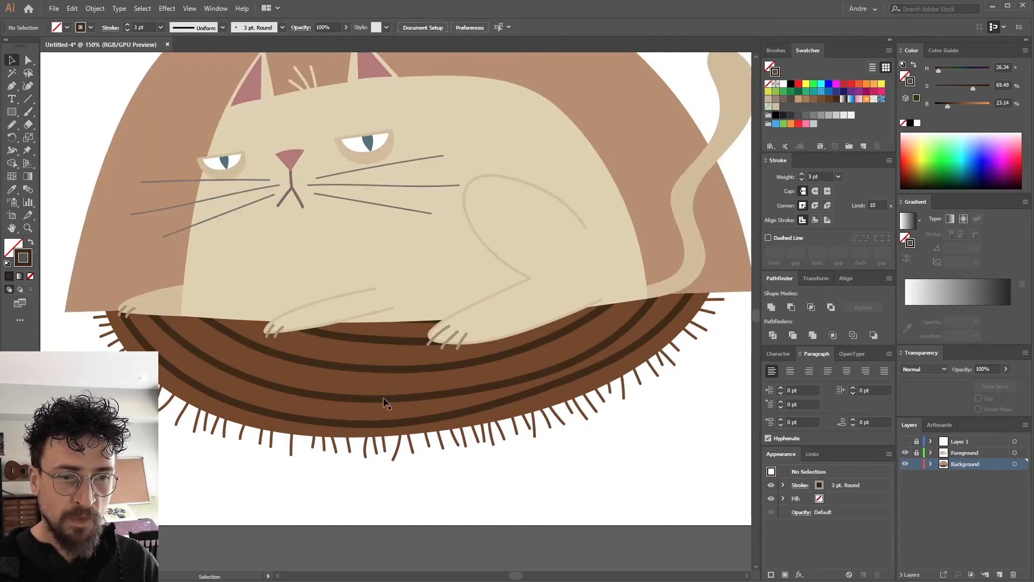
Step: Inside the base group, paint short texture dashes between the bands at 1 pt in brown at about 38% brightness, and exit the group
double_click(387, 403)
click(429, 438)
click(474, 442)
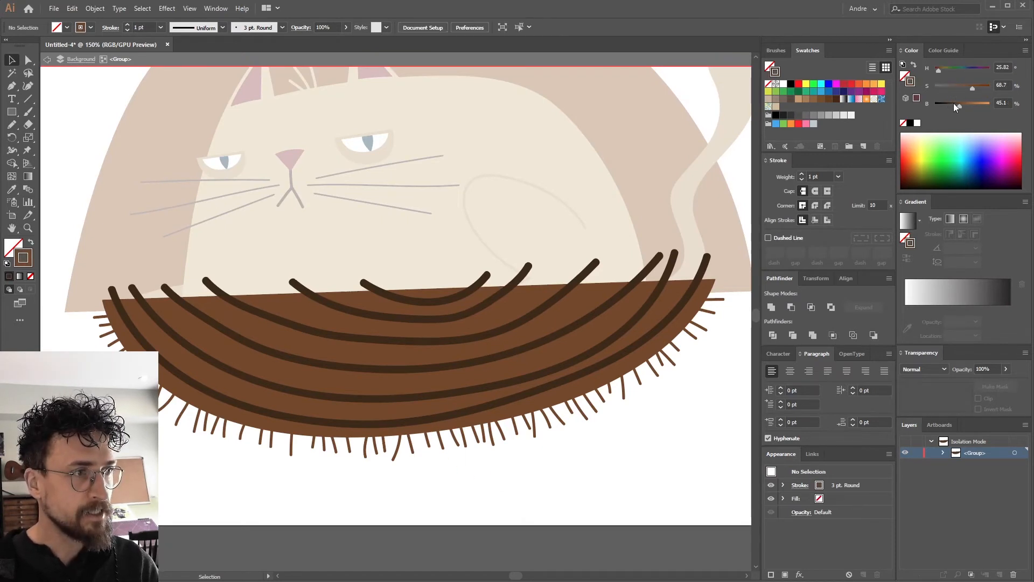
drag(958, 106, 956, 106)
key(b)
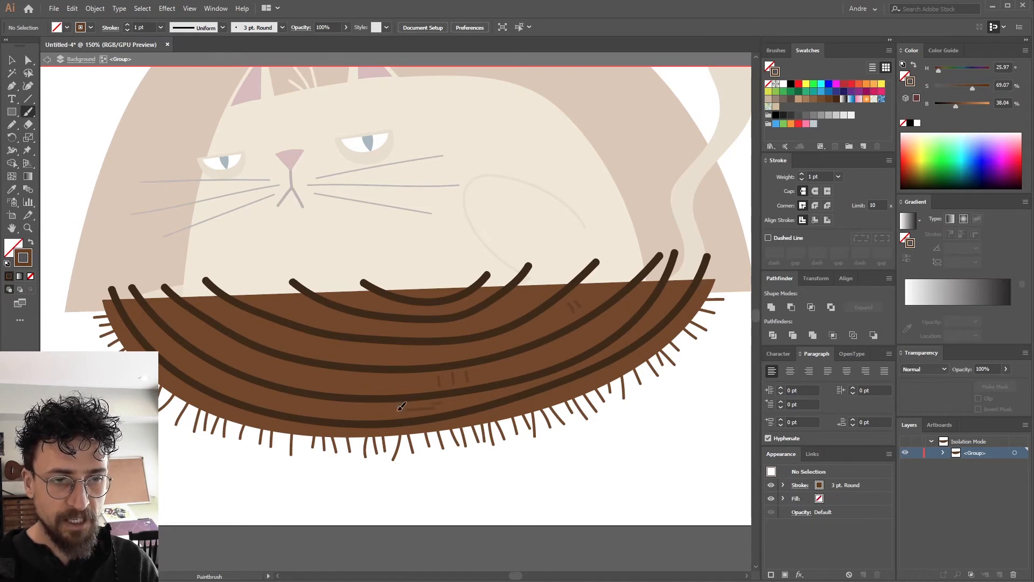
key(Escape)
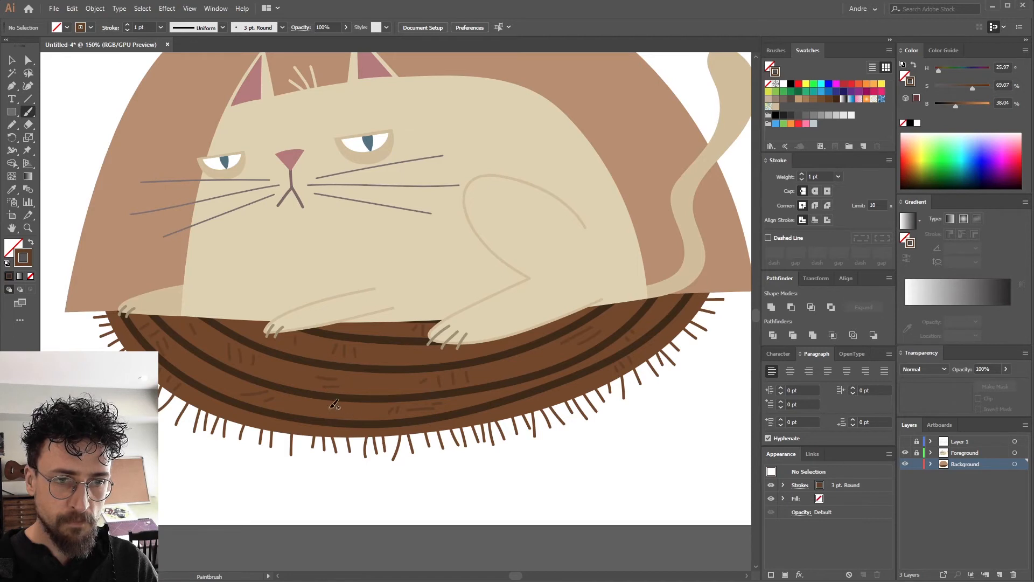
Step: Paint near-vertical plank lines across the whole dome in a darker shade of its brown with the 3 pt. Round brush at 1 pt
key(ctrl+1)
key(v)
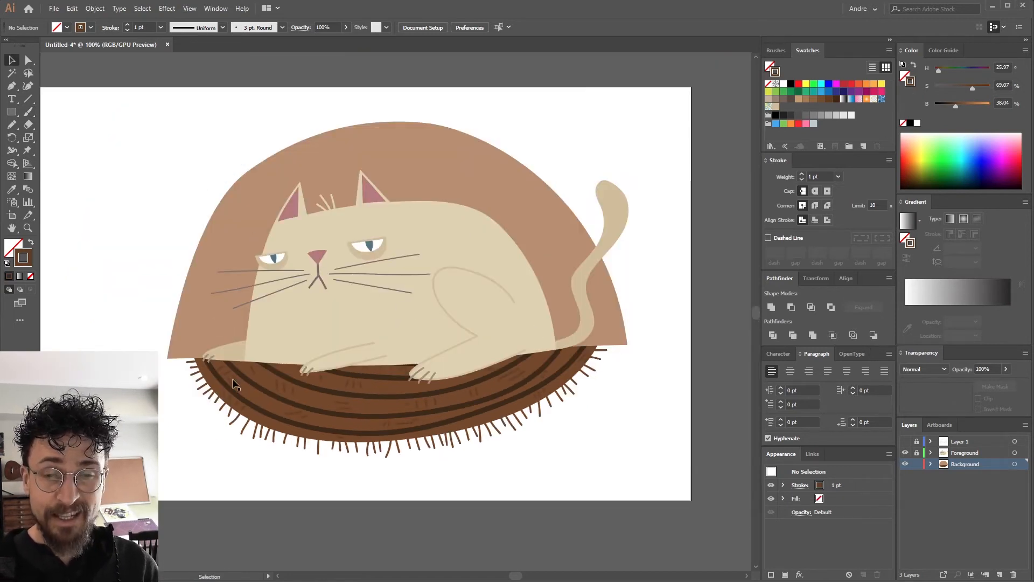
click(211, 280)
click(149, 224)
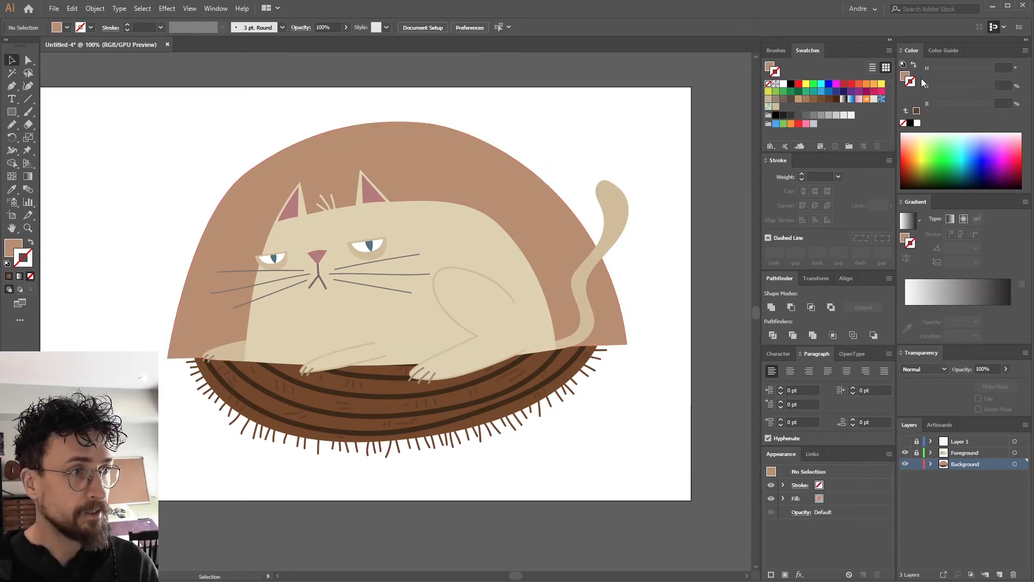
key(b)
key(shift+x)
mouse_move(320, 112)
mouse_down()
mouse_move(322, 194)
mouse_move(344, 241)
mouse_up()
drag(372, 112, 374, 186)
drag(397, 103, 397, 199)
drag(434, 105, 432, 213)
drag(462, 109, 460, 205)
drag(489, 116, 484, 213)
drag(524, 144, 513, 264)
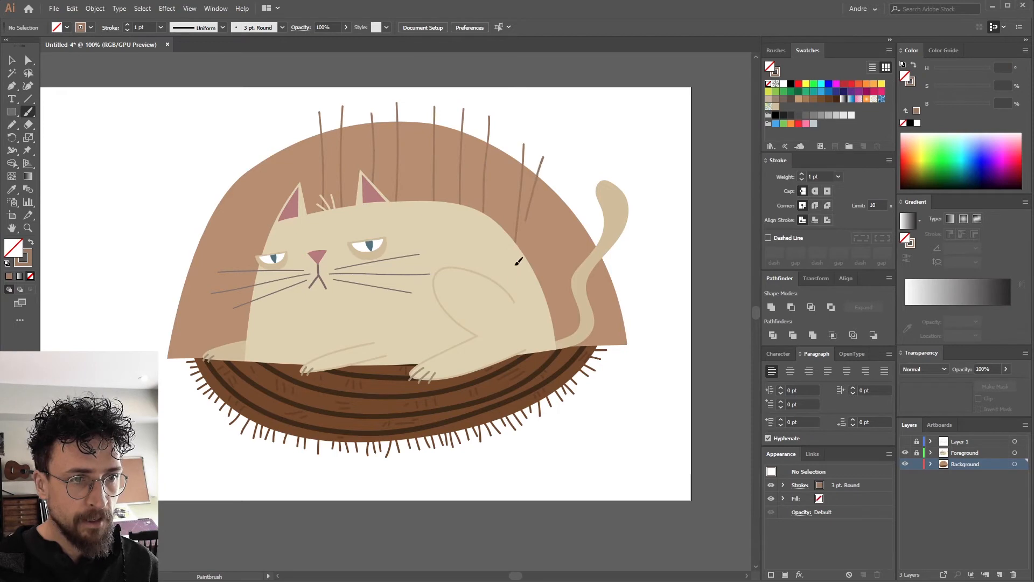
drag(542, 160, 535, 212)
drag(528, 315, 528, 316)
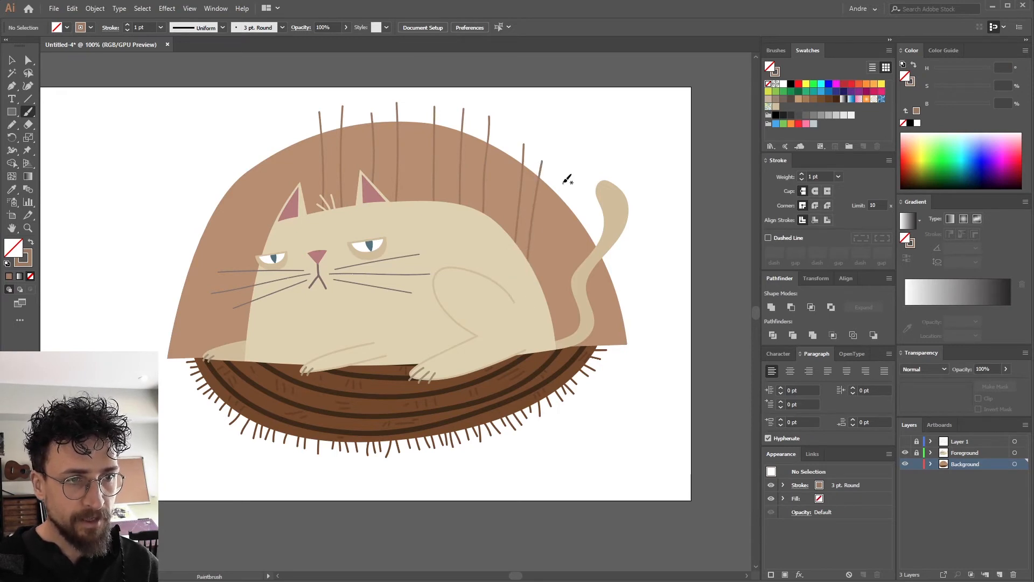
drag(545, 351, 546, 353)
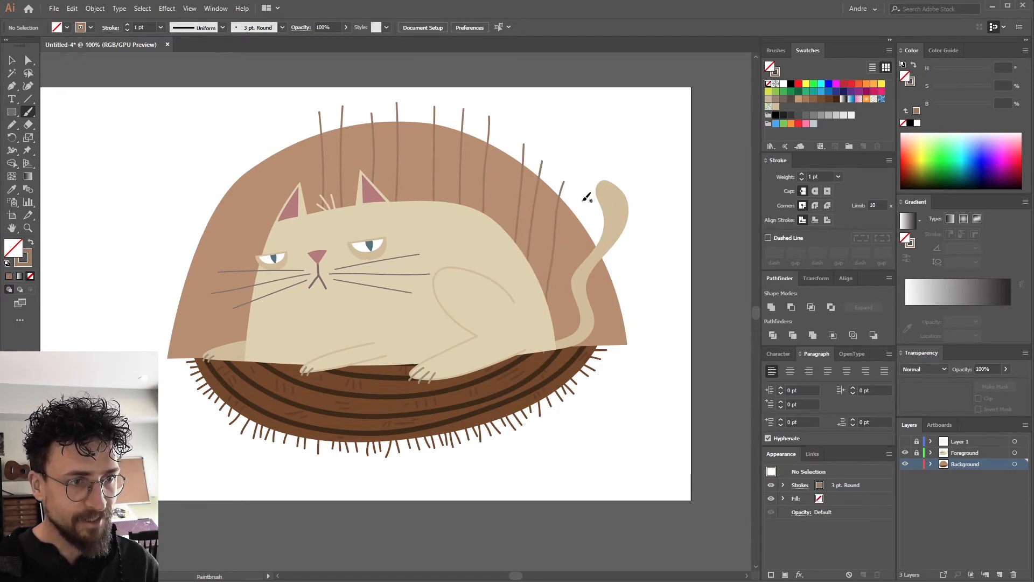
drag(580, 251, 572, 357)
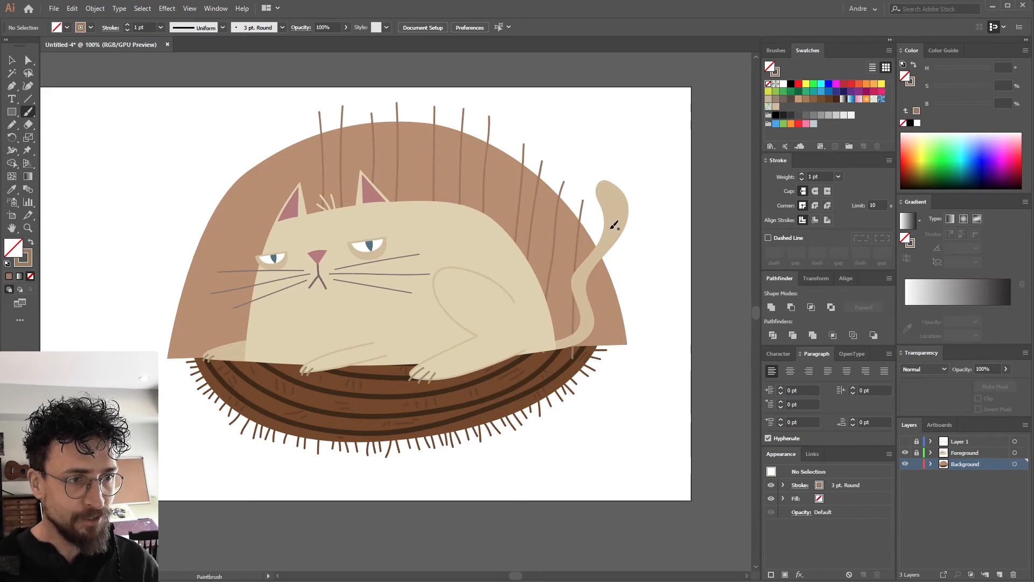
drag(603, 339, 602, 364)
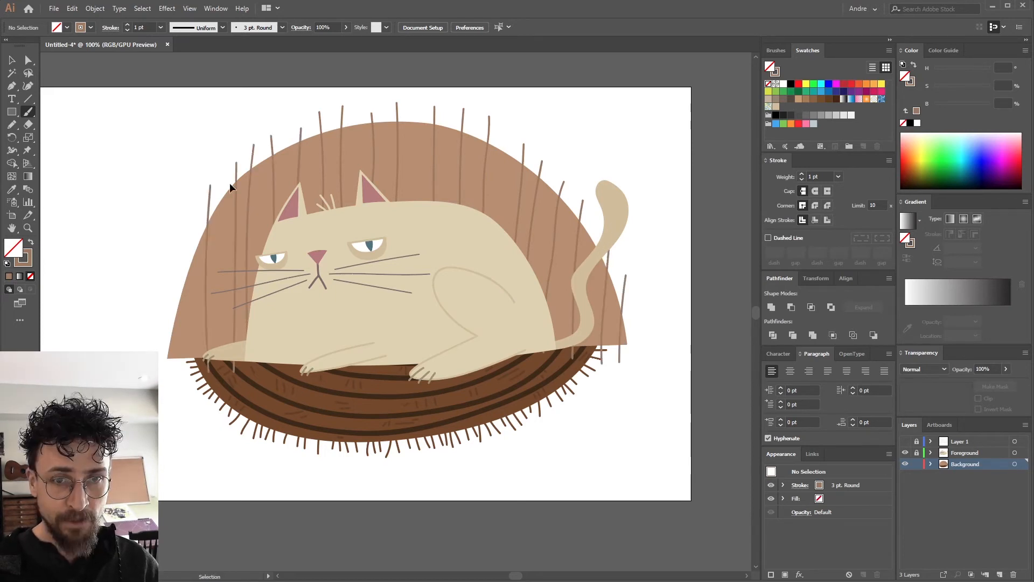
Step: Undo and repaint the outer line on the dome's left side, and add another line along its left edge
key(ctrl+z)
drag(216, 182, 226, 366)
key(ctrl+z)
drag(213, 179, 208, 303)
drag(190, 237, 179, 374)
key(ctrl+z)
drag(183, 237, 175, 390)
Step: Shift the line at the dome's left edge slightly inward, rotate it a little, and deselect it
ctrl+drag(175, 328, 180, 328)
key(r)
drag(229, 264, 228, 260)
key(v)
click(206, 150)
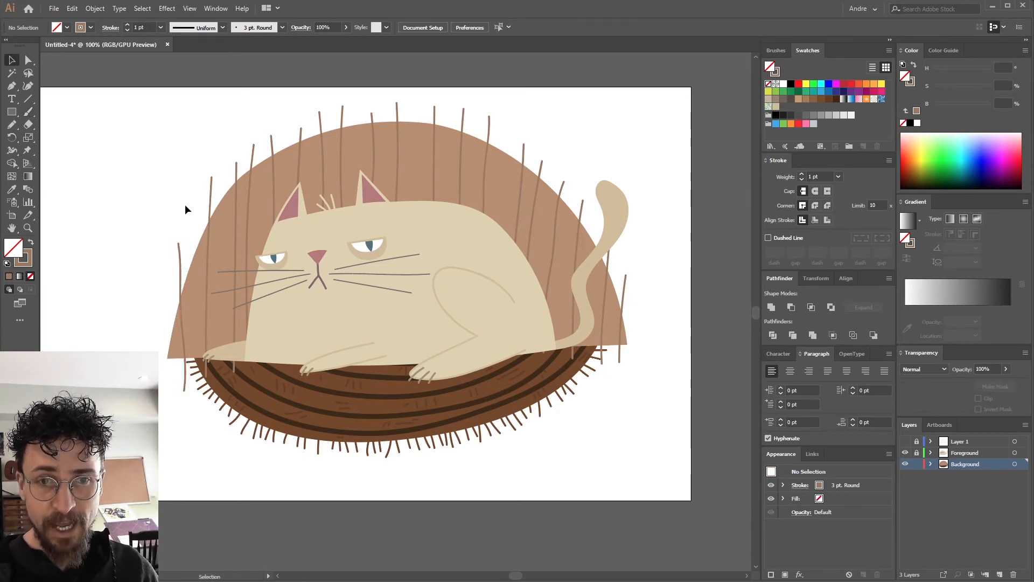
Step: Select all the vertical lines across the dome, group them, and deselect the group
click(183, 250)
shift+click(210, 188)
shift+drag(250, 167, 253, 163)
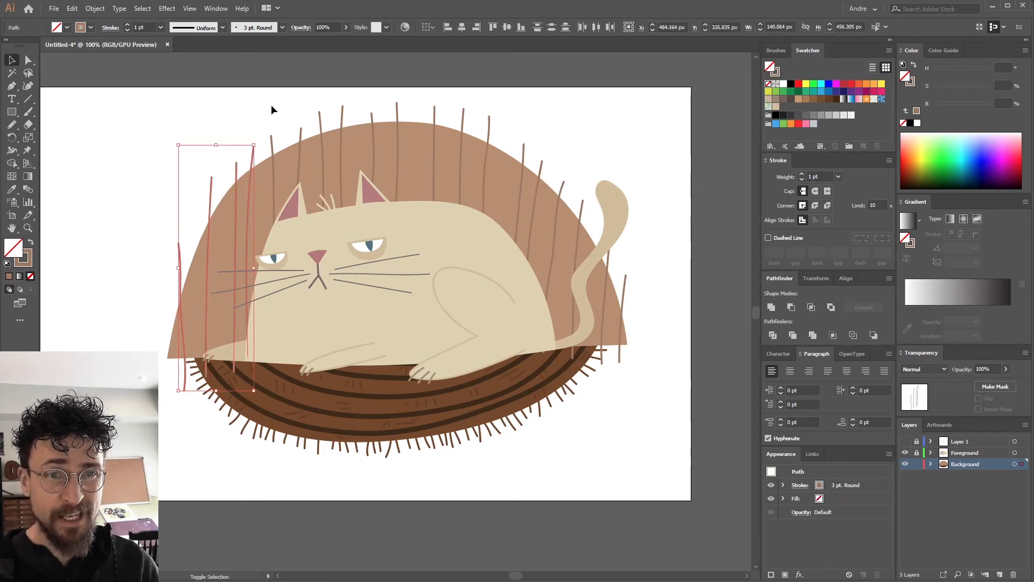
shift+drag(300, 135, 304, 137)
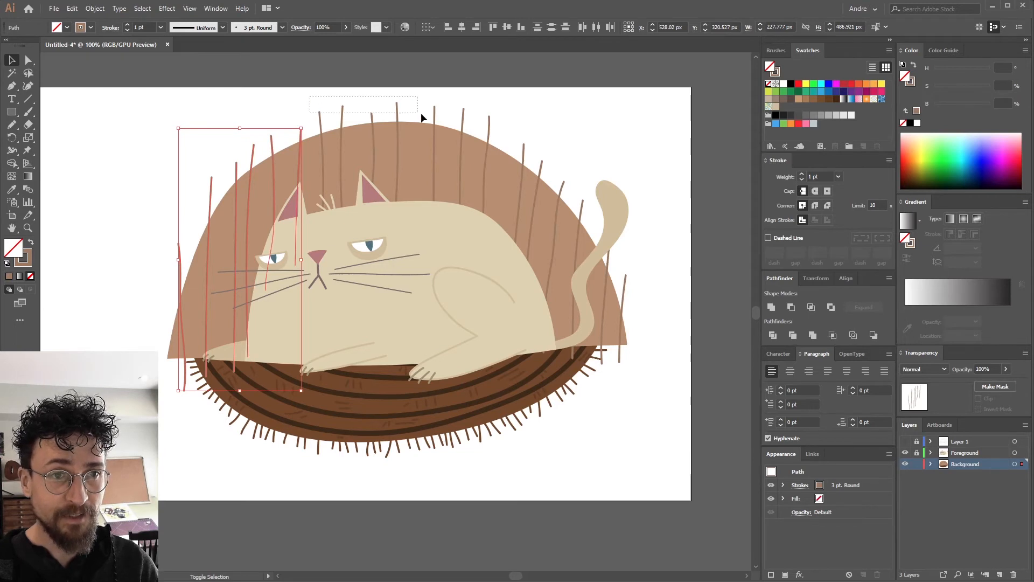
mouse_move(481, 118)
shift+mouse_down()
mouse_move(523, 136)
mouse_move(585, 206)
shift+mouse_up()
shift+click(608, 266)
shift+click(623, 288)
key(a)
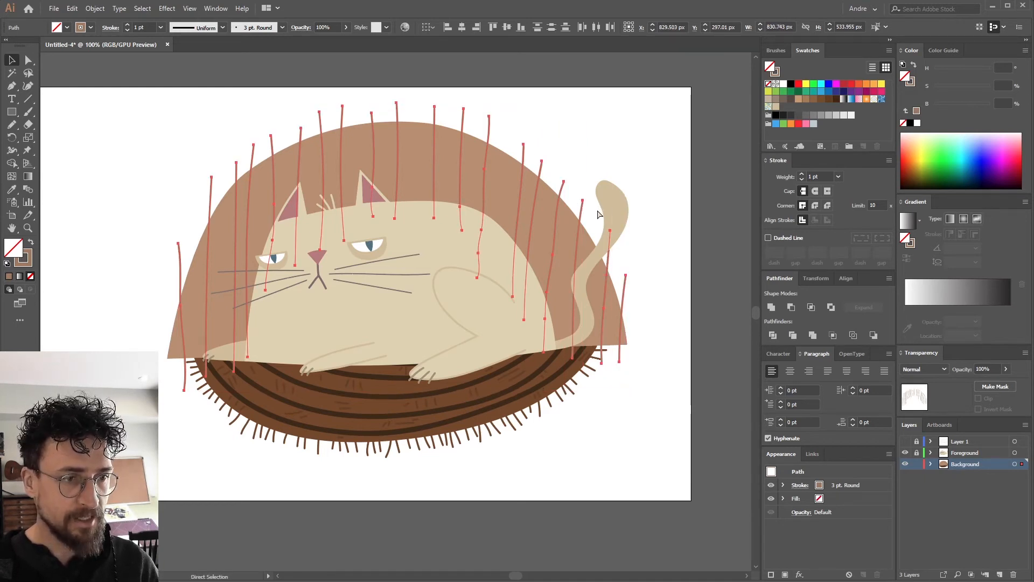
key(v)
click(503, 177)
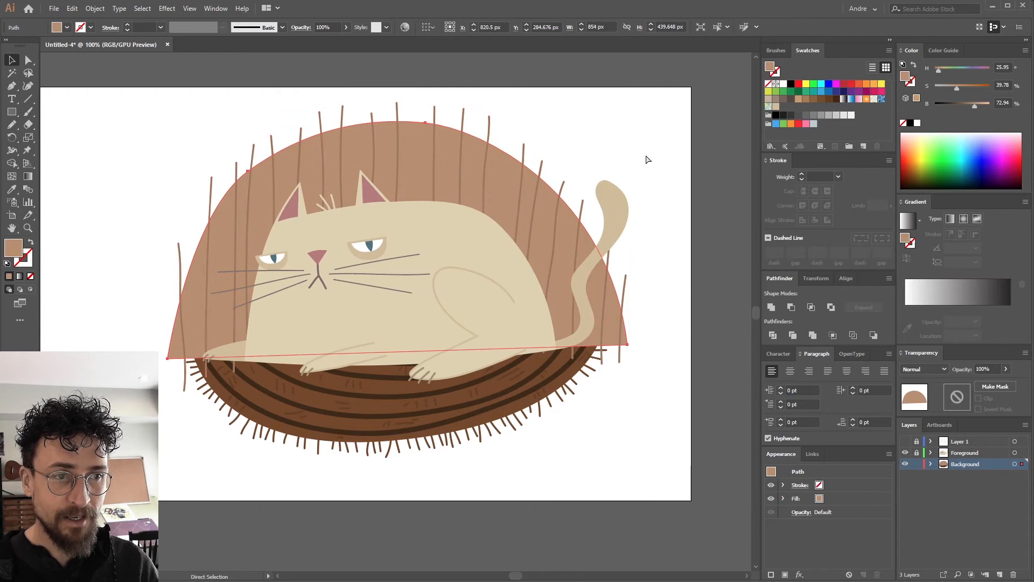
click(600, 153)
click(523, 156)
key(ctrl)
key(ctrl)
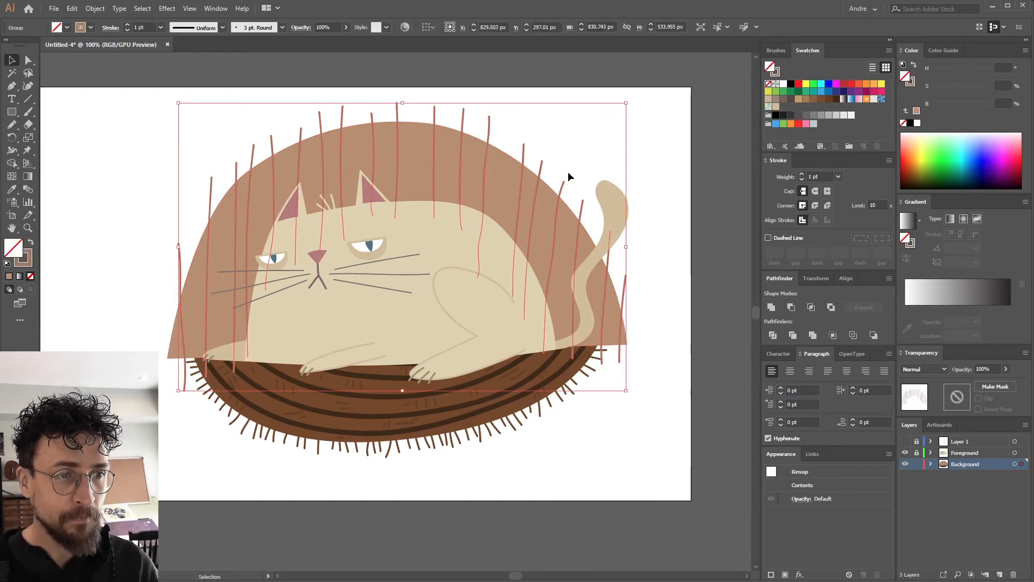
key(ctrl+shift+a)
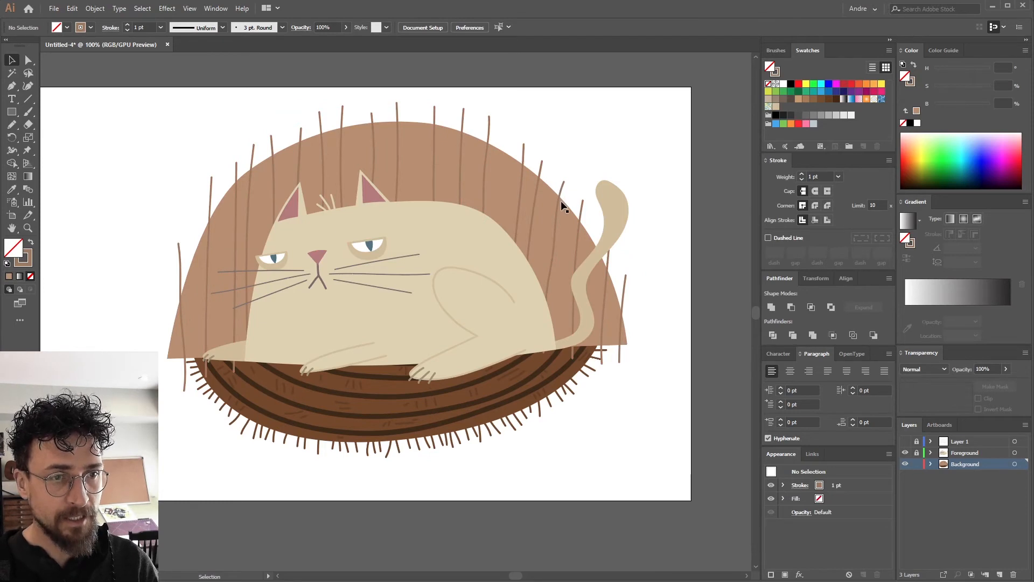
Step: Bring the dome to the front and use it as a clipping mask for the line group, keeping the dome's brown fill
click(563, 192)
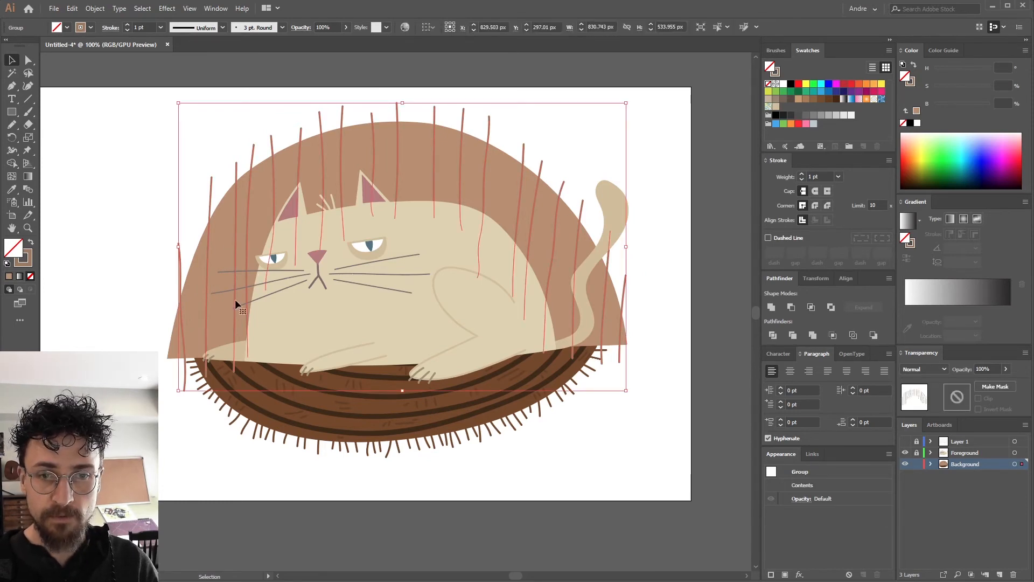
click(195, 294)
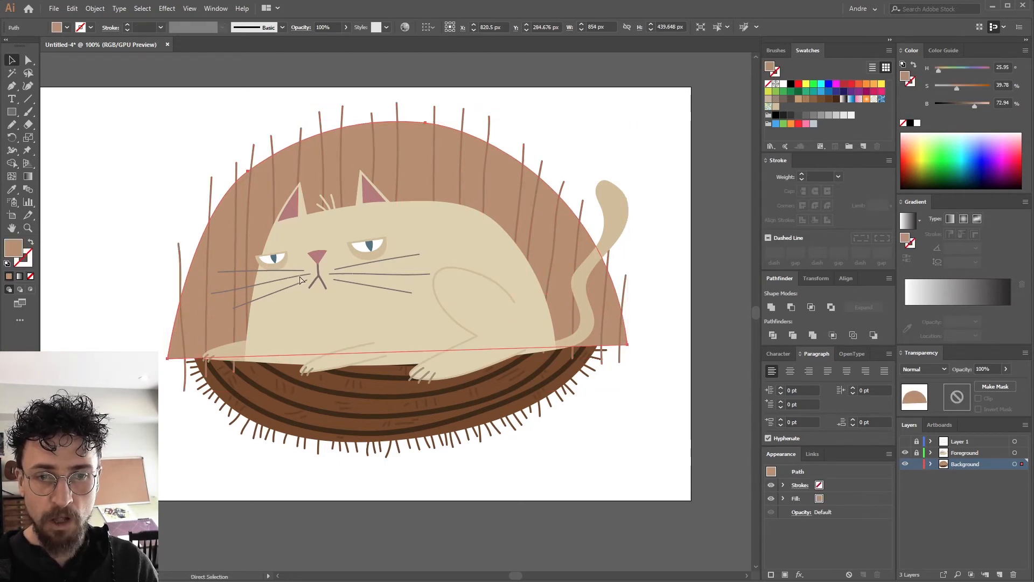
key(ctrl+shift+bracketright)
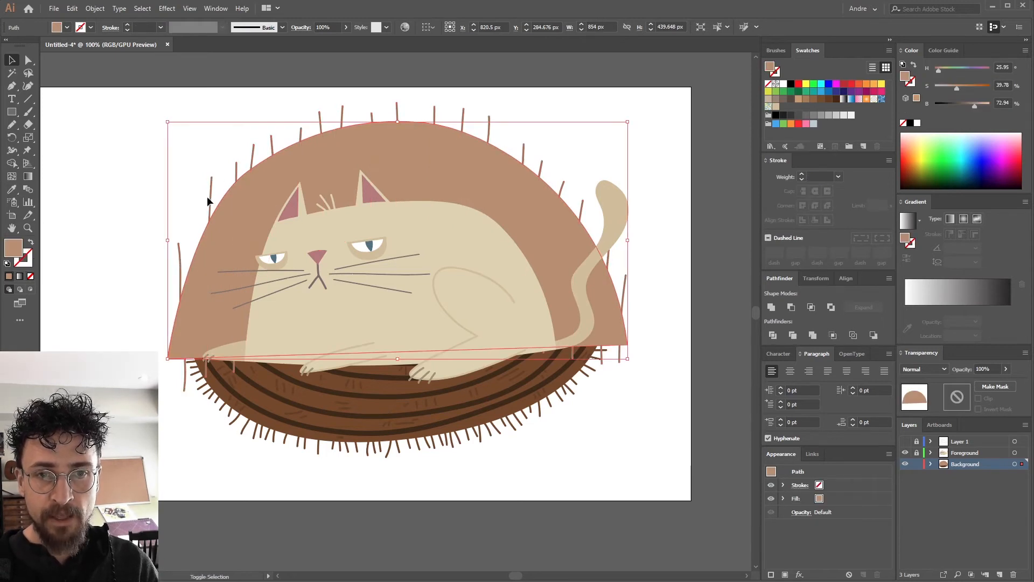
shift+click(209, 198)
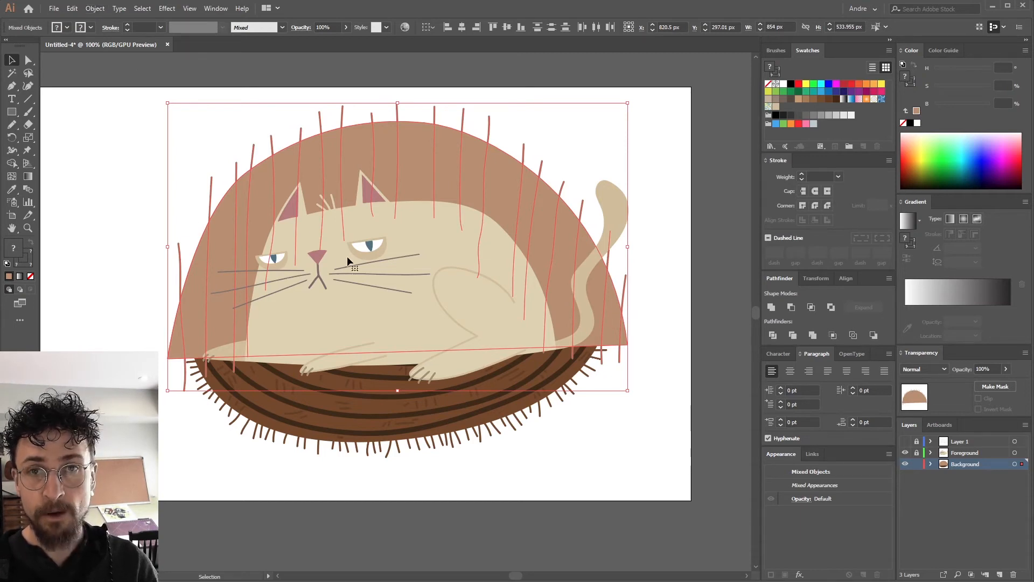
key(a)
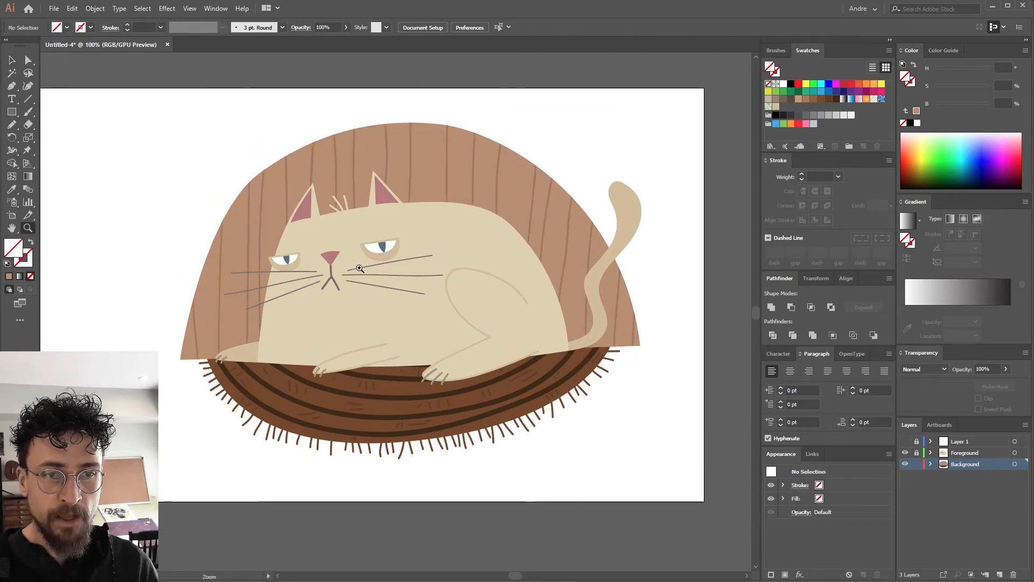
key(v)
Step: Paint thin curved wrinkle lines in darker beige on and below the bags under both of the cat's eyes
key(z)
drag(324, 278, 451, 303)
scroll(400, 293, up, 1)
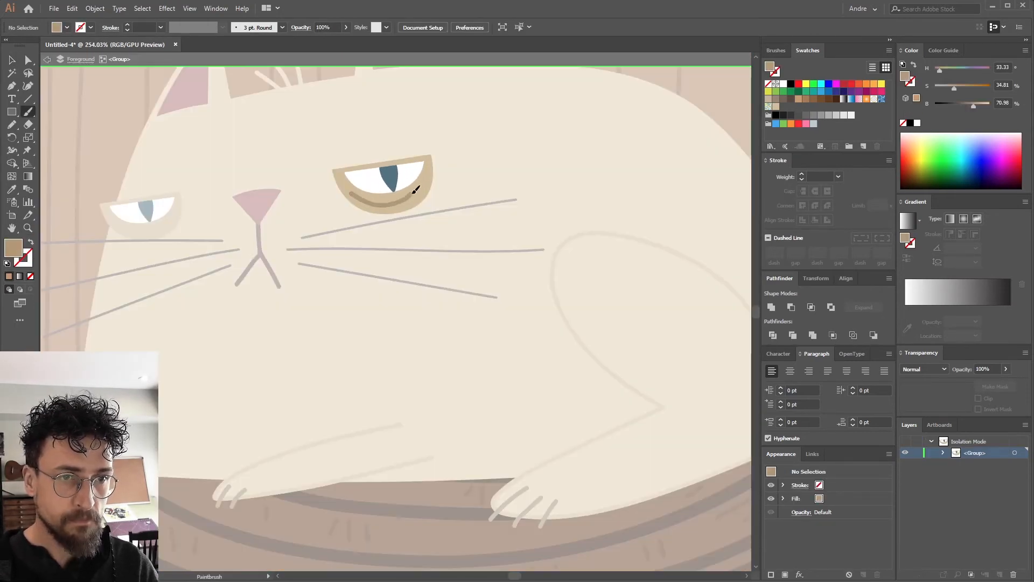
mouse_move(348, 204)
mouse_down()
mouse_move(377, 218)
mouse_move(421, 209)
mouse_up()
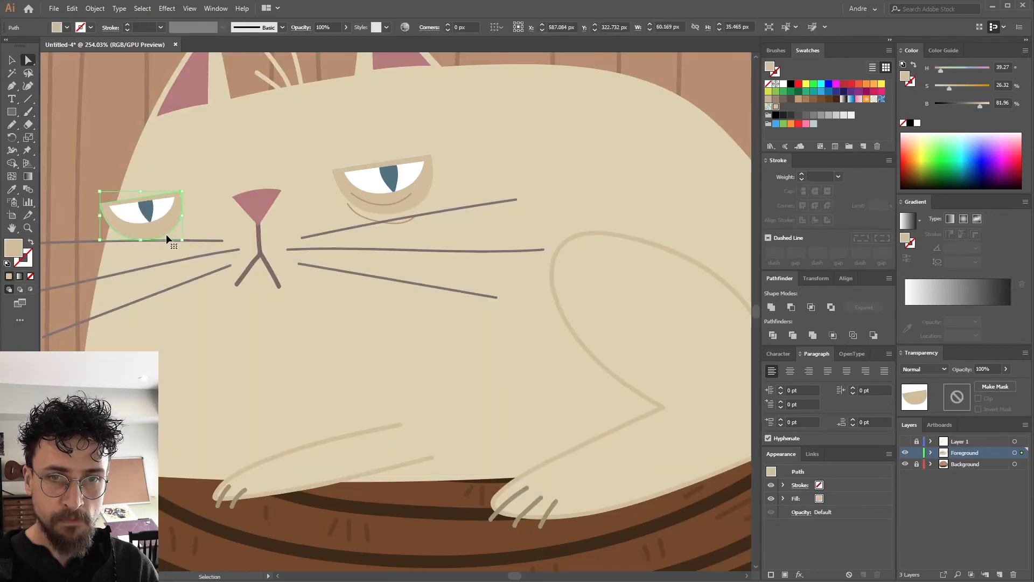
Step: Select the whisker groups on both sides of the face, set their stroke colour to white, and deselect them
click(214, 254)
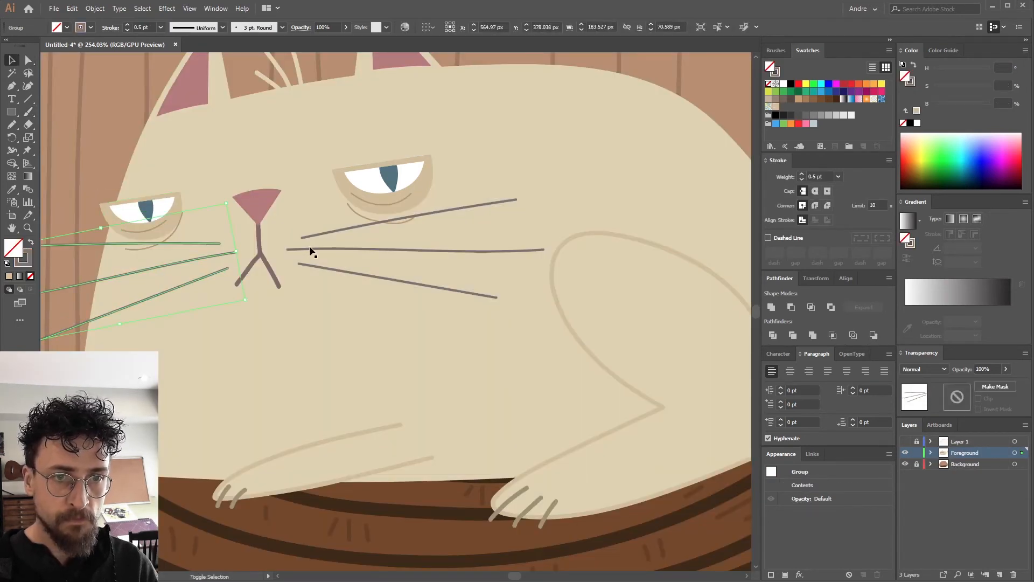
shift+click(310, 249)
drag(965, 105, 1018, 105)
click(783, 84)
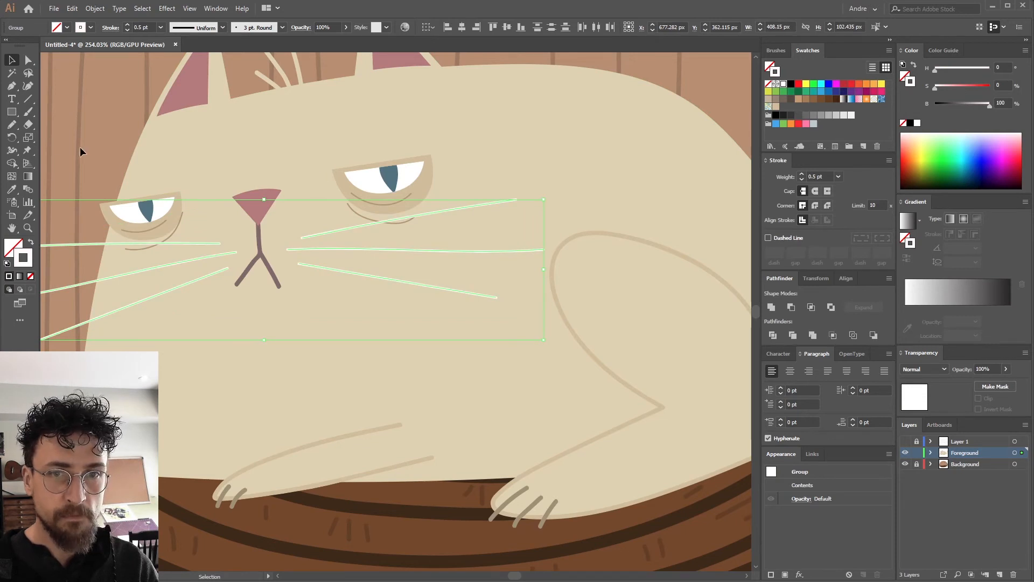
click(72, 155)
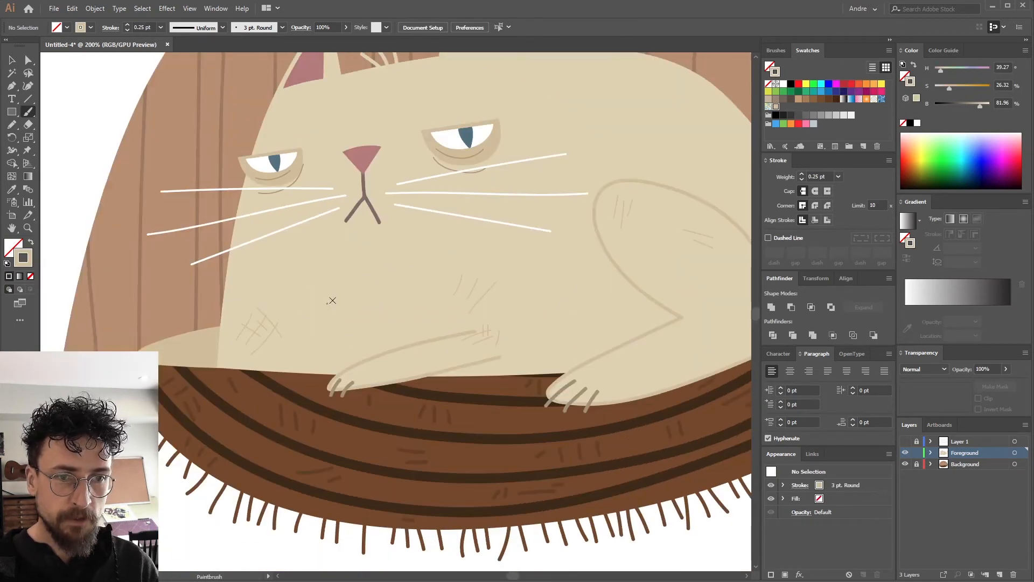
Step: Replace the crosshatched fur marks on the cat's chest and back with groups of short, thin parallel strokes
key(space)
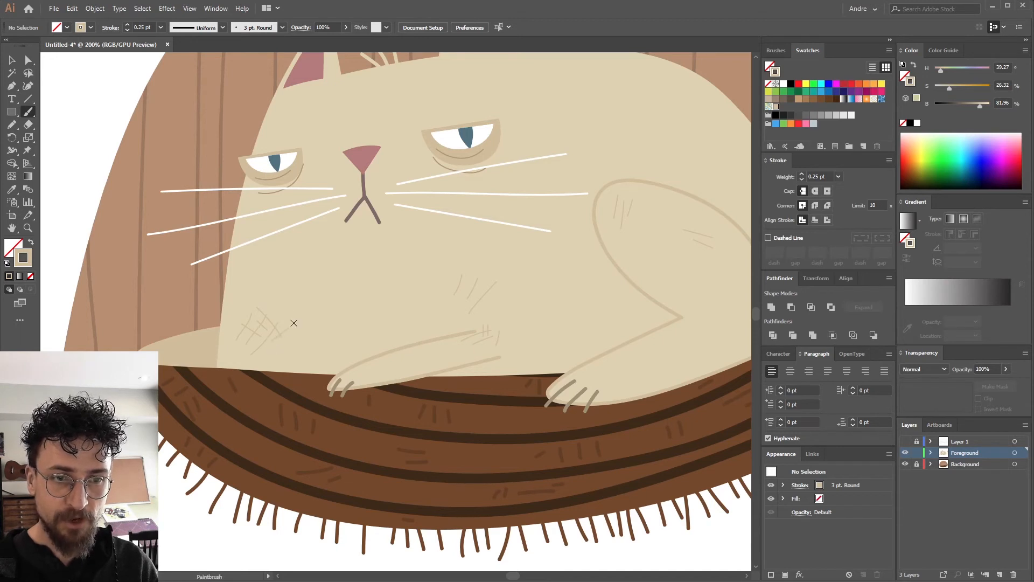
key(space)
drag(490, 224, 414, 296)
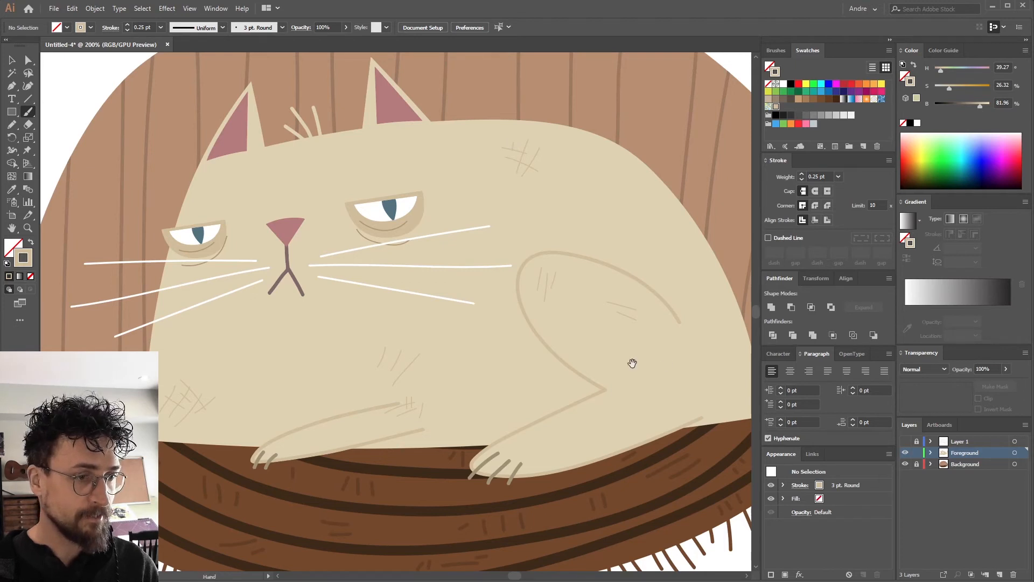
scroll(364, 273, down, 2)
scroll(364, 273, left, 1)
scroll(382, 250, up, 3)
scroll(383, 250, right, 1)
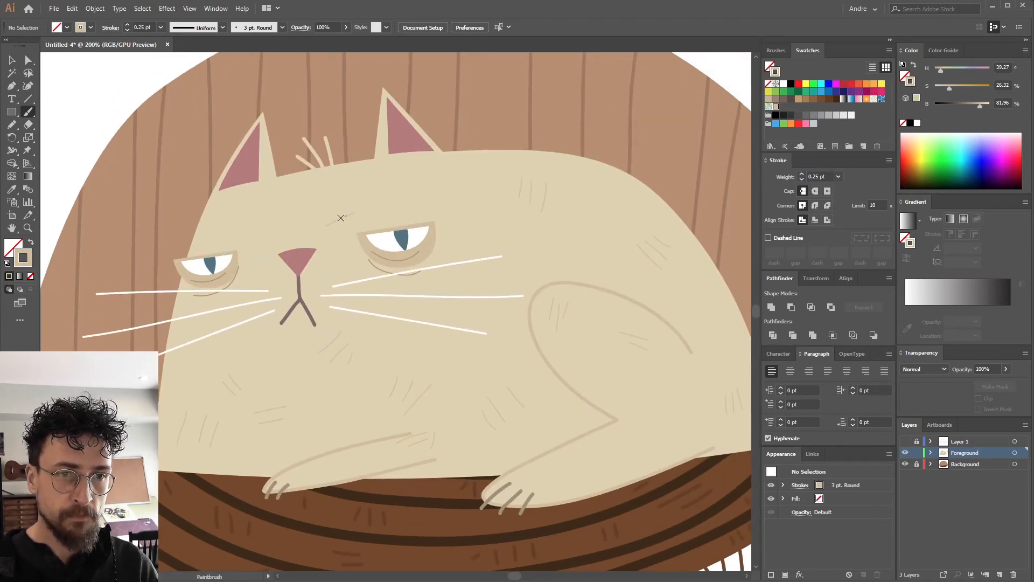
Step: Paint more short parallel fur marks on the cat's forehead, shoulder, belly and hind leg
scroll(473, 217, down, 1)
scroll(473, 217, right, 2)
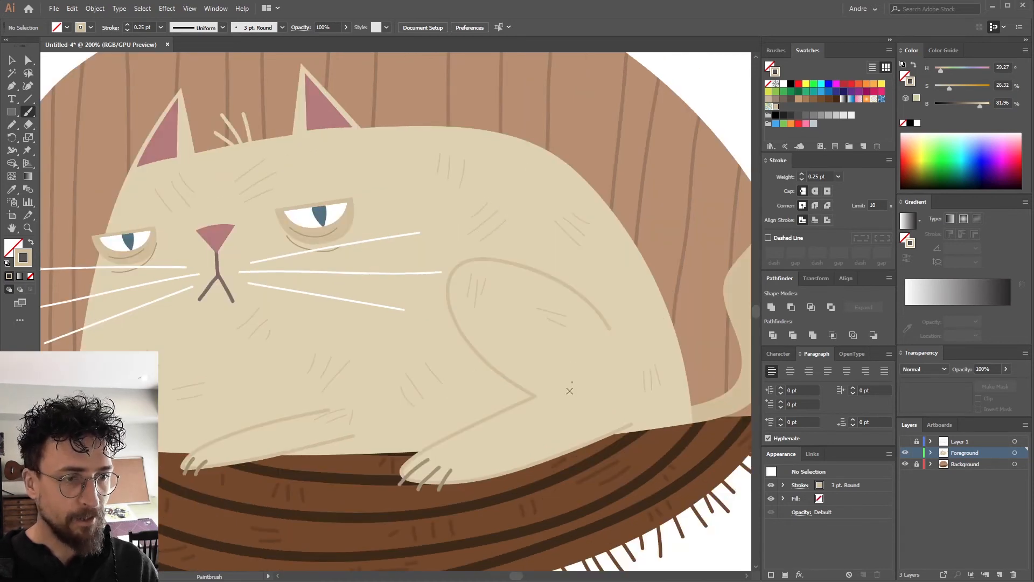
scroll(472, 339, down, 3)
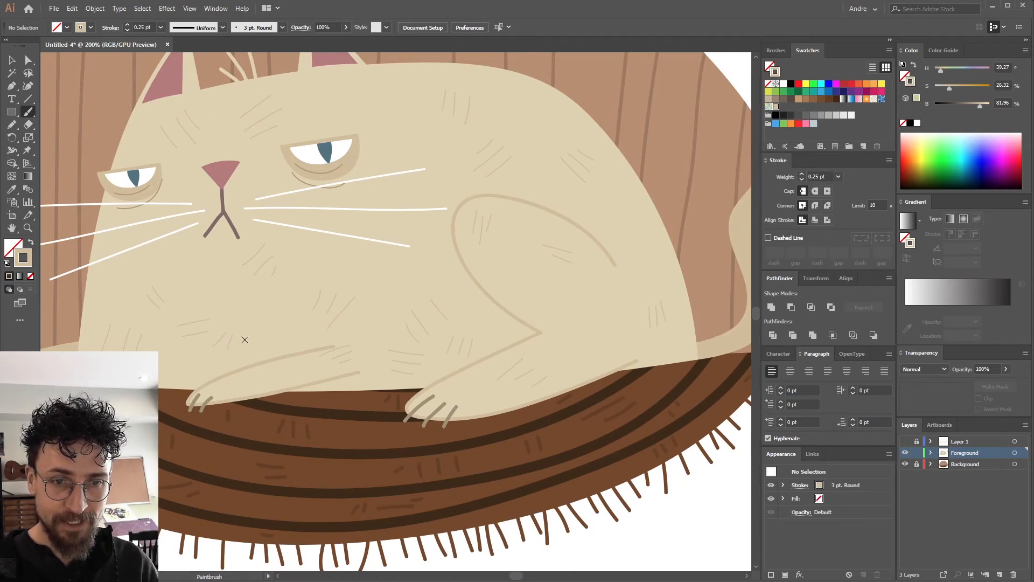
scroll(496, 318, right, 4)
scroll(430, 353, up, 1)
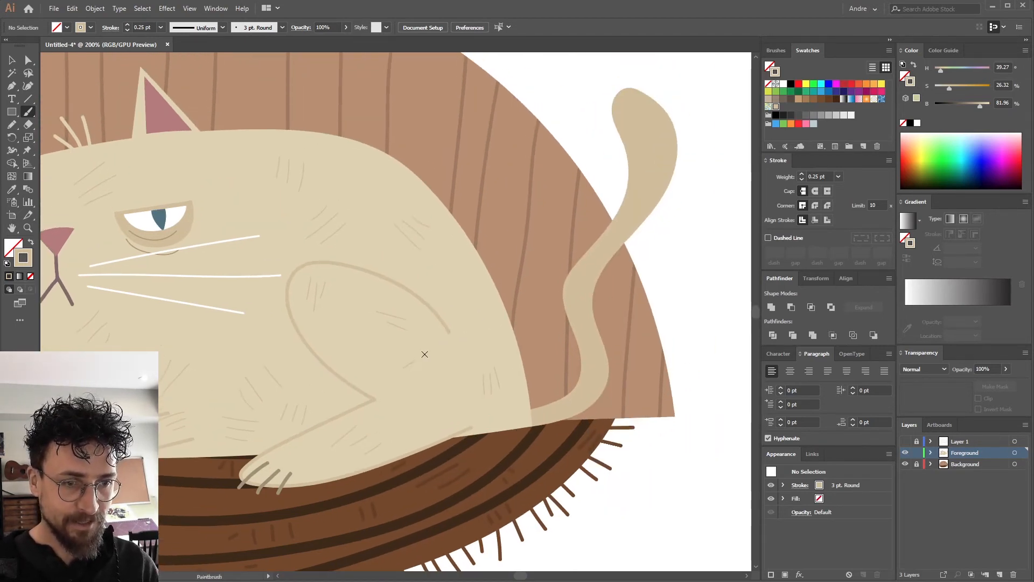
scroll(438, 363, left, 4)
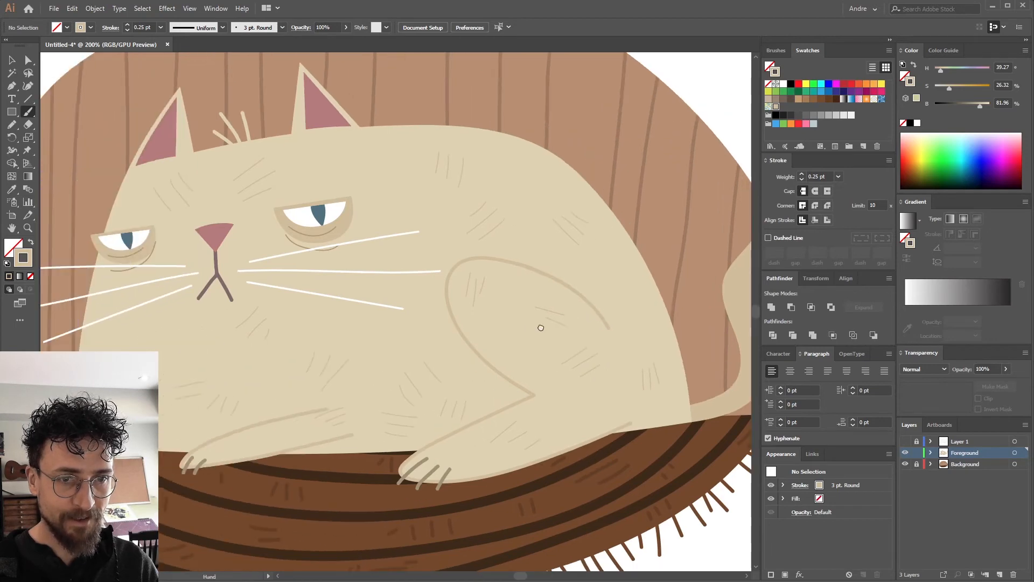
Step: Fill the remaining bare areas above the right-hand eye, below the ear and beside the whiskers with thin fur marks
drag(412, 281, 509, 361)
key(z)
drag(388, 199, 428, 187)
key(v)
scroll(397, 269, down, 2)
drag(449, 237, 429, 191)
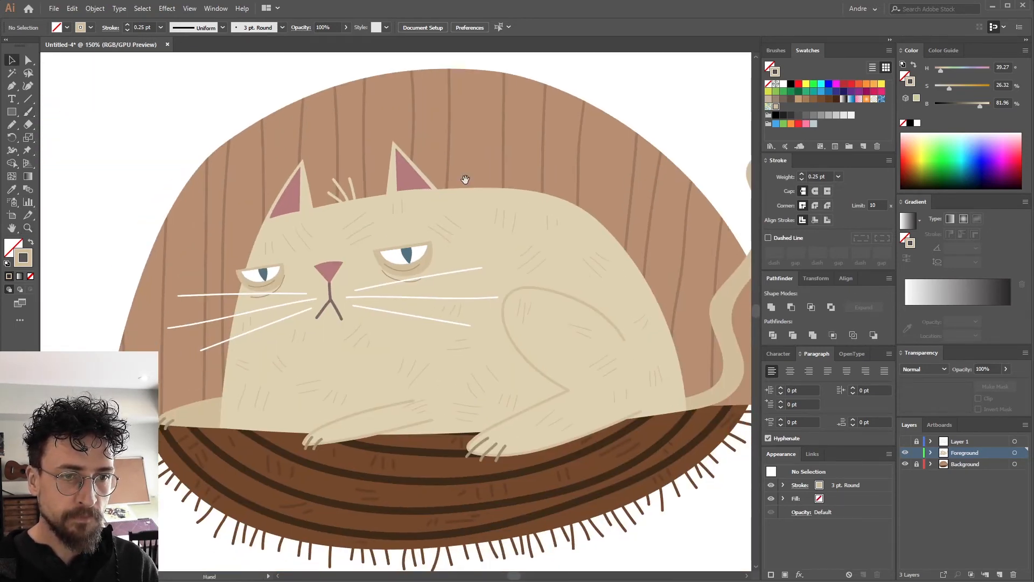
scroll(354, 135, up, 1)
drag(343, 236, 400, 193)
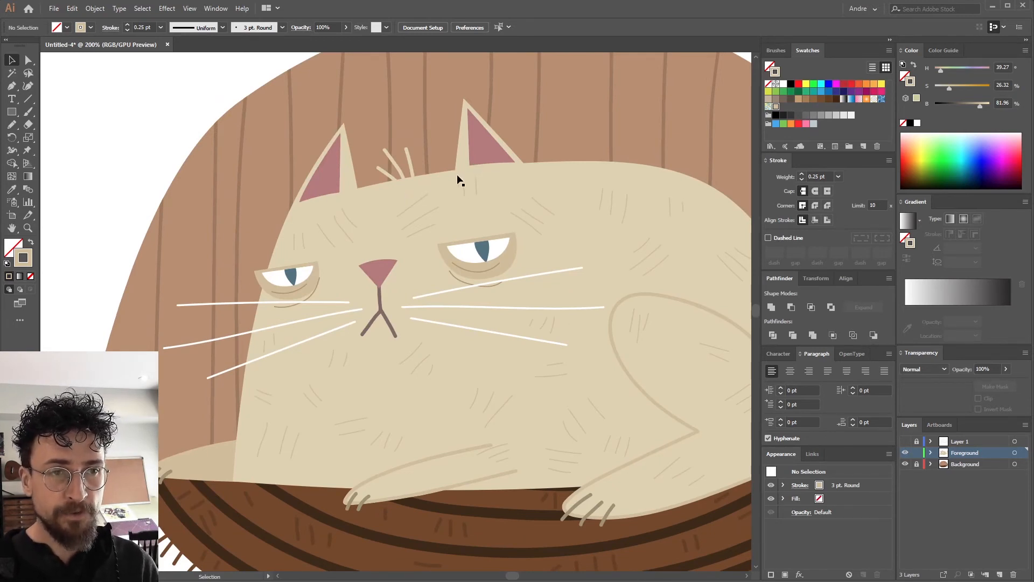
Step: Give the right-hand inner ear a linear gradient with two added colour stops in its own pink
click(477, 158)
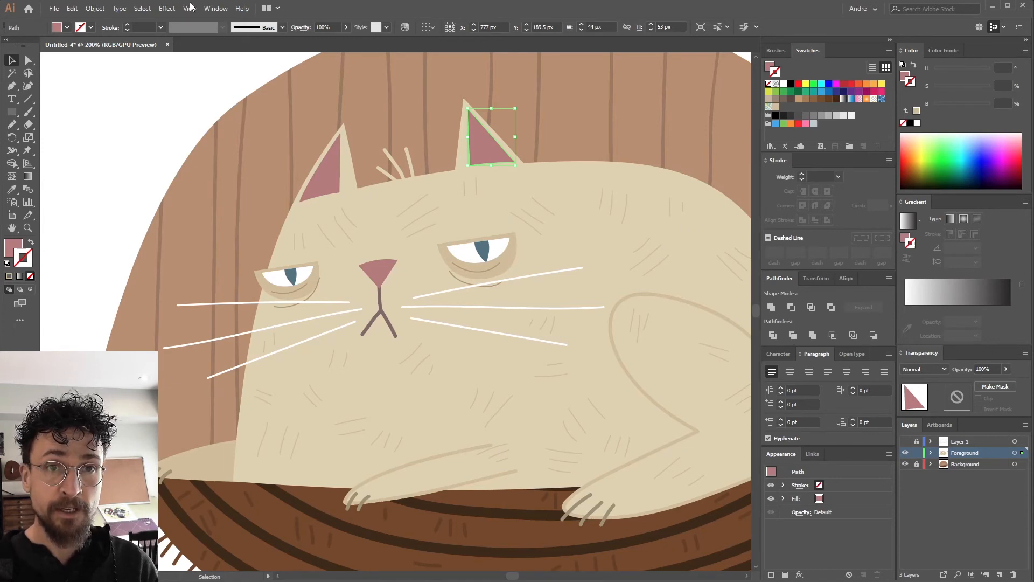
click(214, 8)
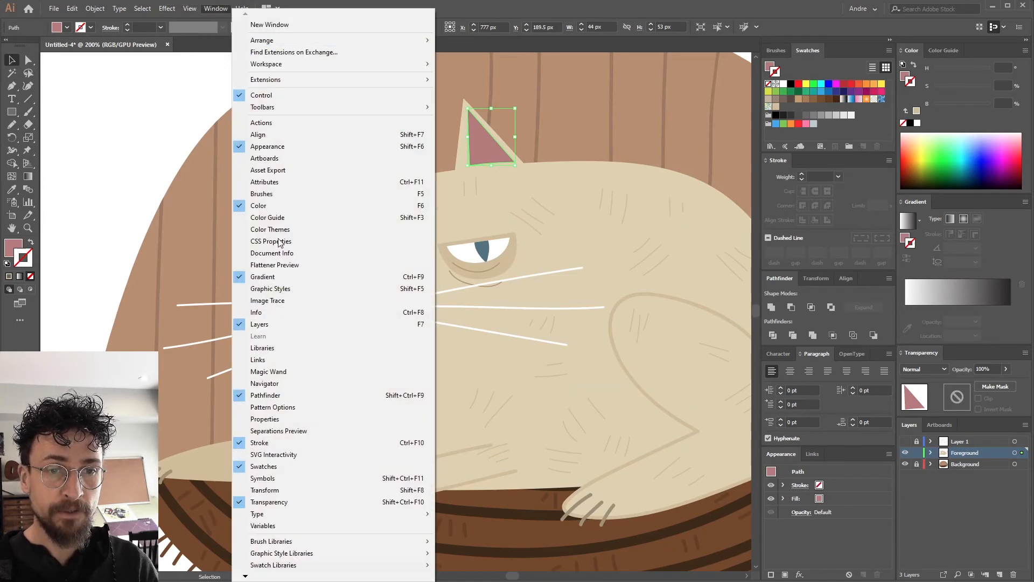
click(819, 84)
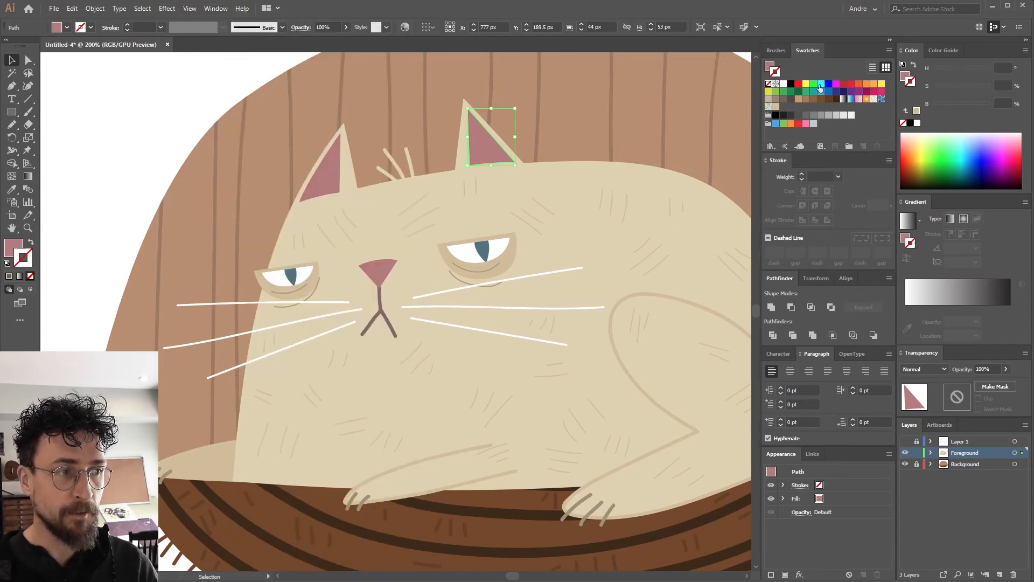
click(905, 239)
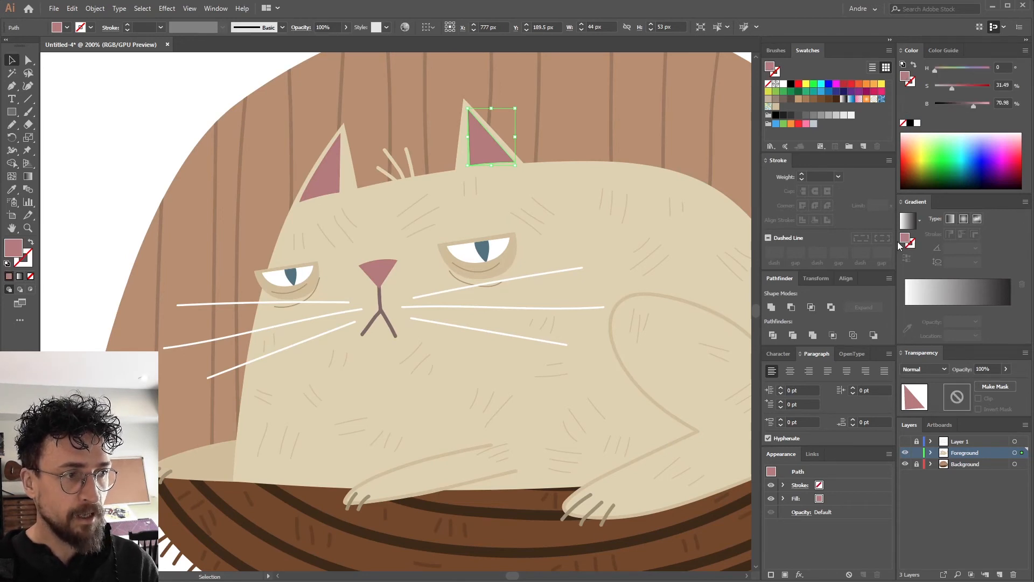
drag(908, 242, 919, 304)
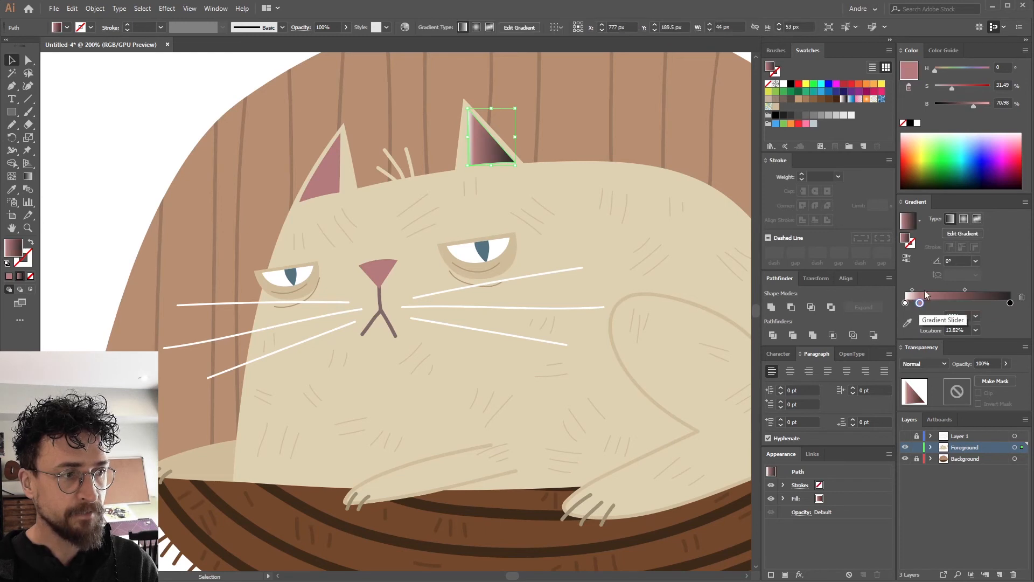
drag(908, 73, 990, 305)
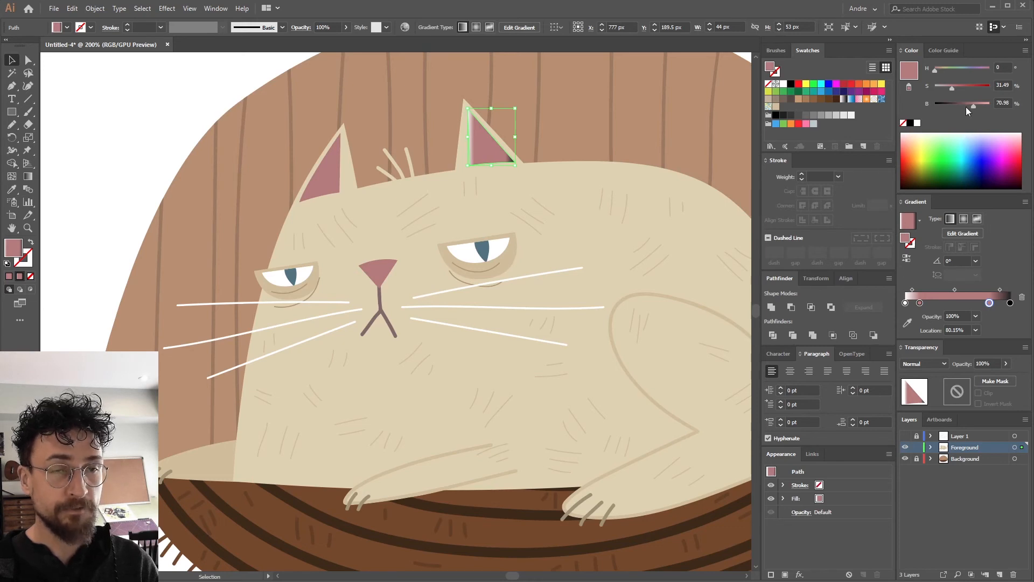
Step: Darken the second pink stop to 37.76% saturation and 56.08% brightness, and remove the white and black end stops
drag(973, 105, 956, 88)
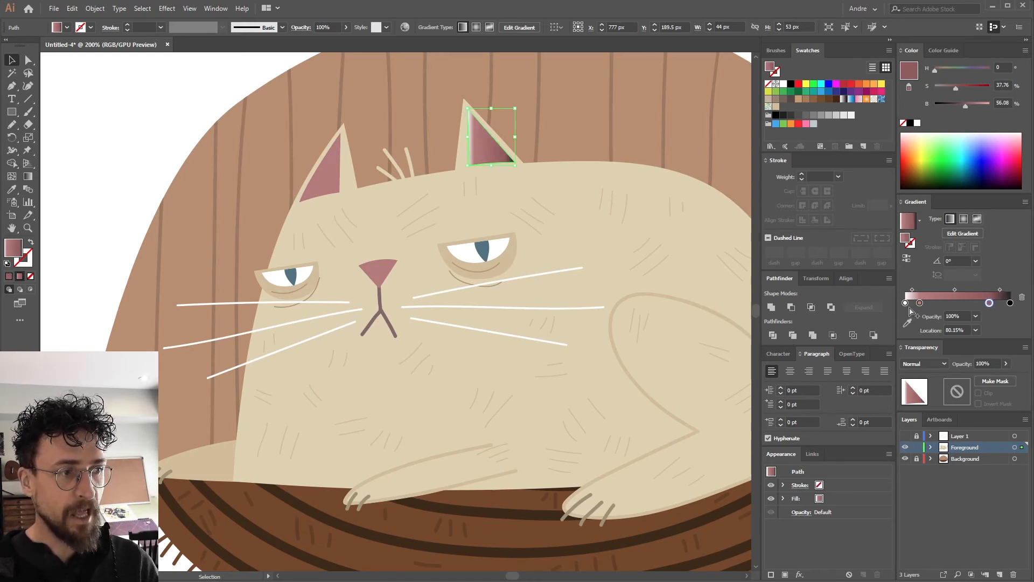
drag(906, 303, 902, 350)
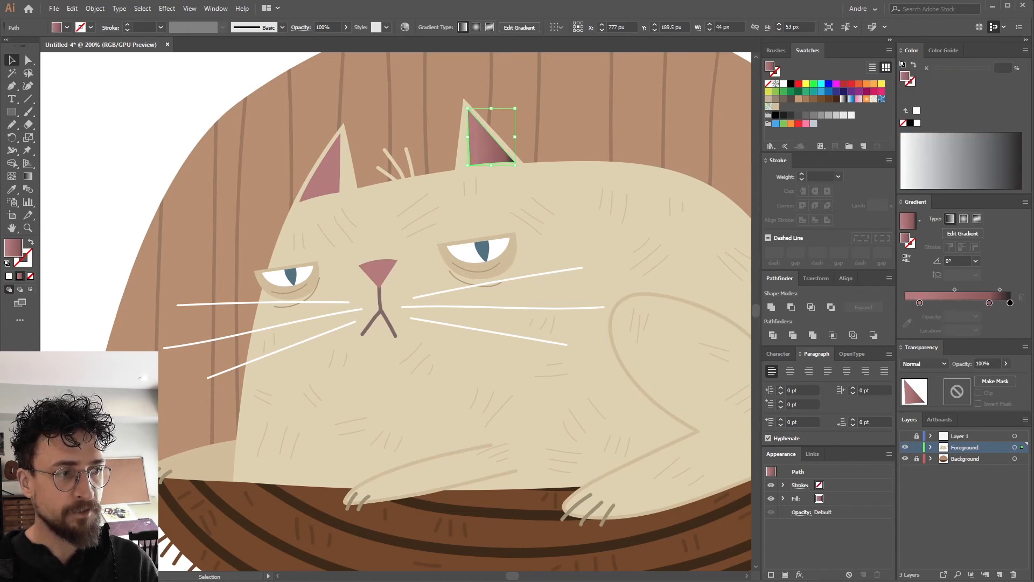
drag(1009, 303, 1014, 398)
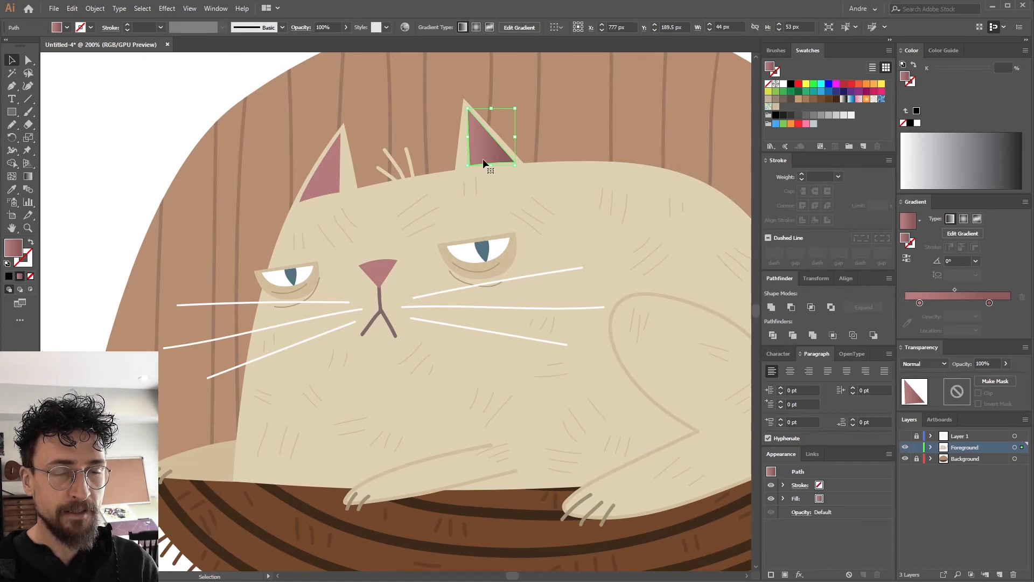
Step: Angle the ear gradient at about -137.6° so it darkens toward the inner lower corner, with the stops at both ends, and deselect
click(31, 176)
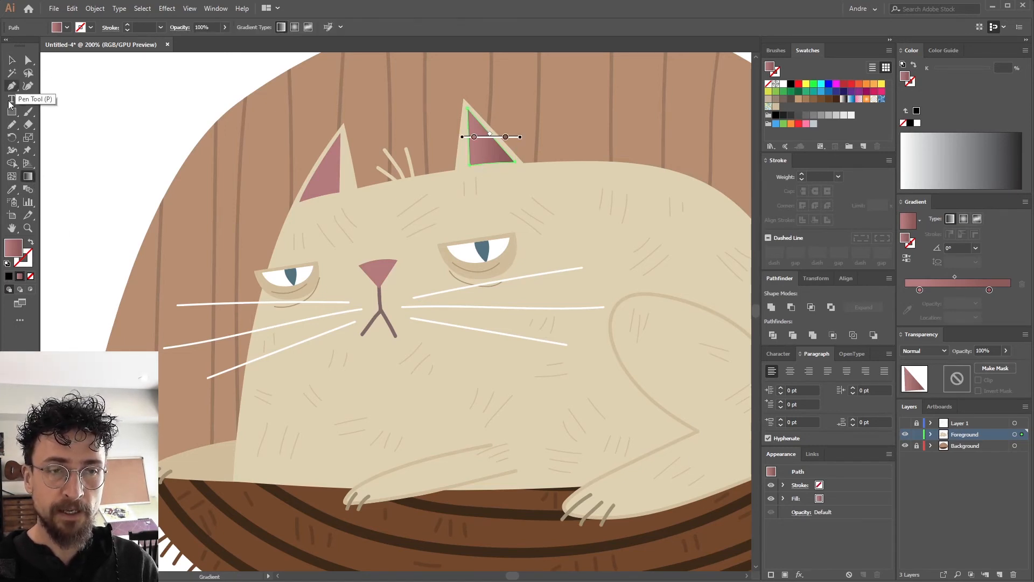
mouse_move(466, 158)
mouse_down()
mouse_move(491, 135)
mouse_move(490, 166)
mouse_move(477, 177)
mouse_up()
click(467, 159)
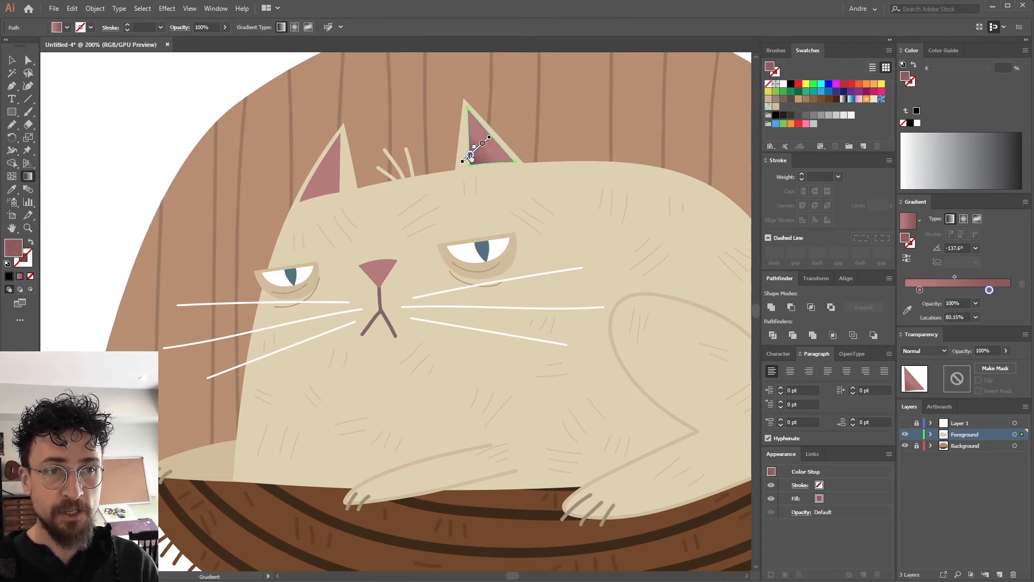
drag(463, 160, 486, 142)
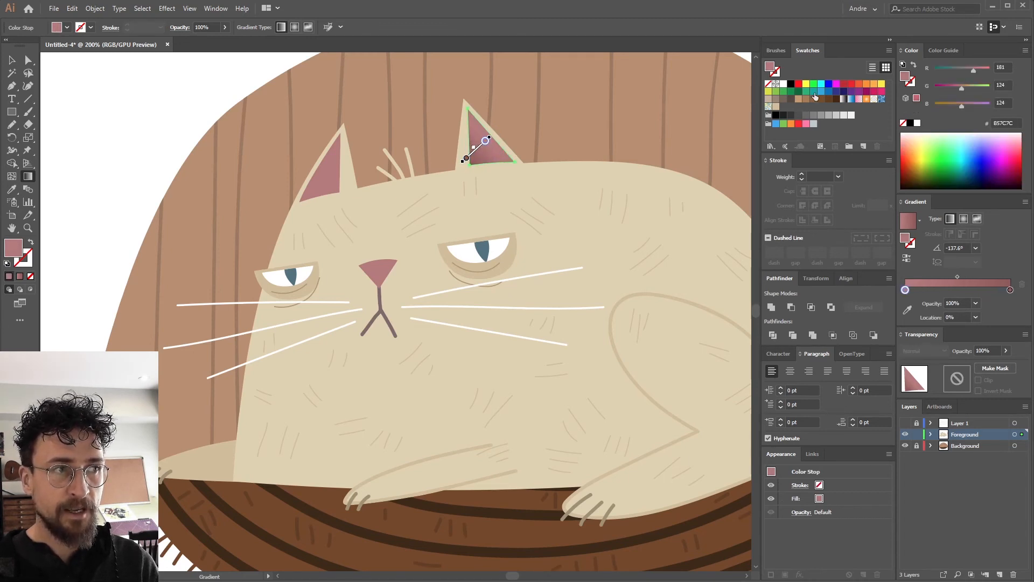
ctrl+click(161, 119)
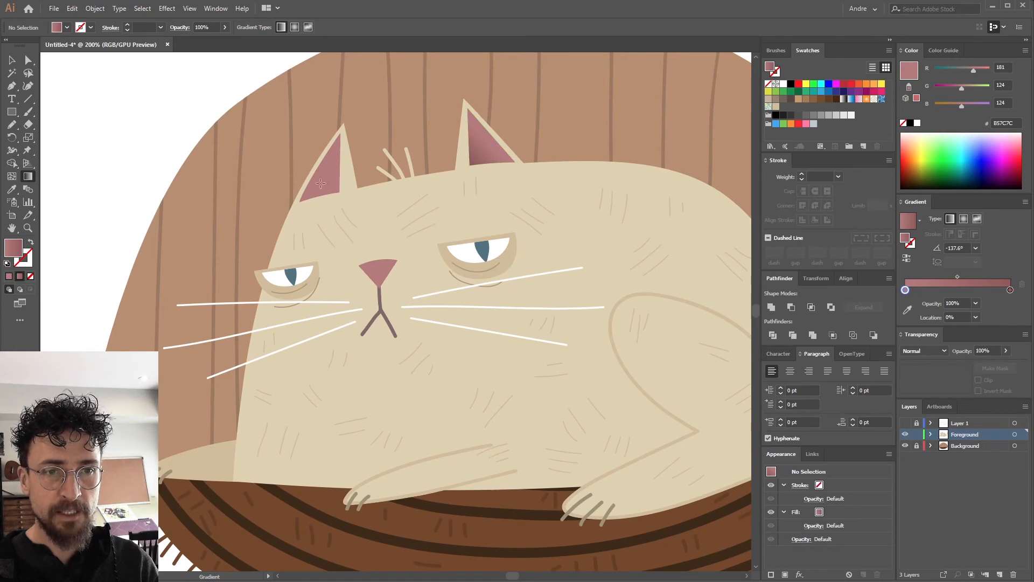
Step: Apply the same pink gradient to the left-hand inner ear and angle it to darken toward its inner lower corner
ctrl+click(335, 170)
click(18, 191)
click(28, 176)
click(339, 183)
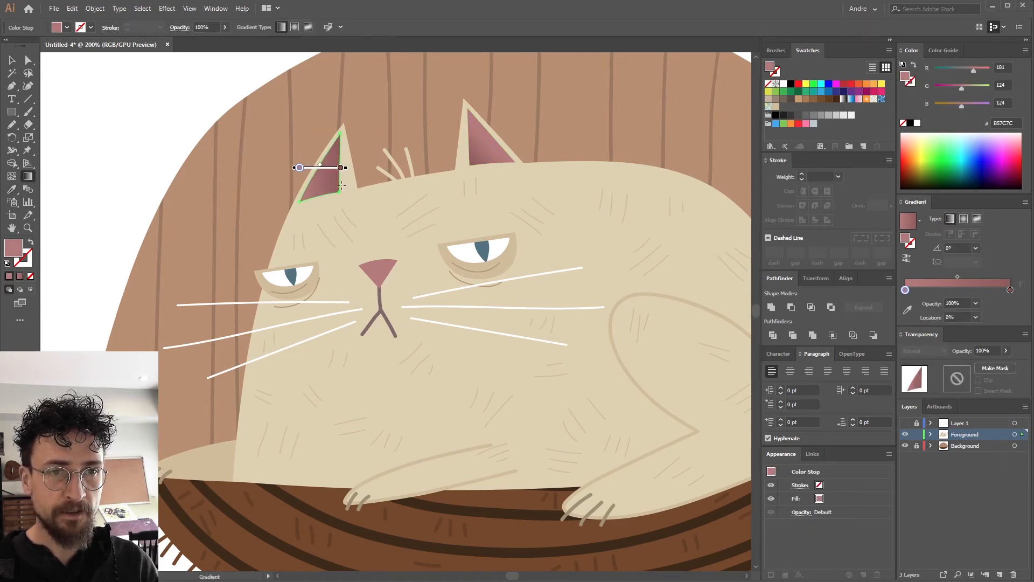
drag(322, 171, 335, 185)
Step: Copy the ear gradient onto the nose, run it downward at about -84.6° from light to dark, and deselect the nose
key(v)
click(384, 270)
key(i)
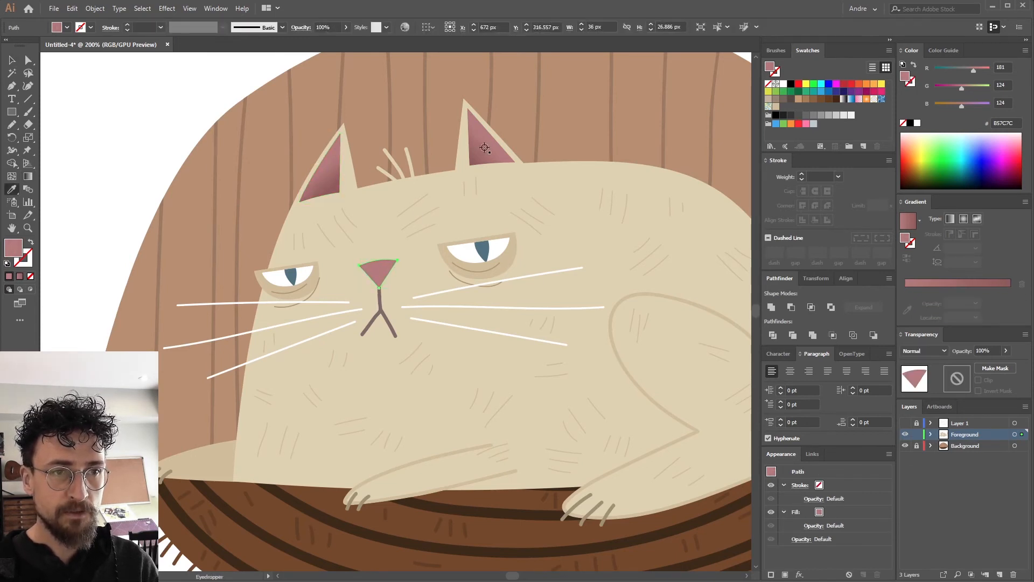
click(327, 175)
key(g)
drag(378, 260, 380, 285)
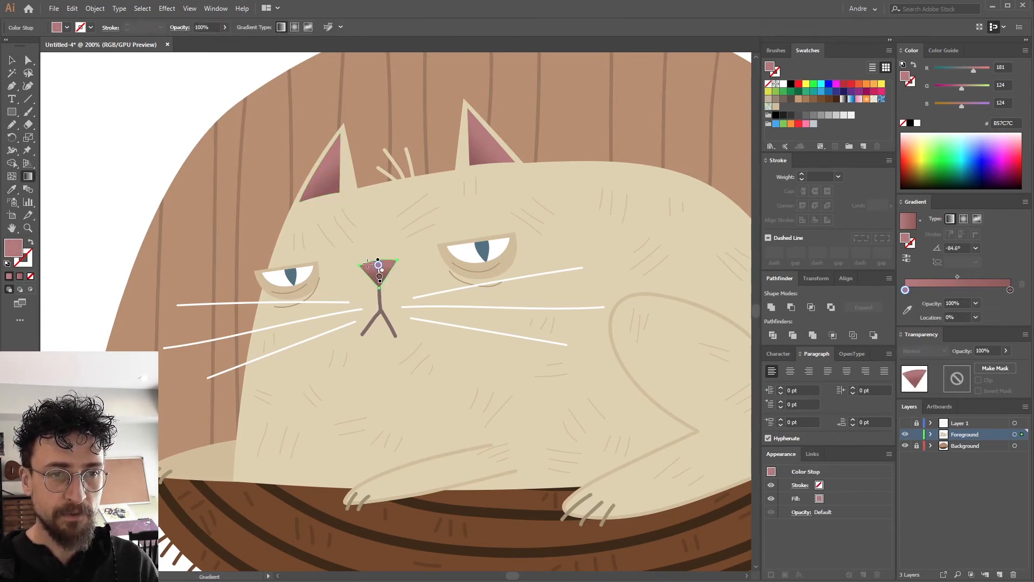
key(v)
click(202, 169)
Step: Give the far paw and the tail a linear gradient from their beige to a darker beige of HSB 35.63, 38.1, 65.88
key(space)
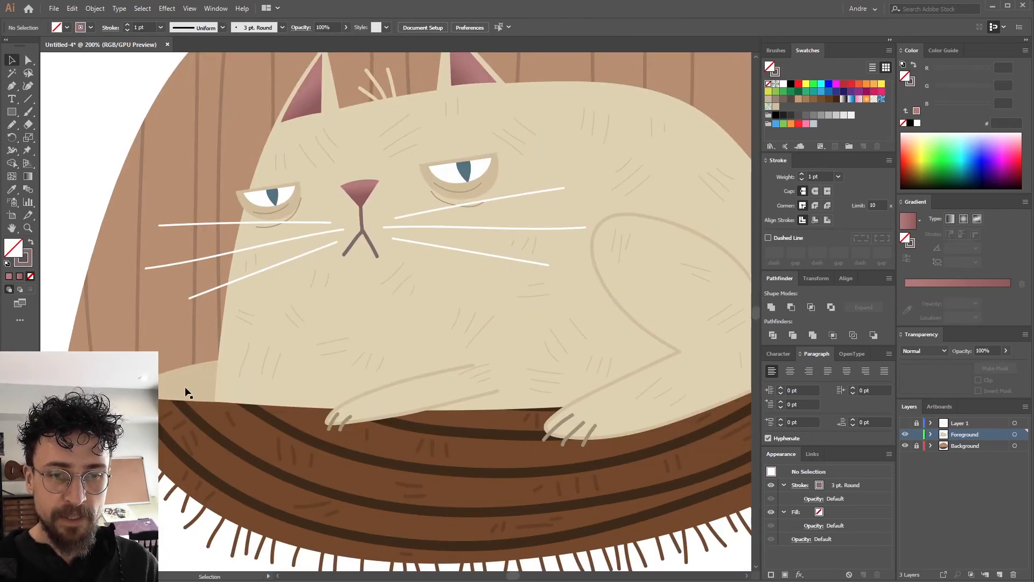
click(185, 387)
key(space)
drag(516, 333, 553, 328)
shift+click(560, 354)
key(space)
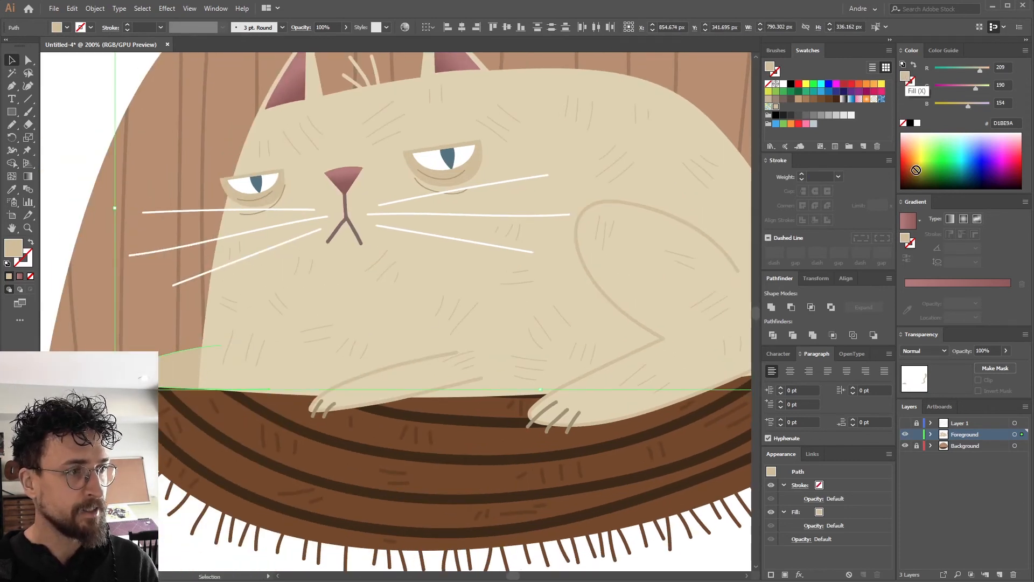
click(908, 79)
click(1026, 51)
click(1018, 97)
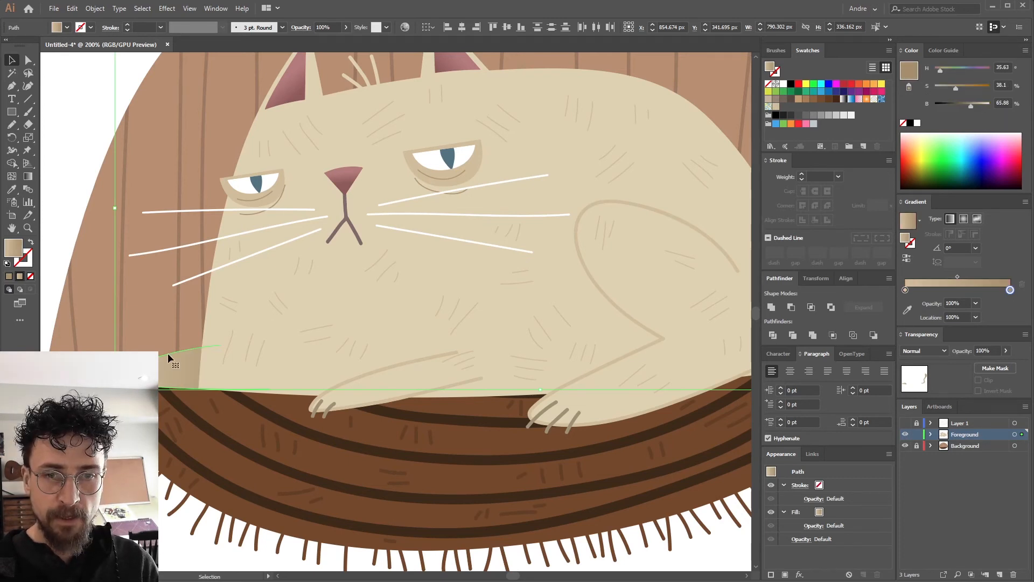
click(84, 207)
Step: Redirect the far paw's gradient so it darkens where the paw meets the body, and deselect it
drag(157, 366, 259, 302)
click(240, 314)
key(g)
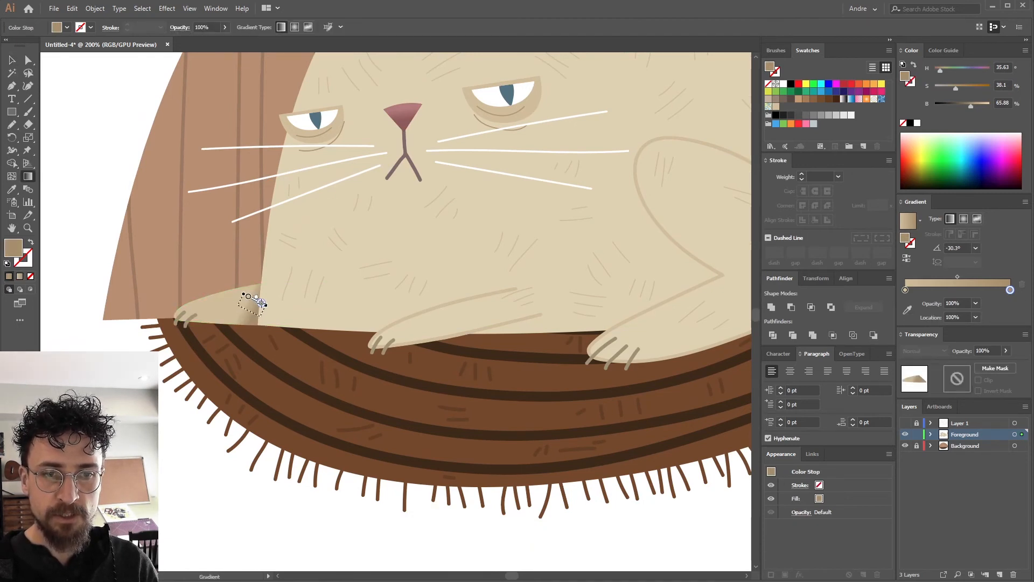
key(v)
click(123, 155)
Step: Redirect the tail's gradient at about -138.2° so it darkens at the base beside the body, and deselect it
drag(563, 274, 483, 284)
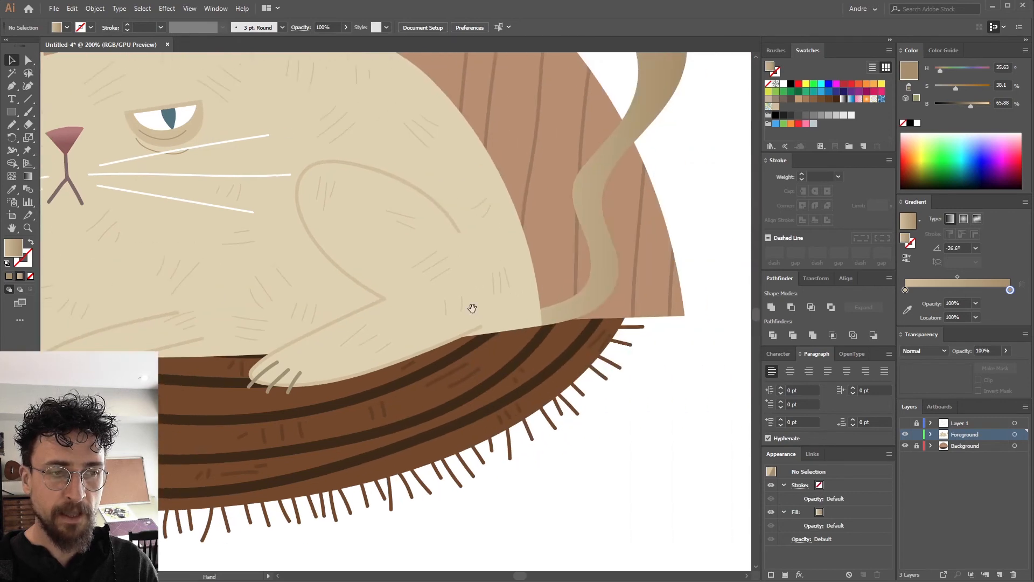
click(477, 314)
key(g)
drag(477, 314, 462, 325)
drag(478, 309, 461, 324)
key(v)
click(618, 313)
Step: Lock the Foreground layer, unlock the Background layer and make it the active layer for painting with the Paintbrush
scroll(388, 302, down, 1)
drag(388, 301, 610, 314)
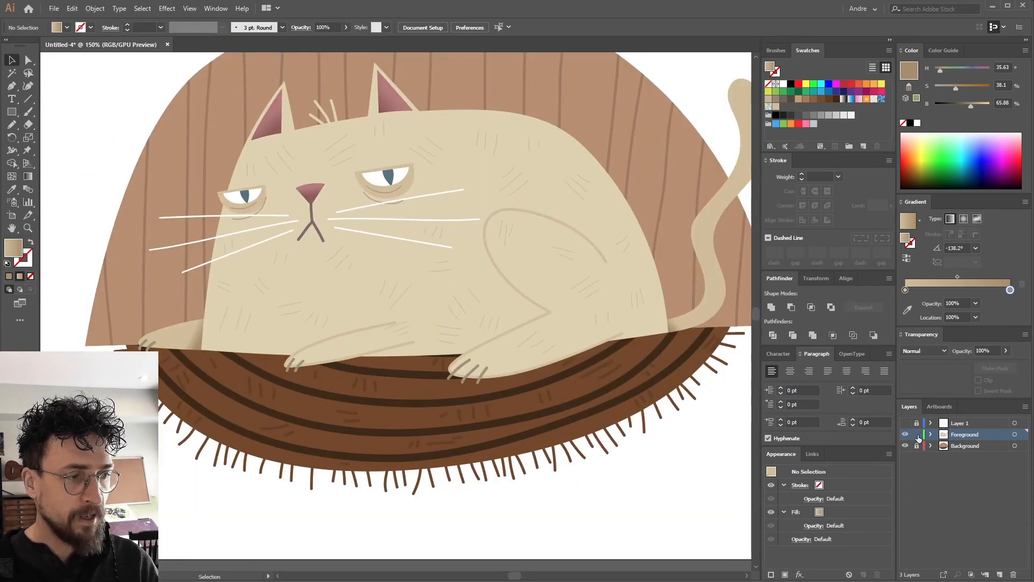
key(b)
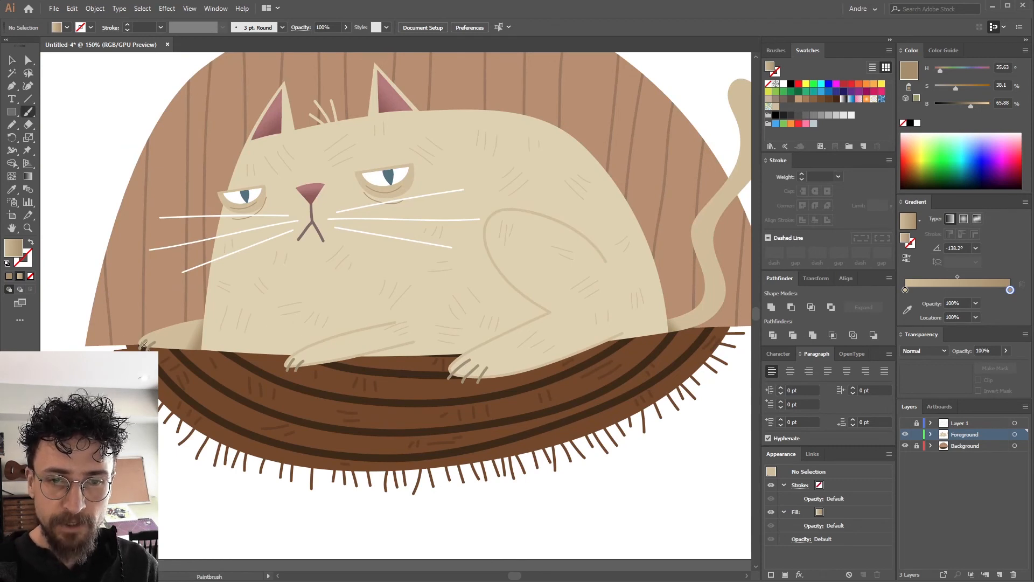
click(917, 434)
click(917, 445)
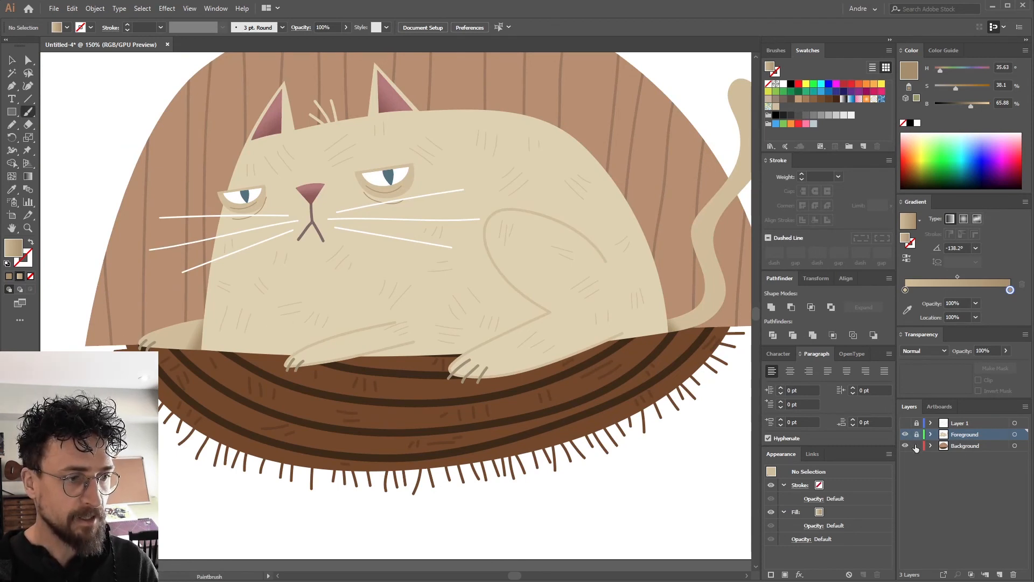
click(965, 446)
Step: Draw a shadow outline about 734 × 148 px on the base beneath the cat's body and paws with a 0.5 pt stroke
click(838, 176)
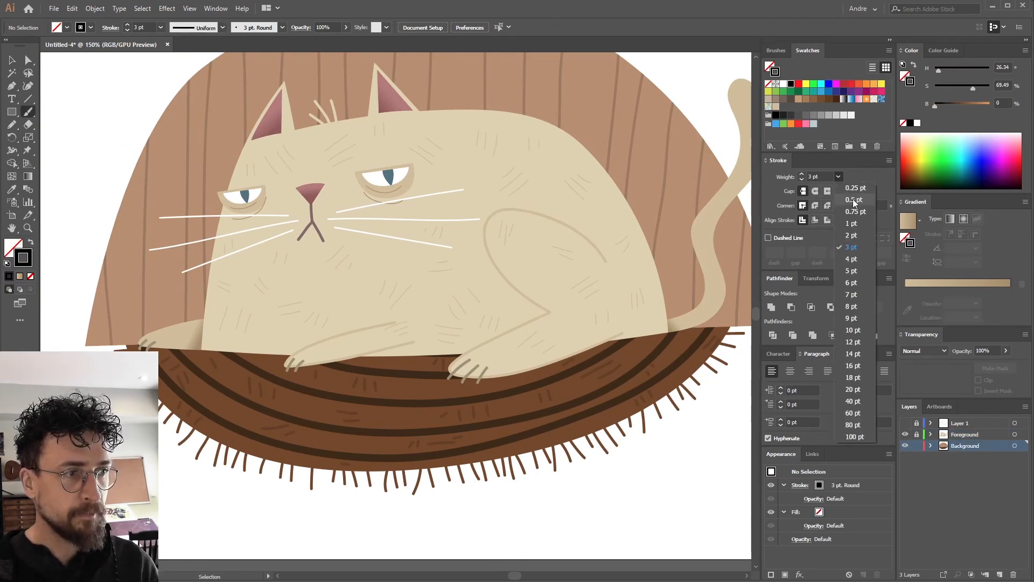
click(854, 200)
mouse_move(156, 361)
mouse_down()
mouse_move(288, 360)
mouse_move(280, 377)
mouse_move(306, 380)
mouse_move(376, 362)
mouse_up()
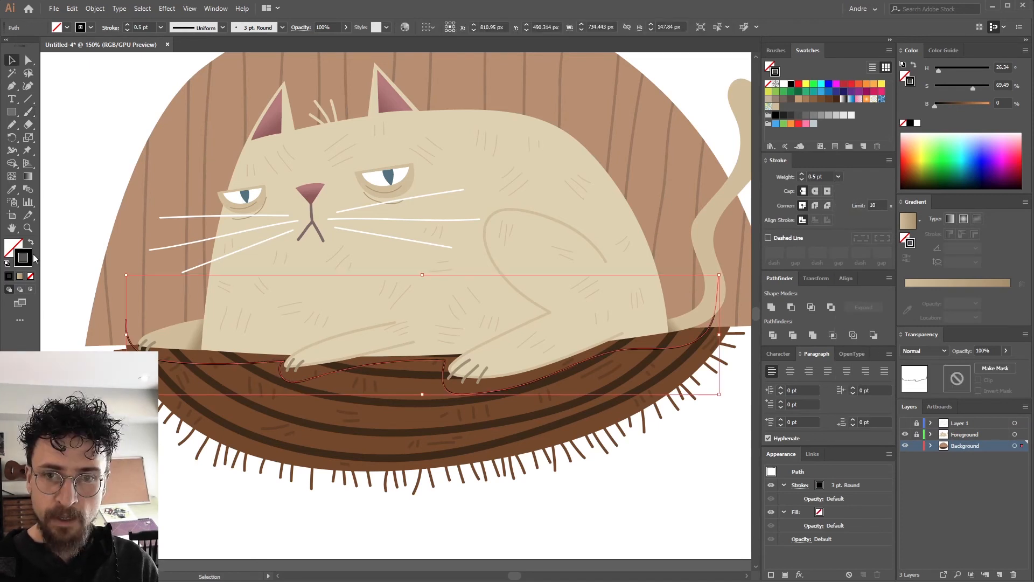
Step: Fill the shadow shape with black, remove its stroke, and restack it directly in front of the brown base so it shows only there
click(31, 241)
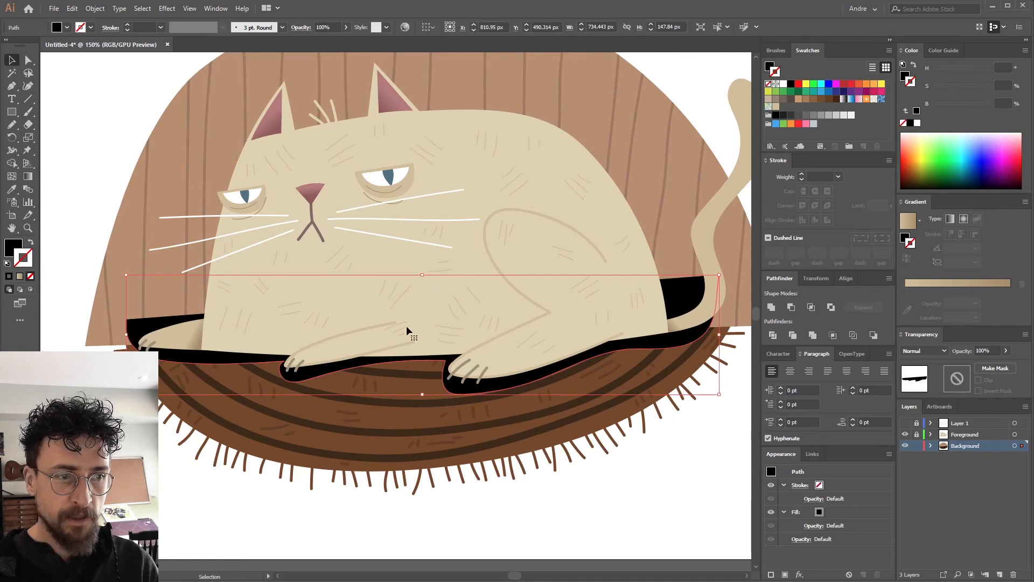
key(ctrl+x)
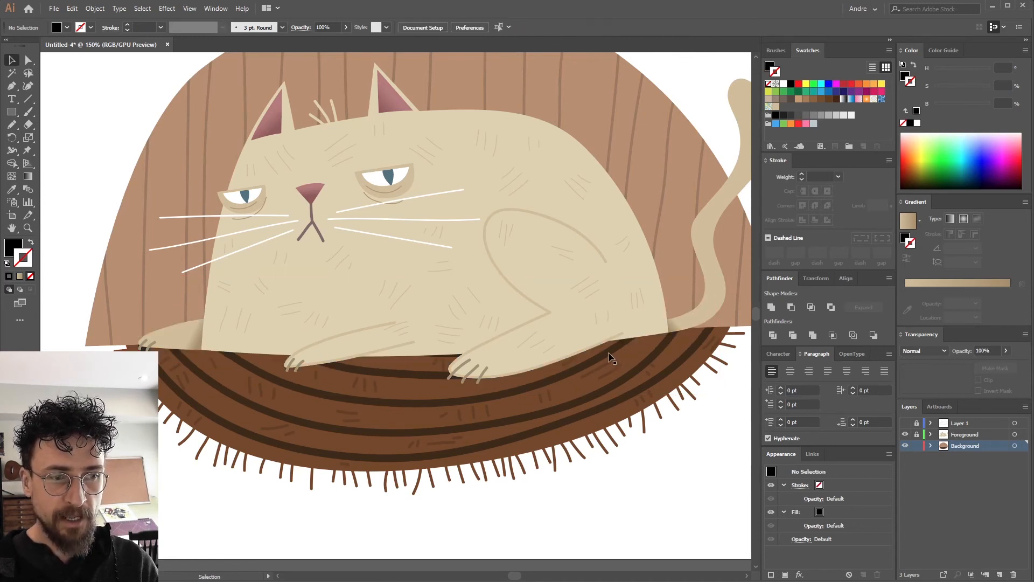
click(668, 372)
key(ctrl+f)
click(652, 528)
key(space)
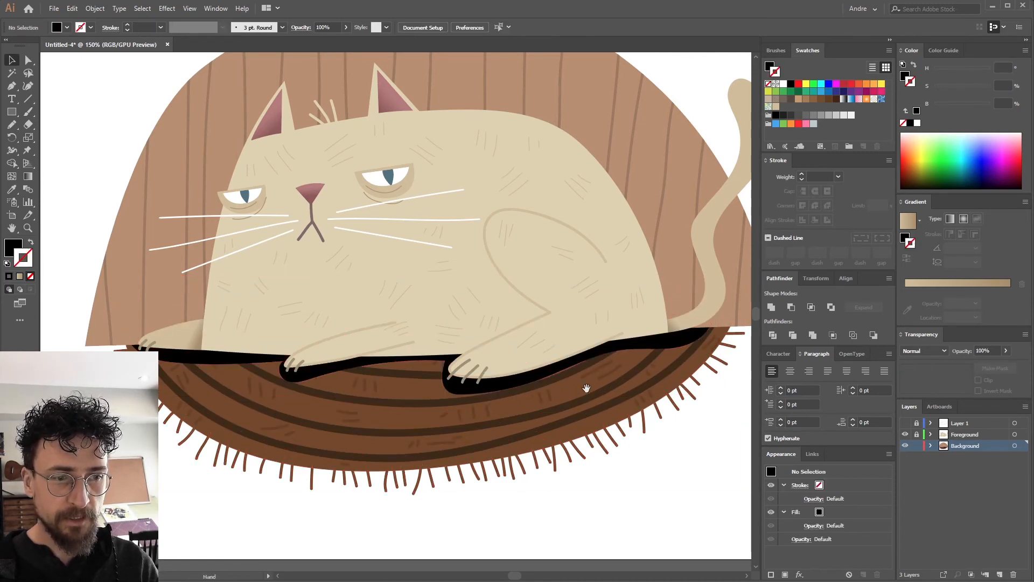
Step: Set the shadow shape's opacity to 20% and deselect it
click(586, 360)
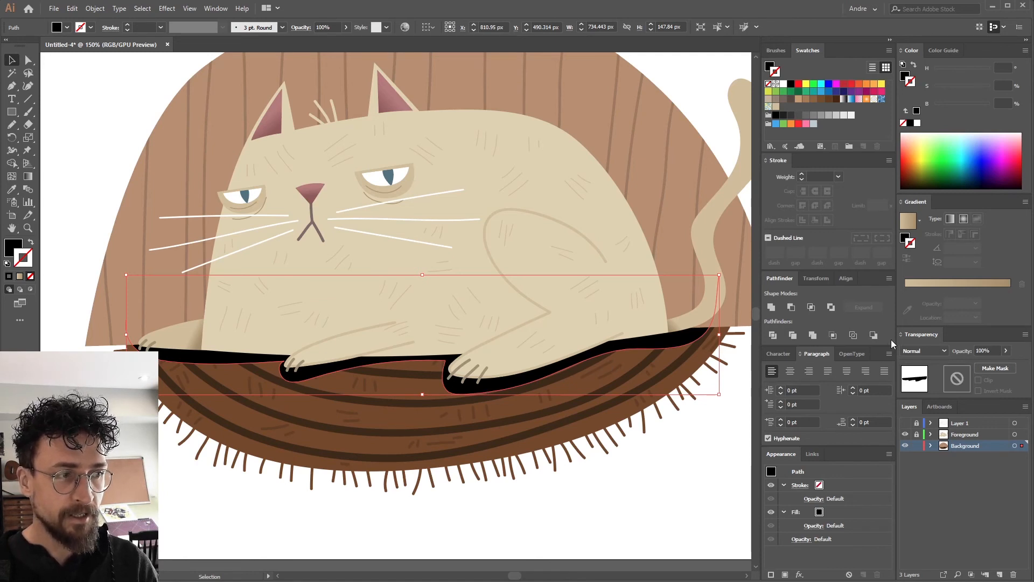
click(1006, 351)
drag(1008, 364, 974, 366)
click(655, 462)
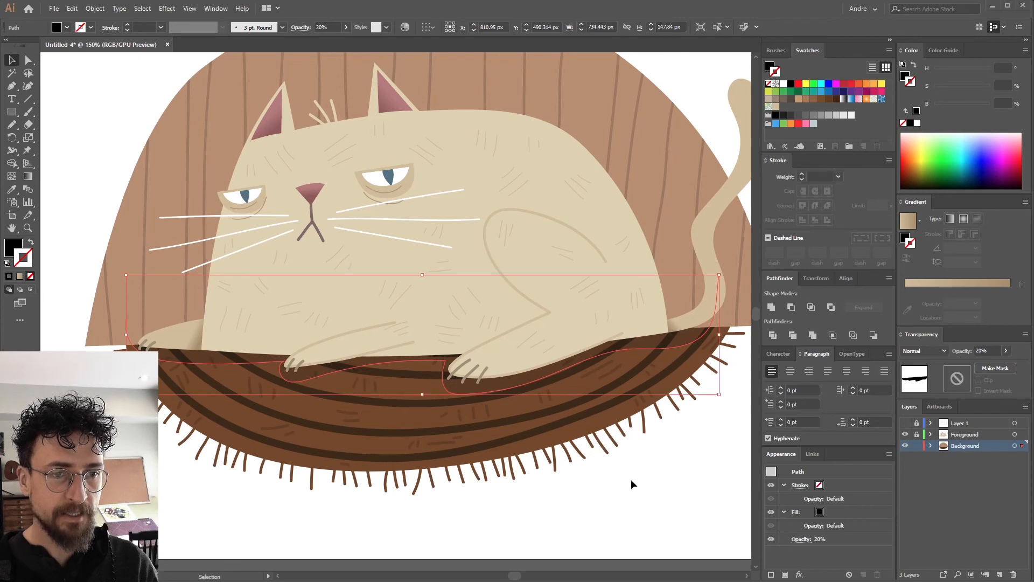
click(636, 493)
key(ctrl+1)
drag(614, 281, 609, 284)
scroll(609, 284, up, 4)
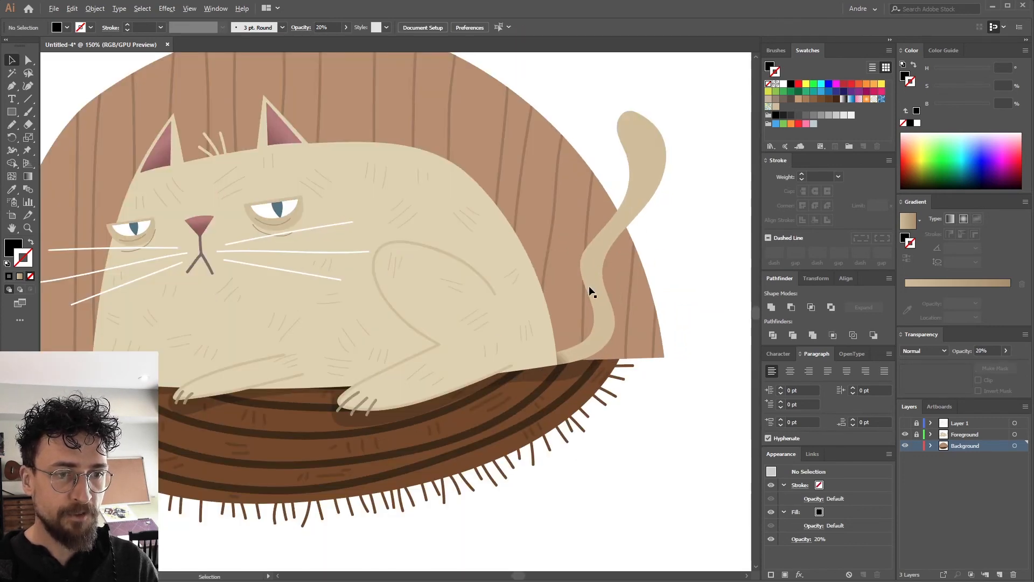
Step: Paint short fur marks along the cat's tail on the Foreground layer with the Paintbrush, using a 0.25 pt tan stroke at 50% opacity
drag(608, 290, 550, 299)
click(570, 370)
drag(548, 359, 556, 341)
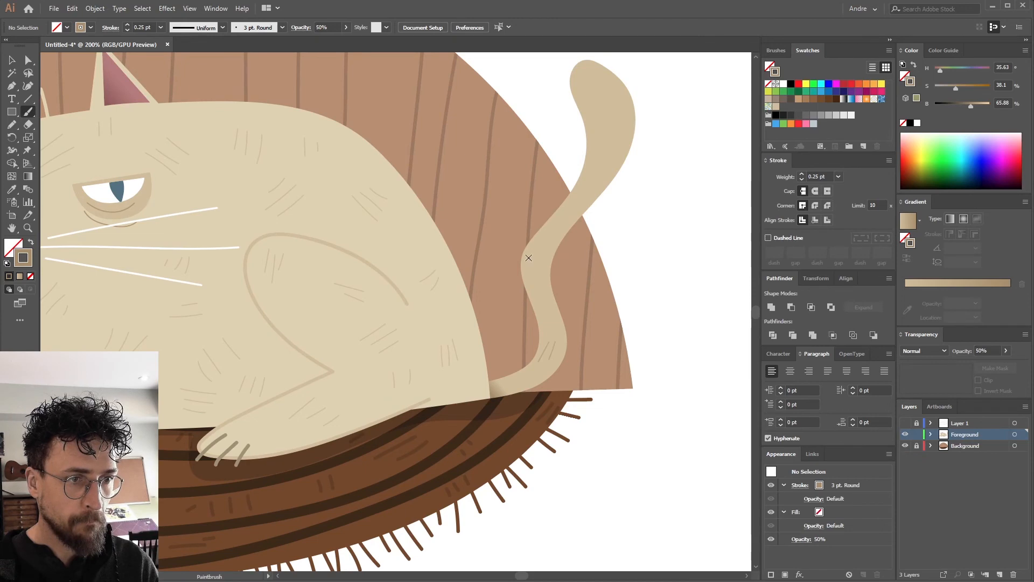
drag(527, 263, 539, 279)
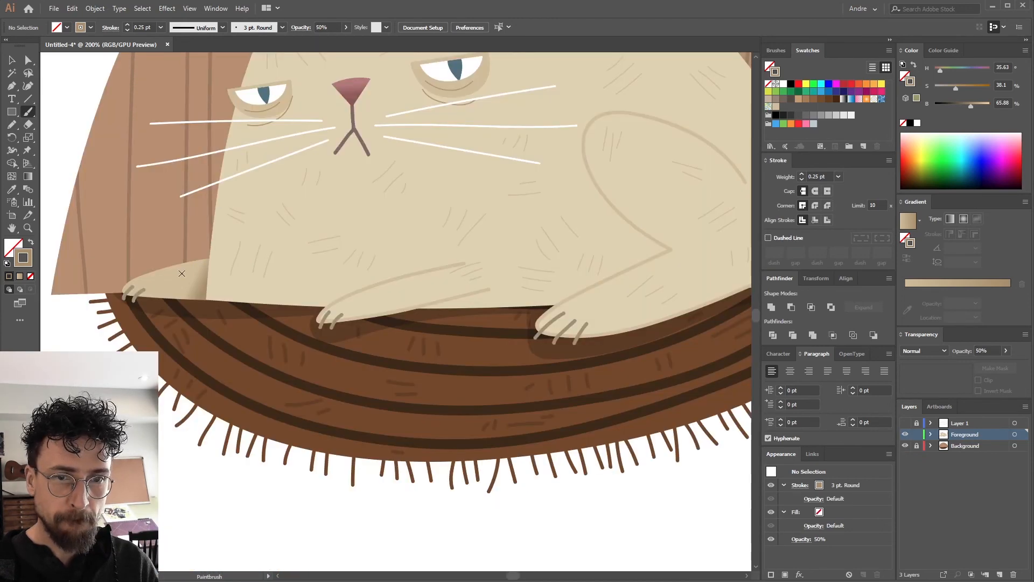
Step: Crop the artboard to about 916 × 682 px so it fits closely around the cat, dome and base
key(v)
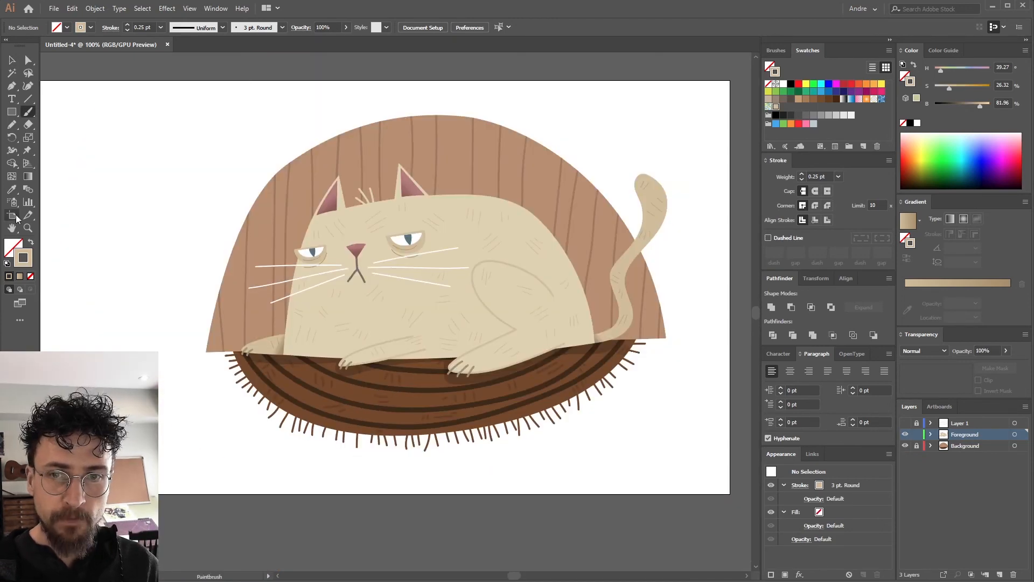
drag(321, 247, 400, 261)
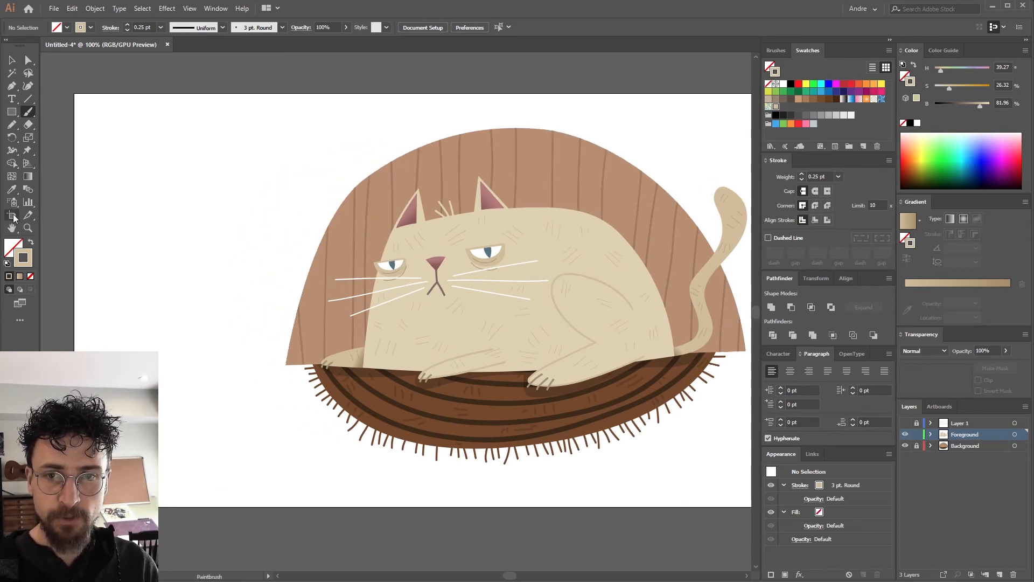
click(14, 217)
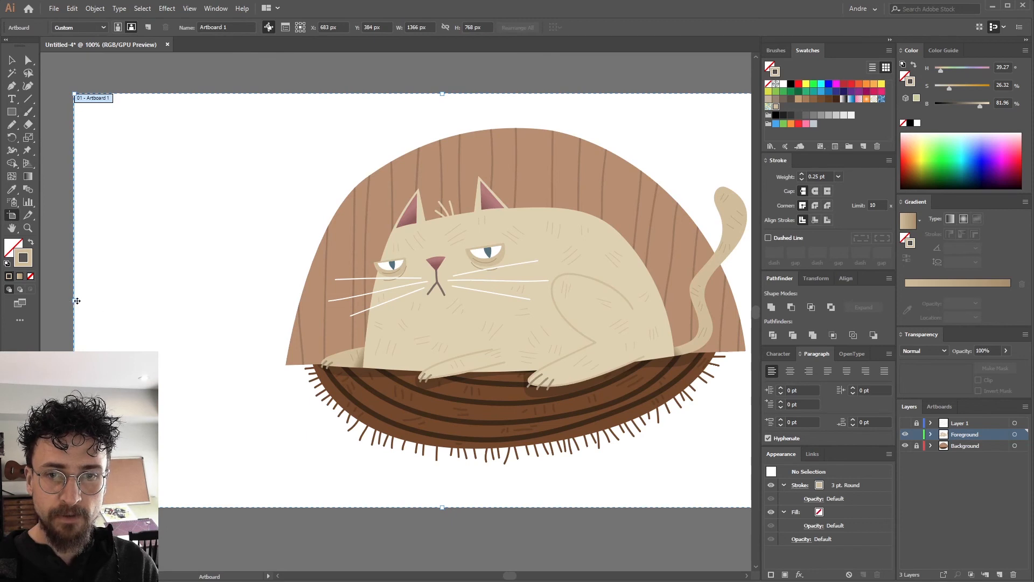
drag(75, 302, 263, 329)
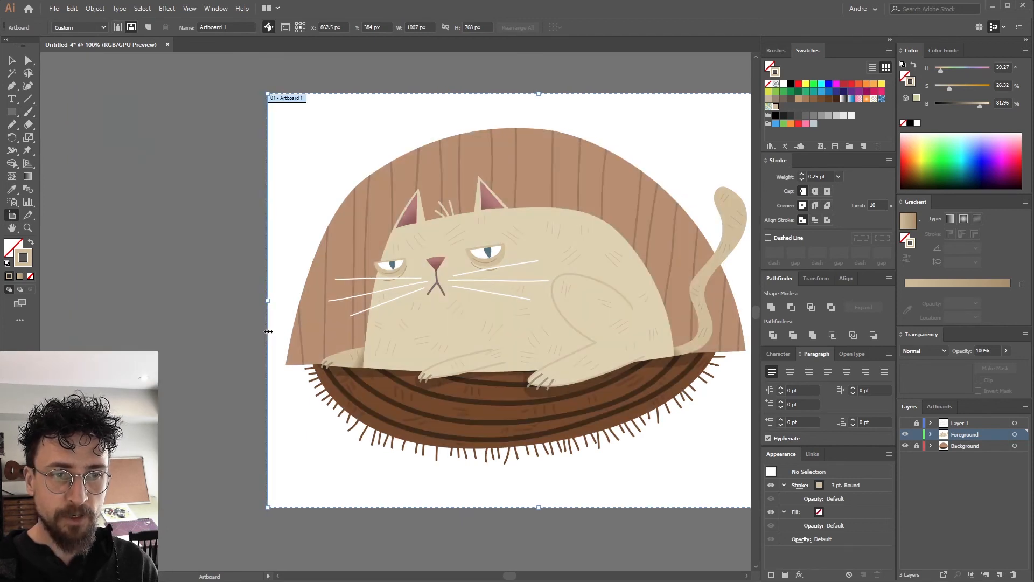
drag(538, 294, 388, 284)
drag(655, 291, 607, 291)
key(Escape)
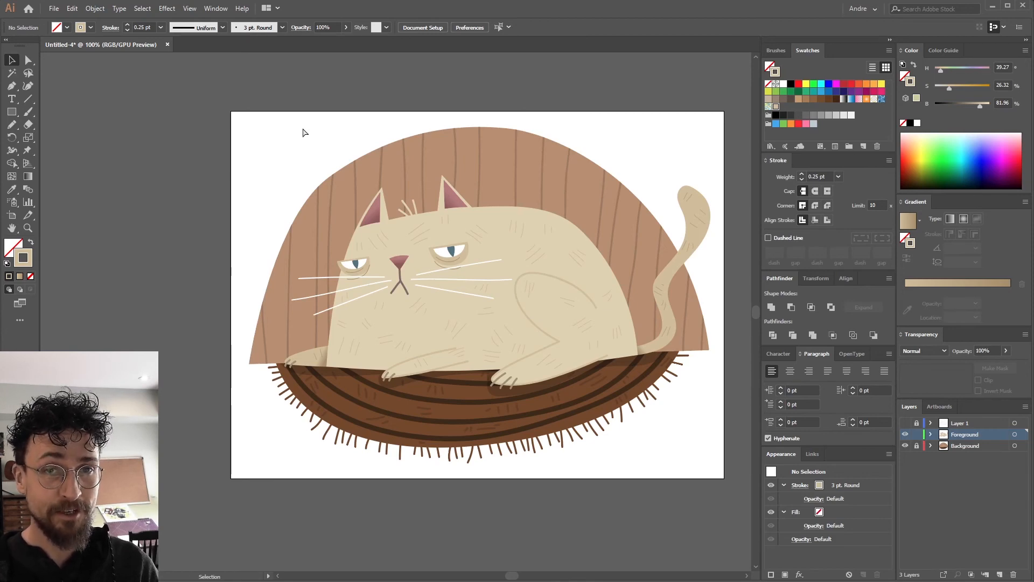
Step: Save the document as FattyCatty.ai in the Illustrator CC version with the default options
key(ctrl+s)
text(FattyCat)
key(Return)
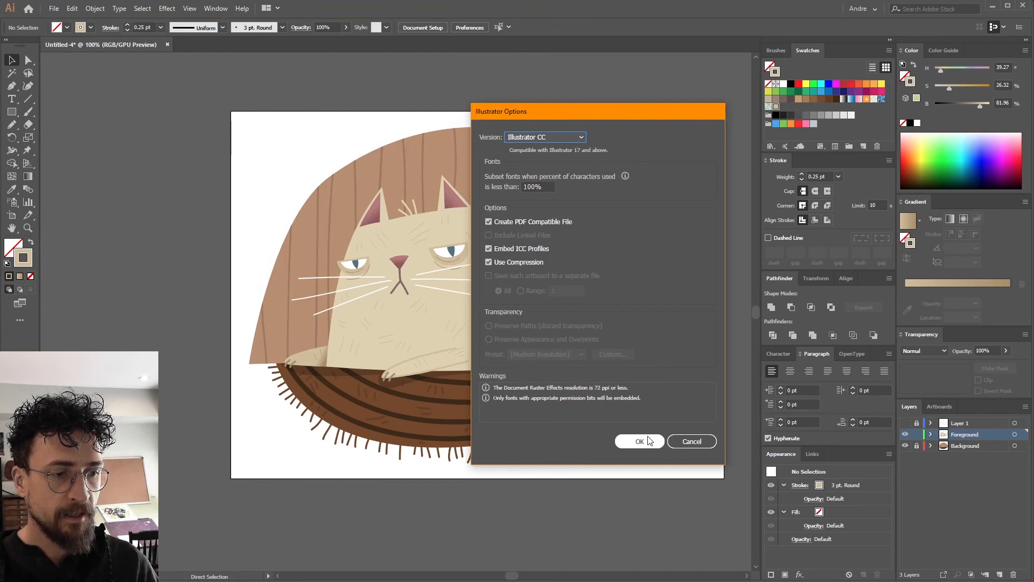
click(631, 441)
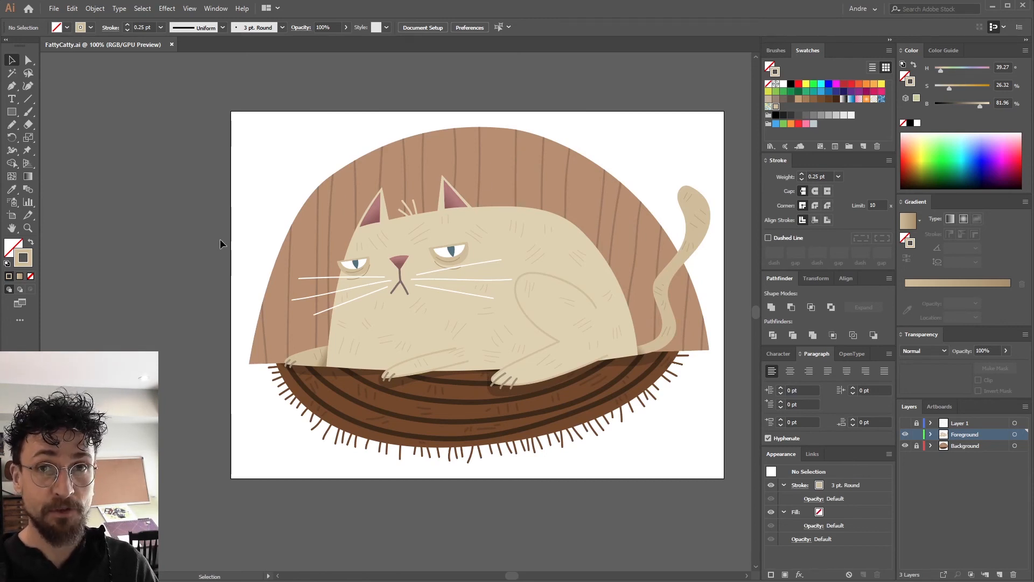
key(space)
drag(339, 234, 324, 233)
drag(342, 269, 354, 272)
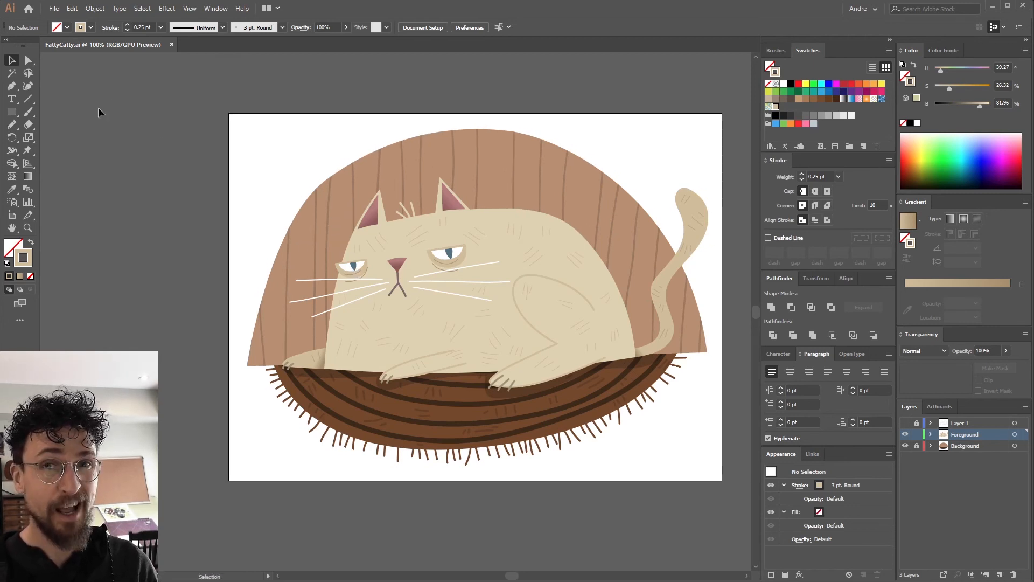
Step: Start a Save for Web export of the artwork, scale the image to 300 percent and inspect the enlarged preview
click(53, 8)
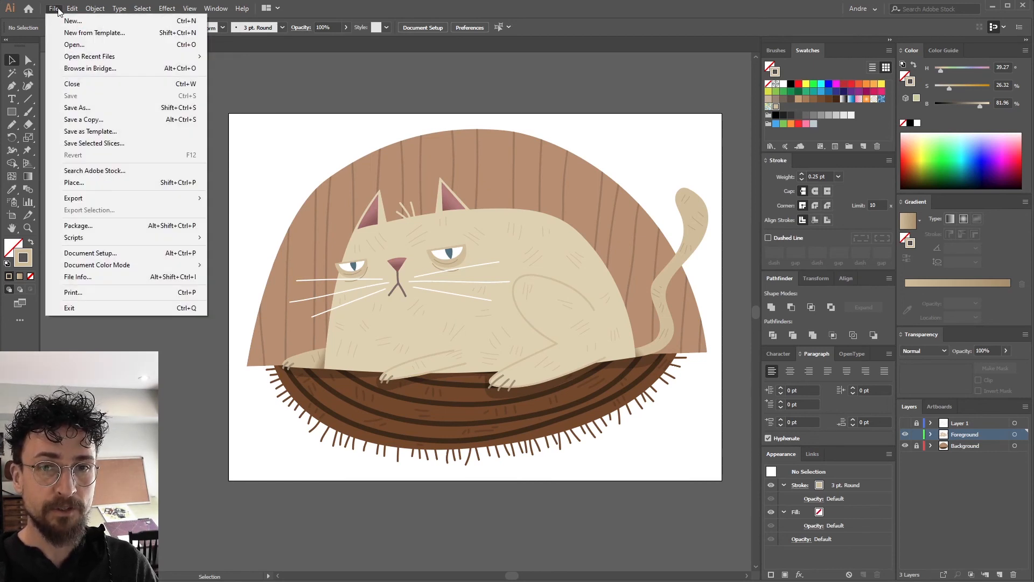
mouse_move(161, 198)
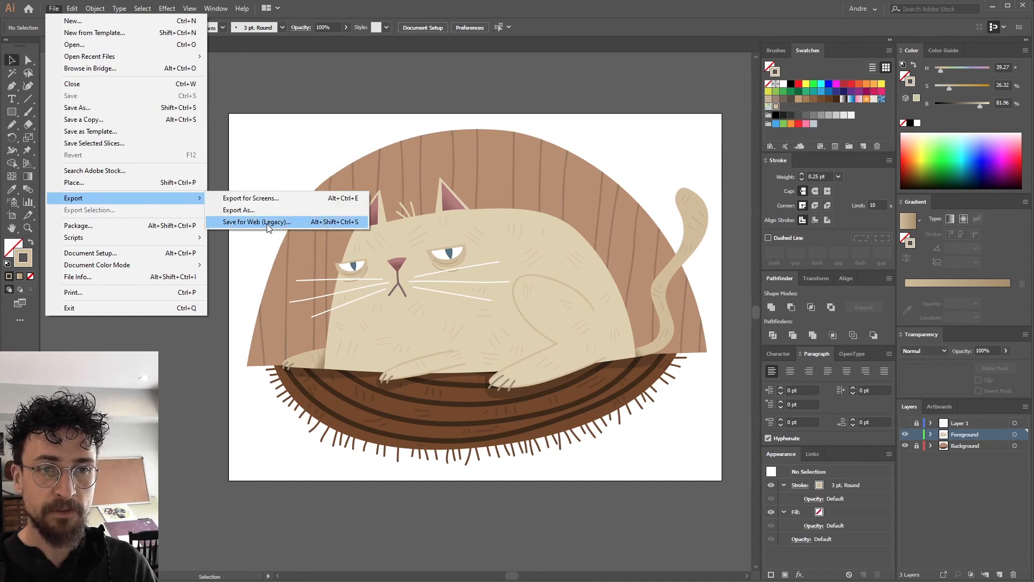
click(267, 225)
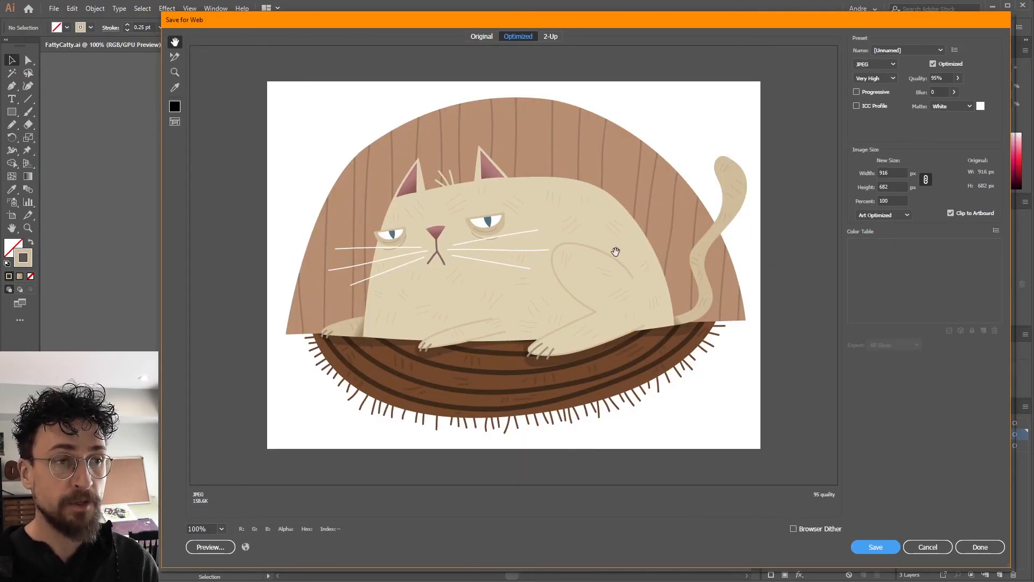
click(885, 201)
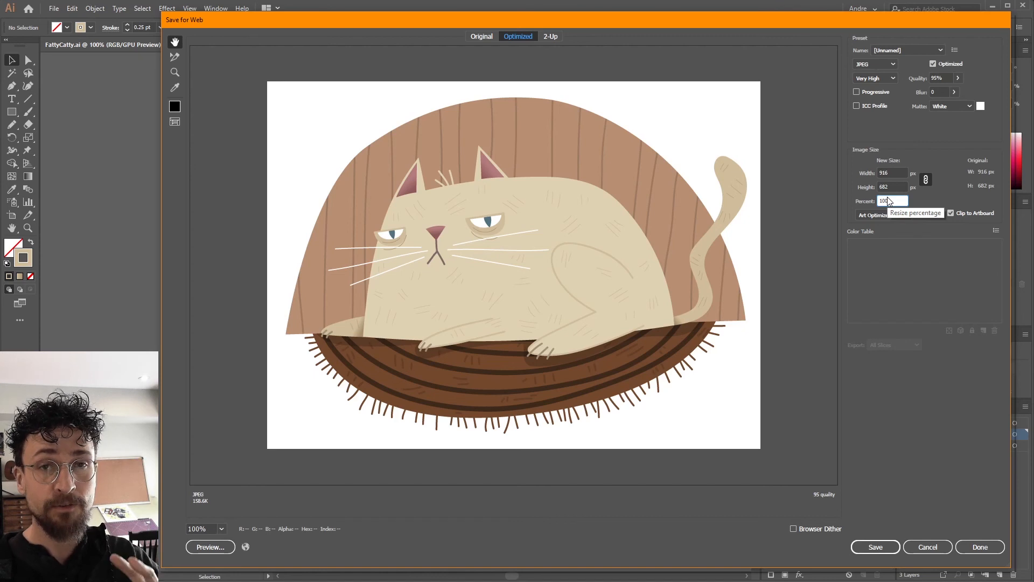
text(300)
key(Tab)
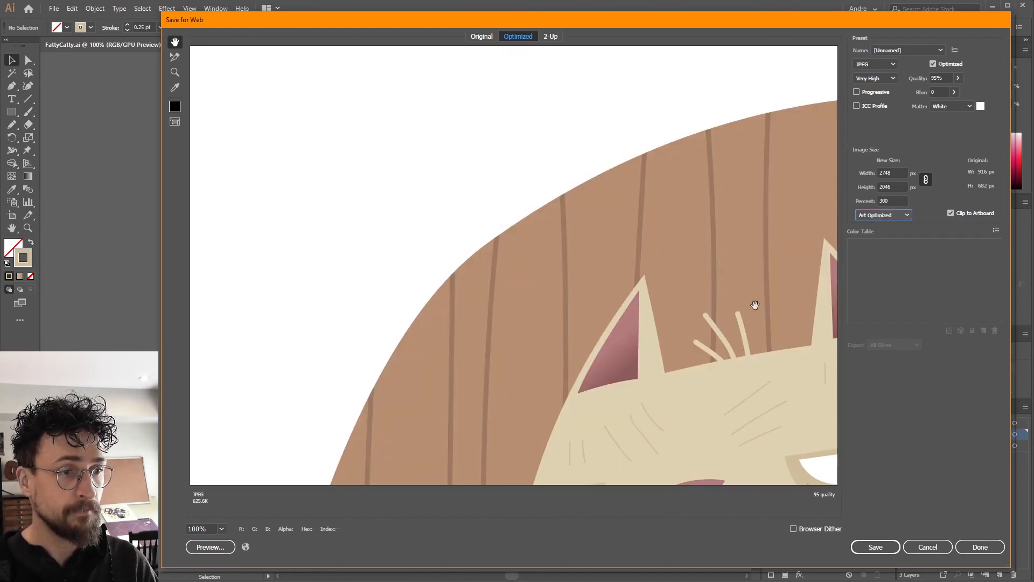
drag(755, 305, 577, 110)
drag(681, 325, 635, 251)
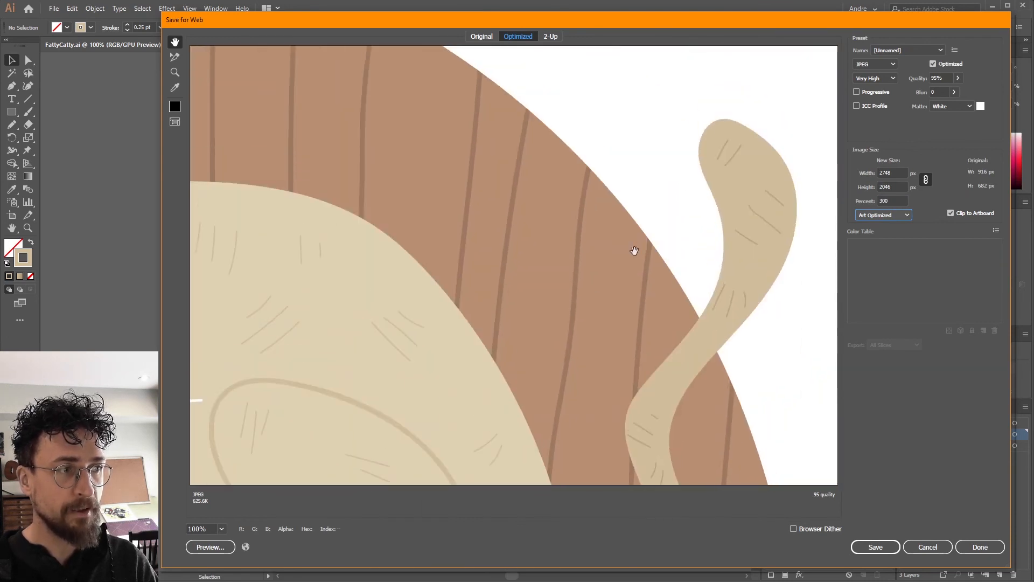
Step: Keep the JPEG quality at Very High and save the export as FattyCatty.jpg in the Documents folder
click(891, 79)
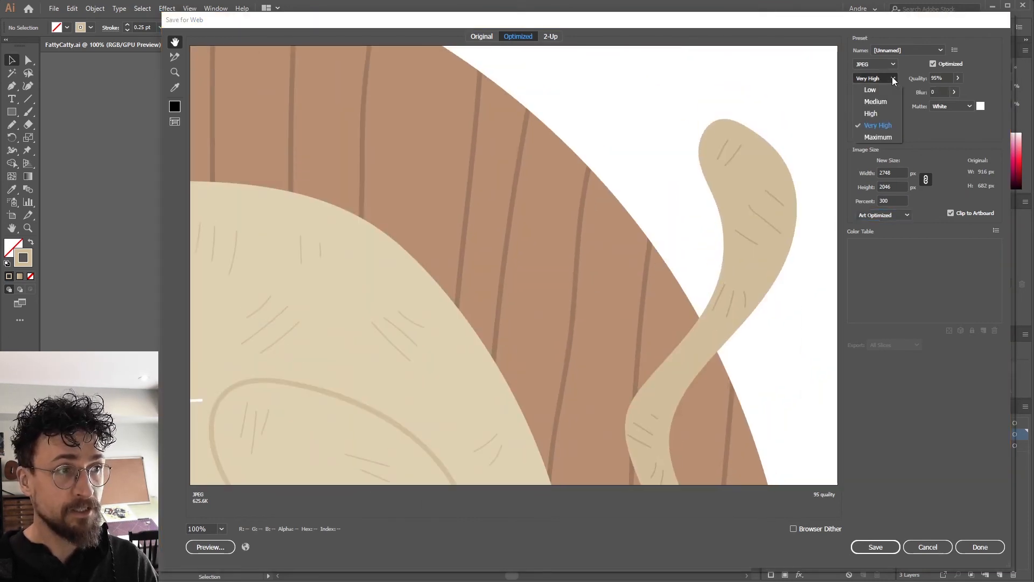
click(957, 120)
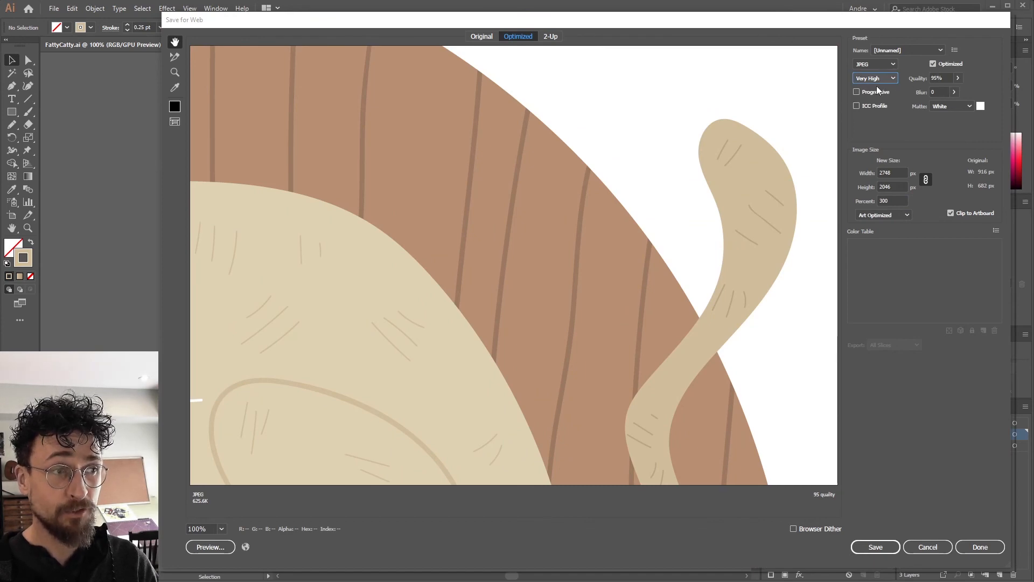
click(862, 544)
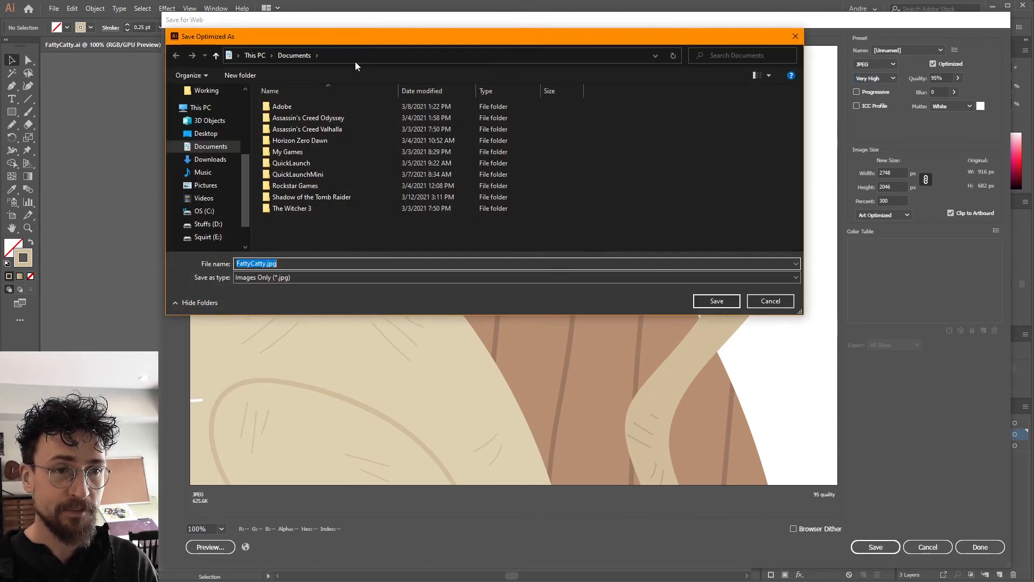
click(712, 301)
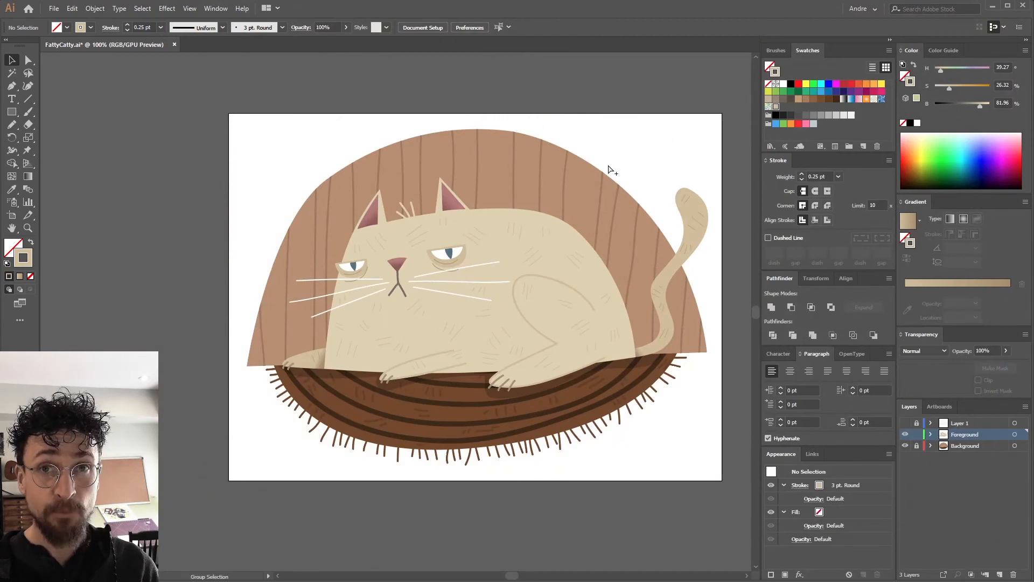
Step: Start another Save for Web export and set its file format to PNG-24
key(ctrl+alt+shift+s)
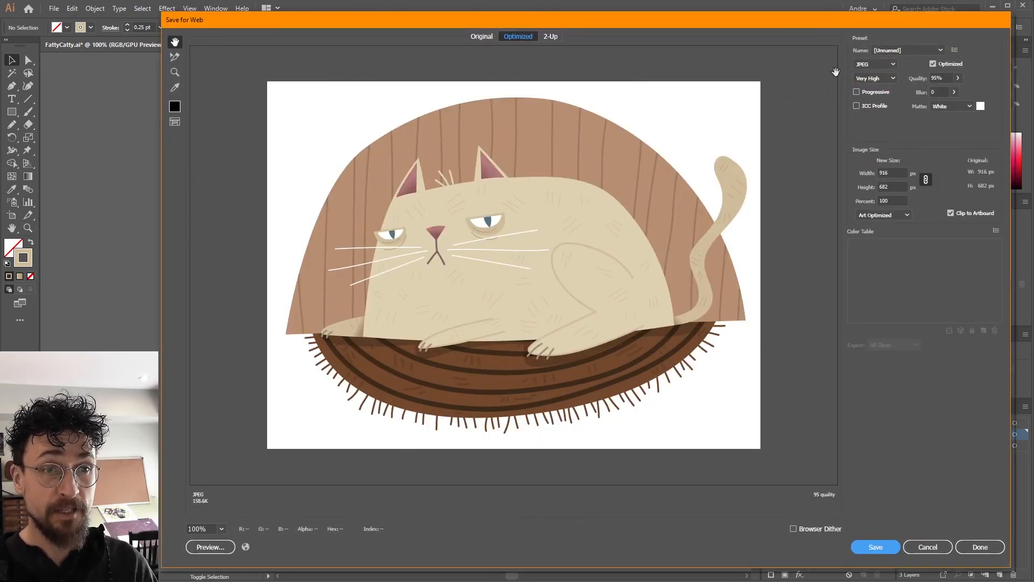
click(868, 63)
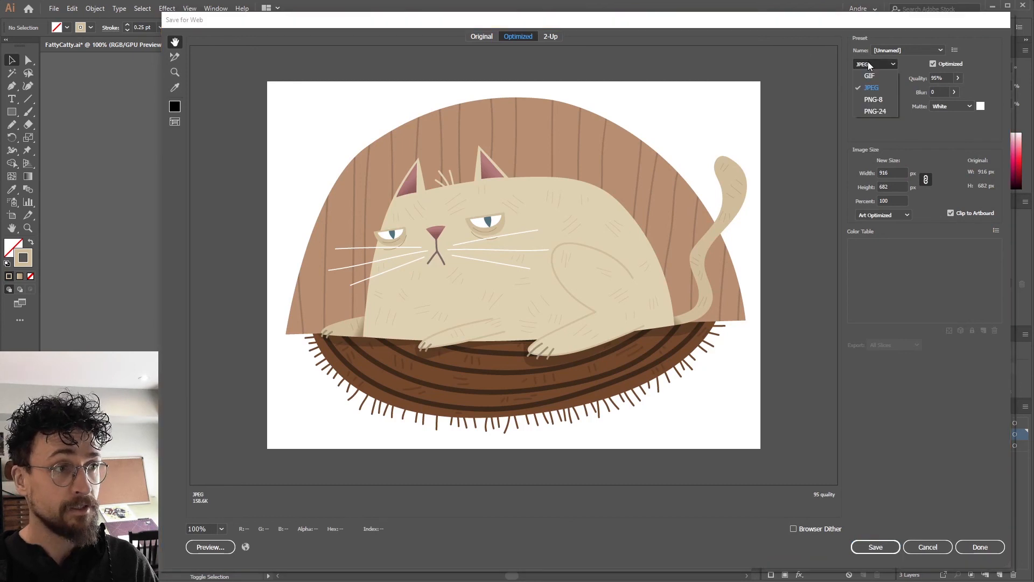
click(876, 111)
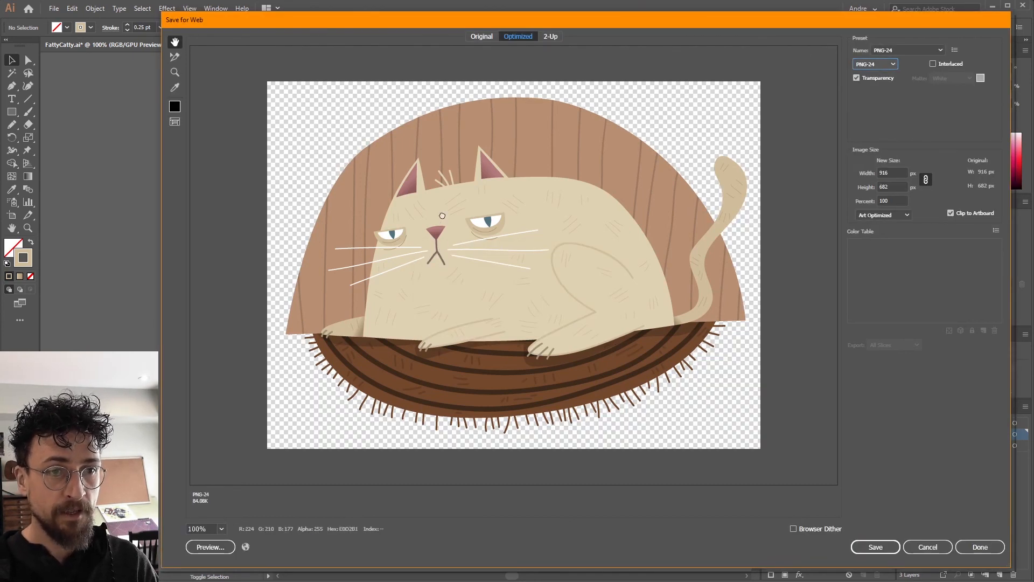